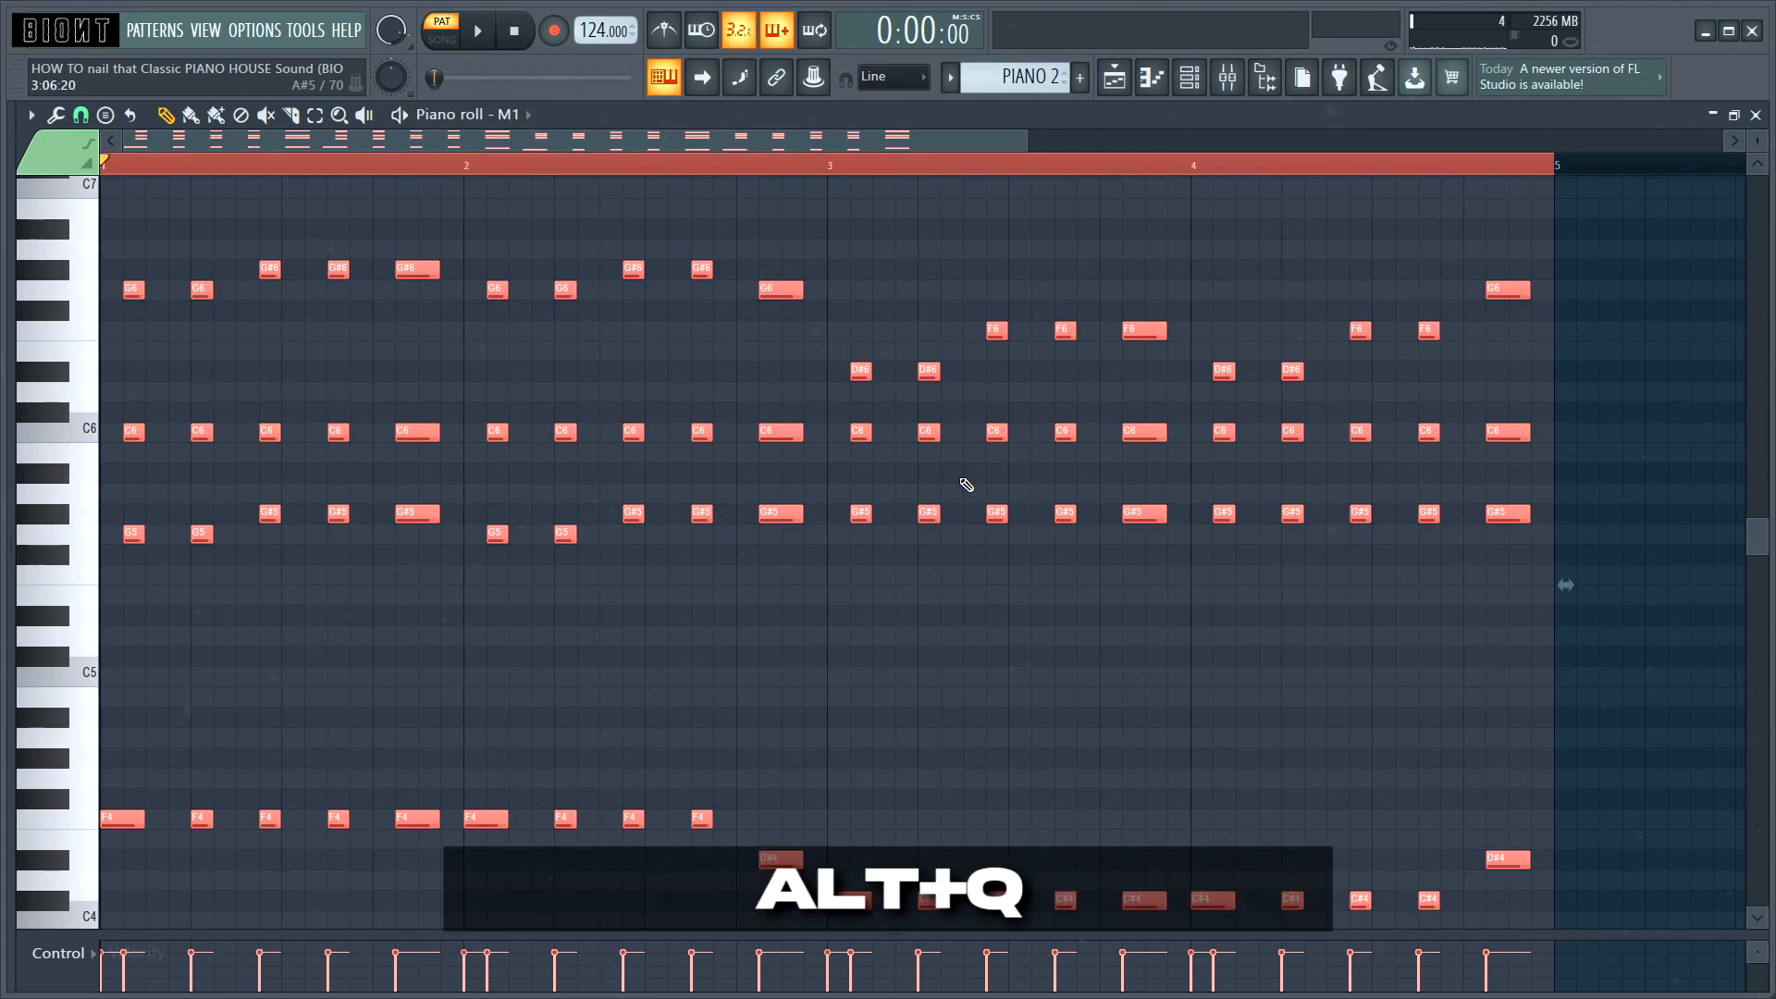
Step: Quantize the piano notes with the Swing 50% template and play back the pattern
drag(938, 309, 899, 313)
click(1024, 340)
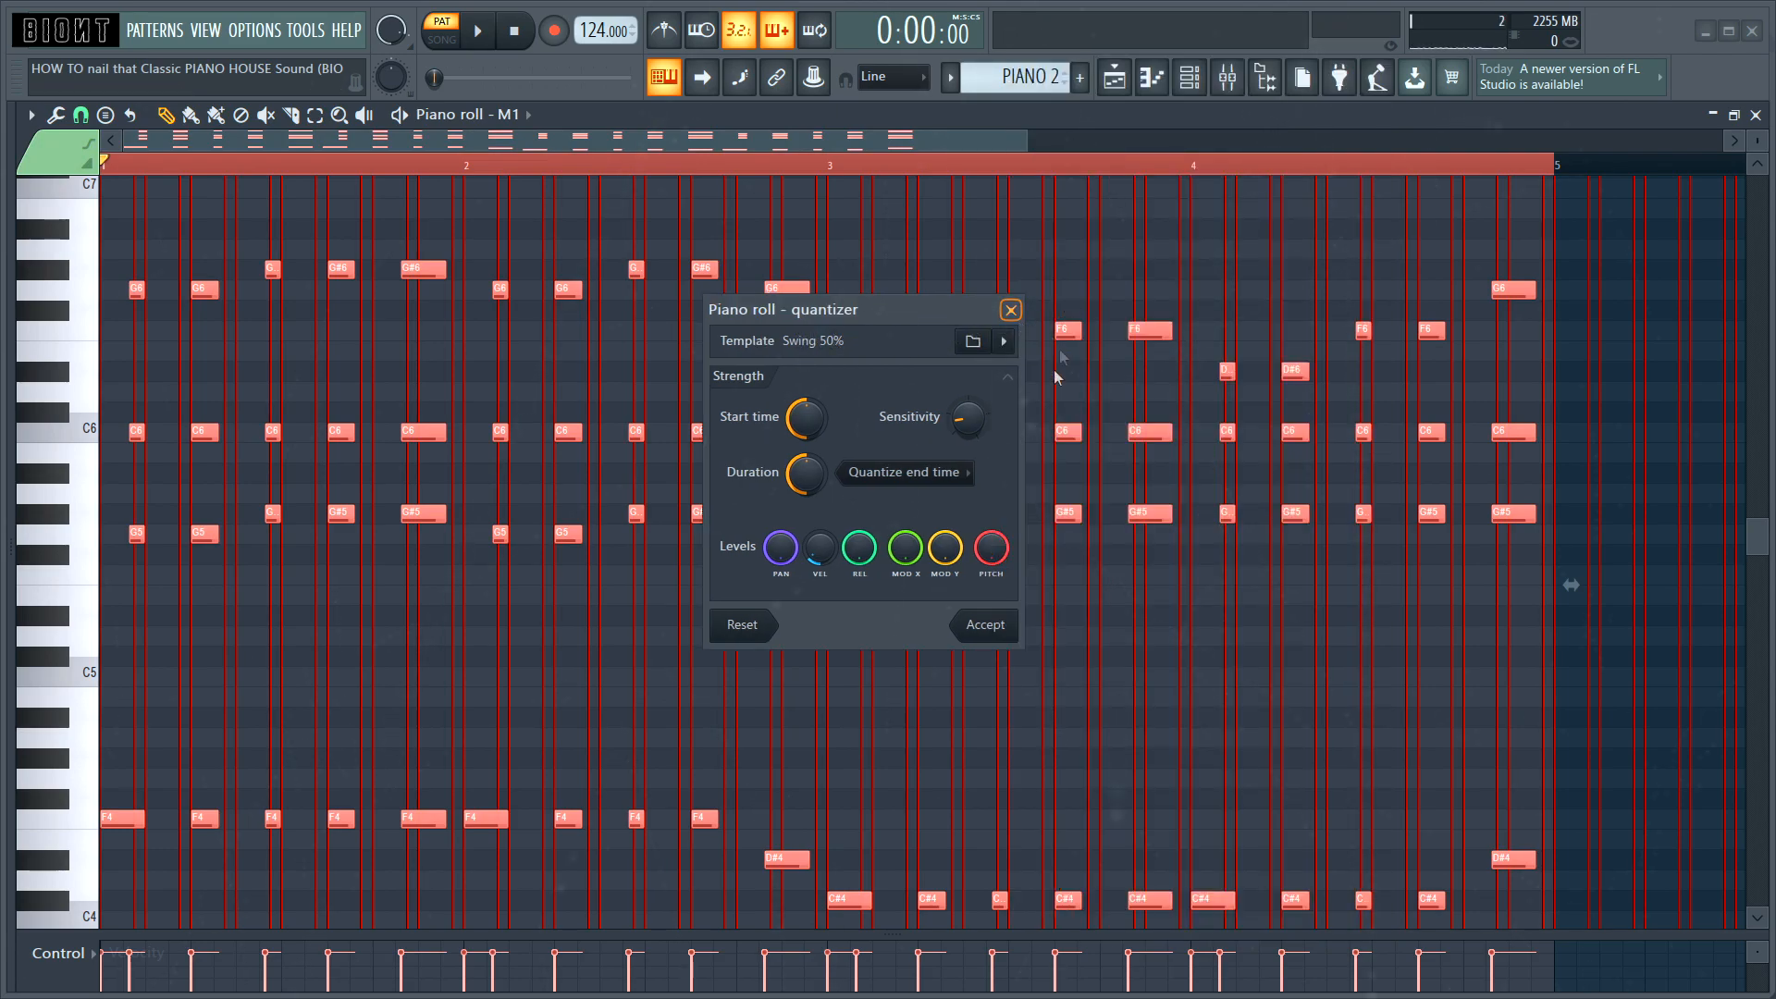
drag(899, 312, 868, 326)
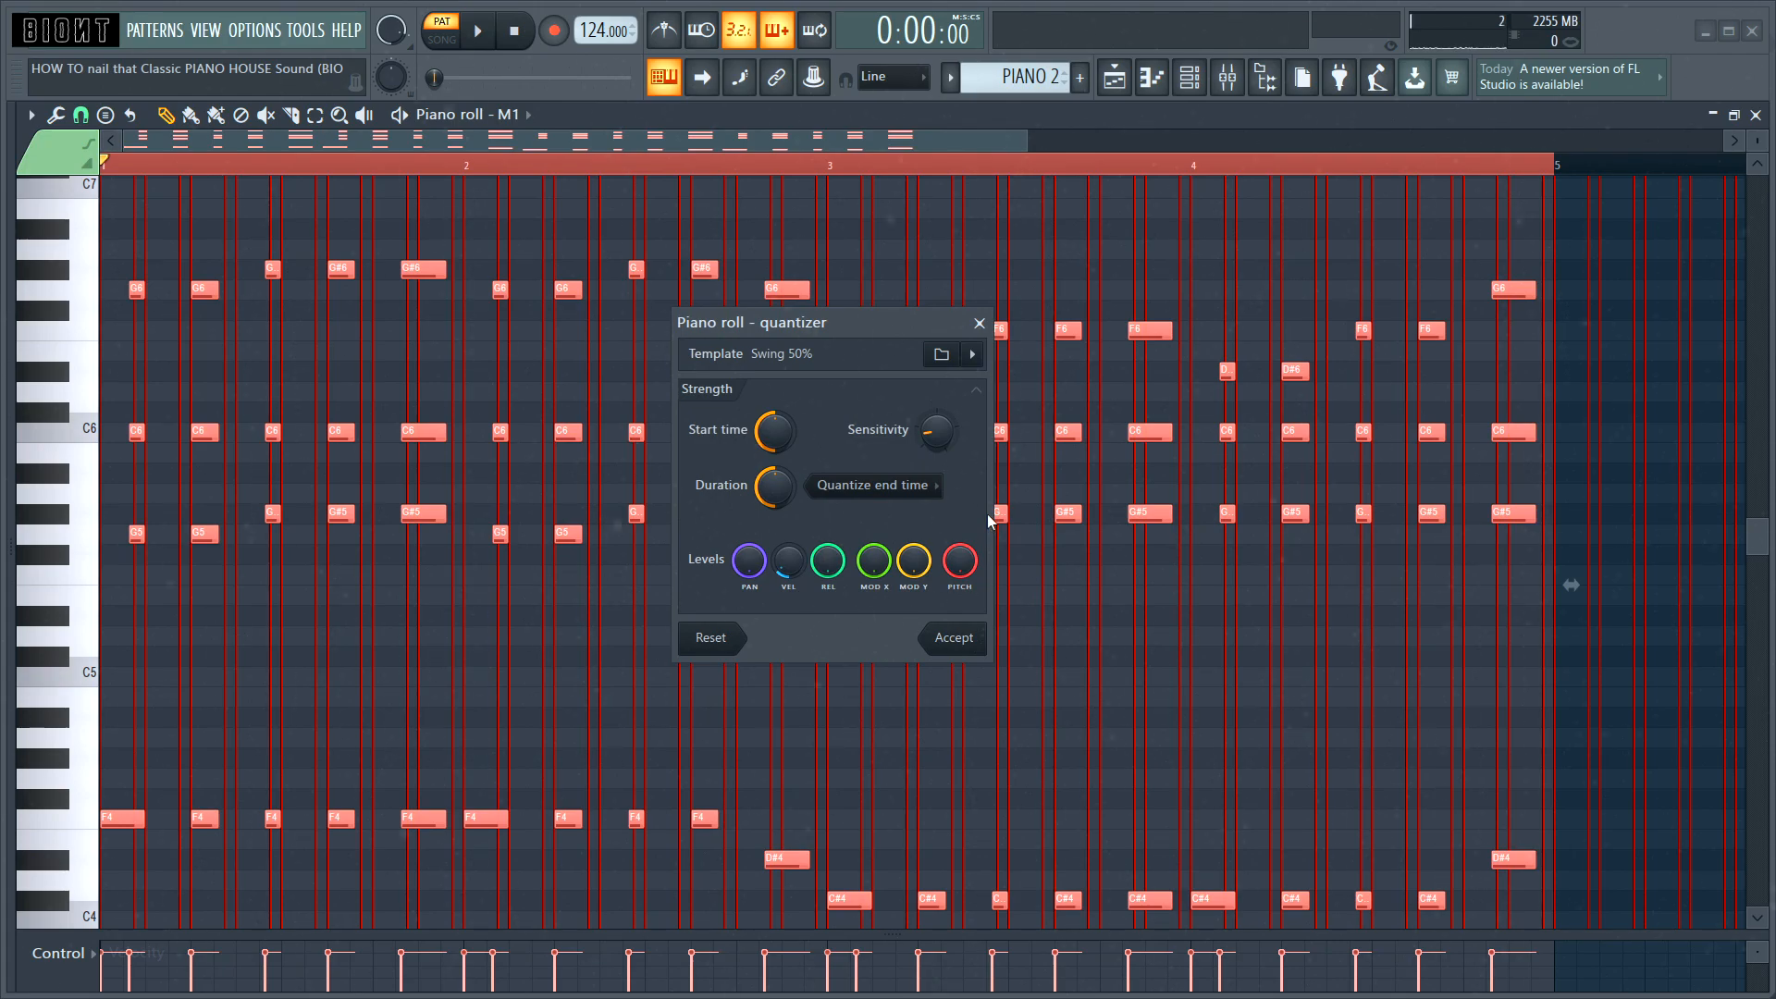
click(954, 637)
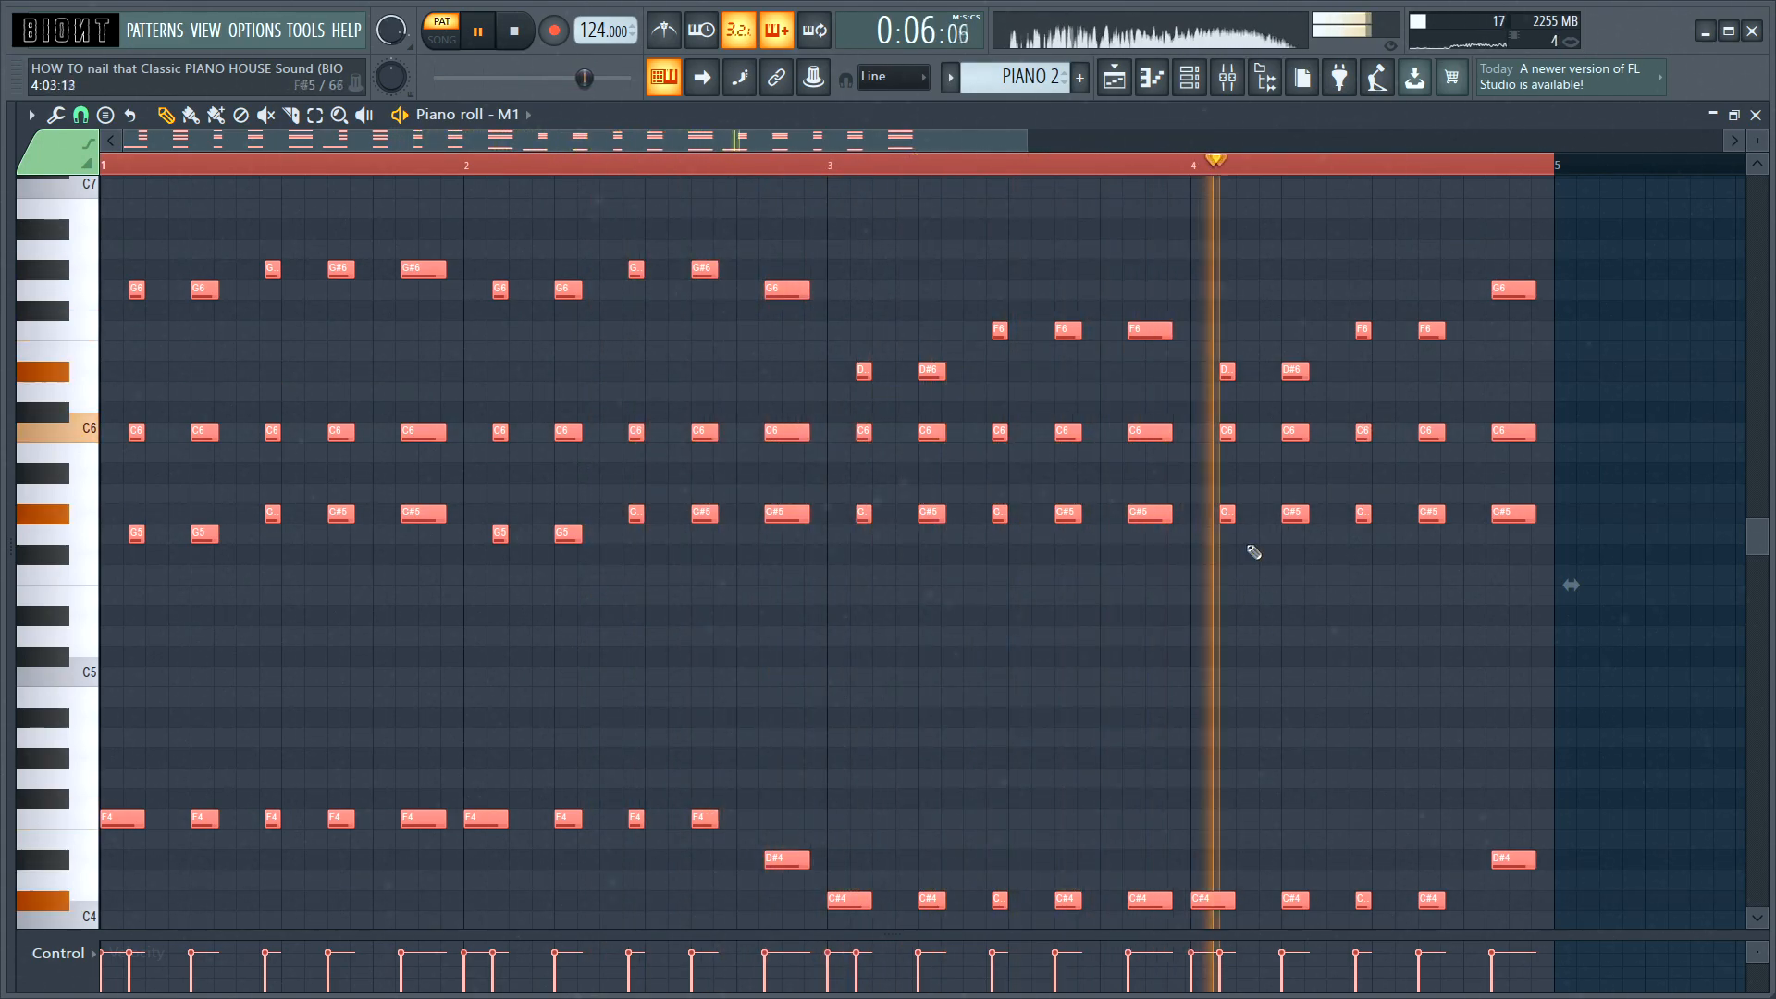
key(space)
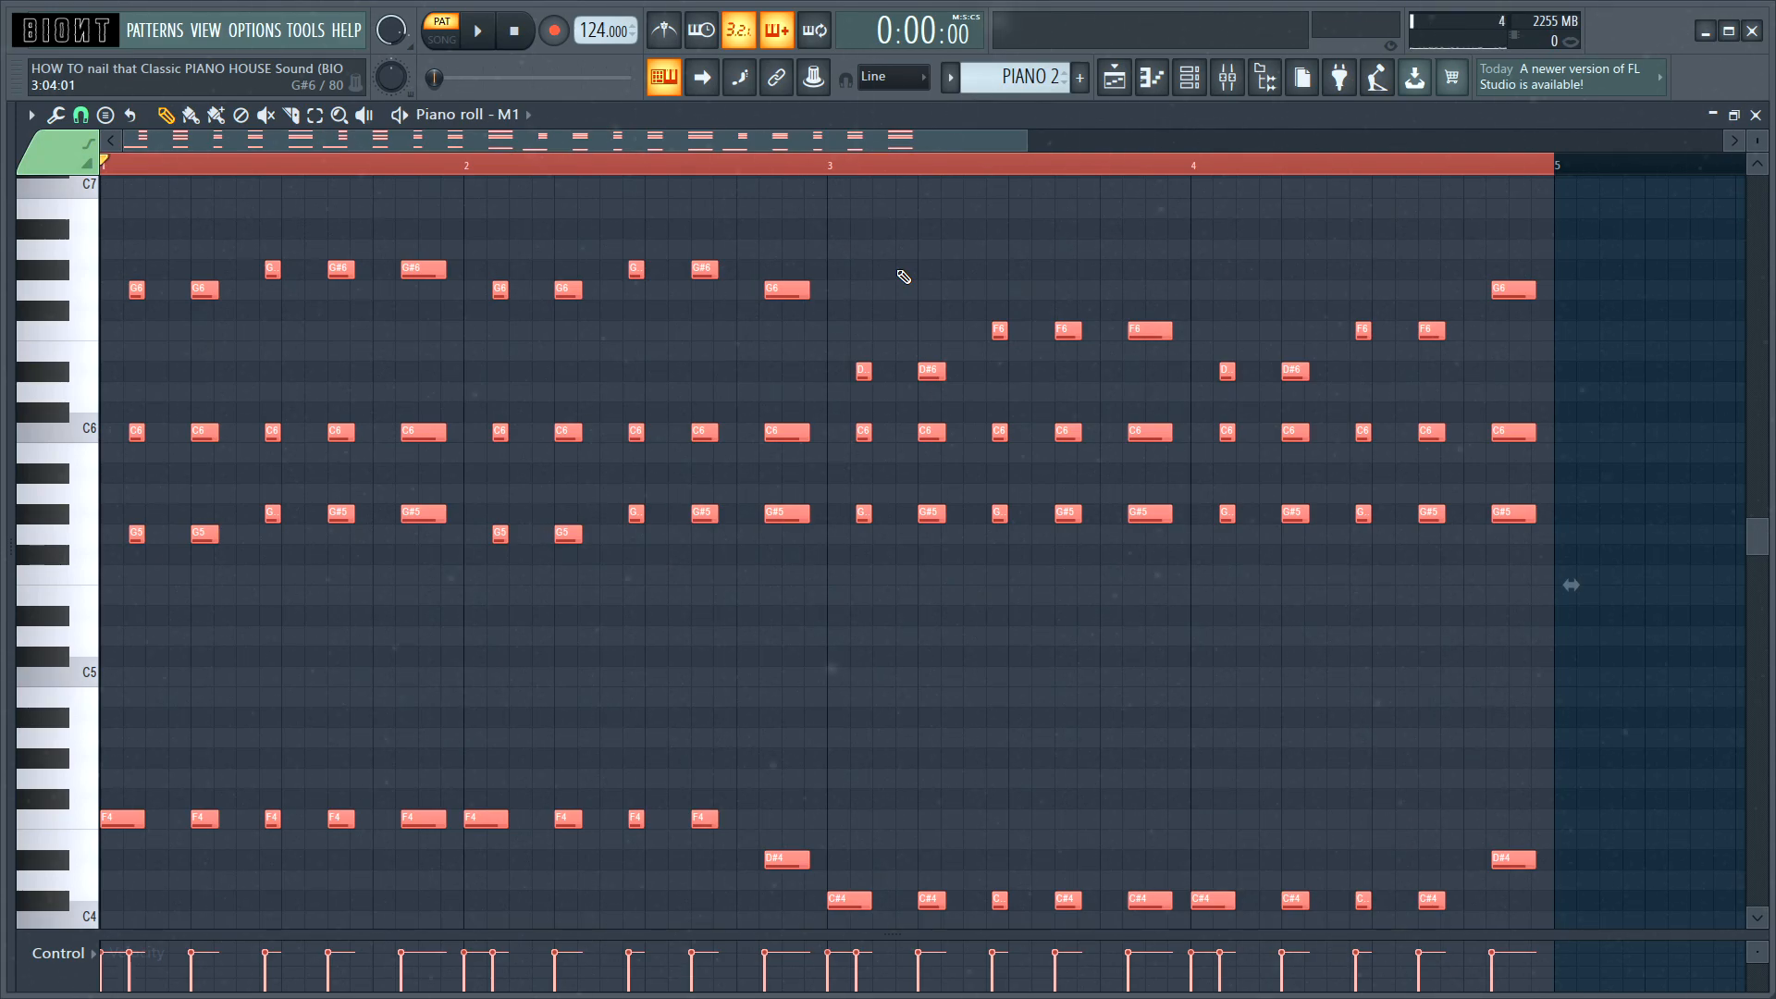
Step: Strum the piano chords with a slight increase in start time strength
key(alt+s)
drag(931, 292, 999, 271)
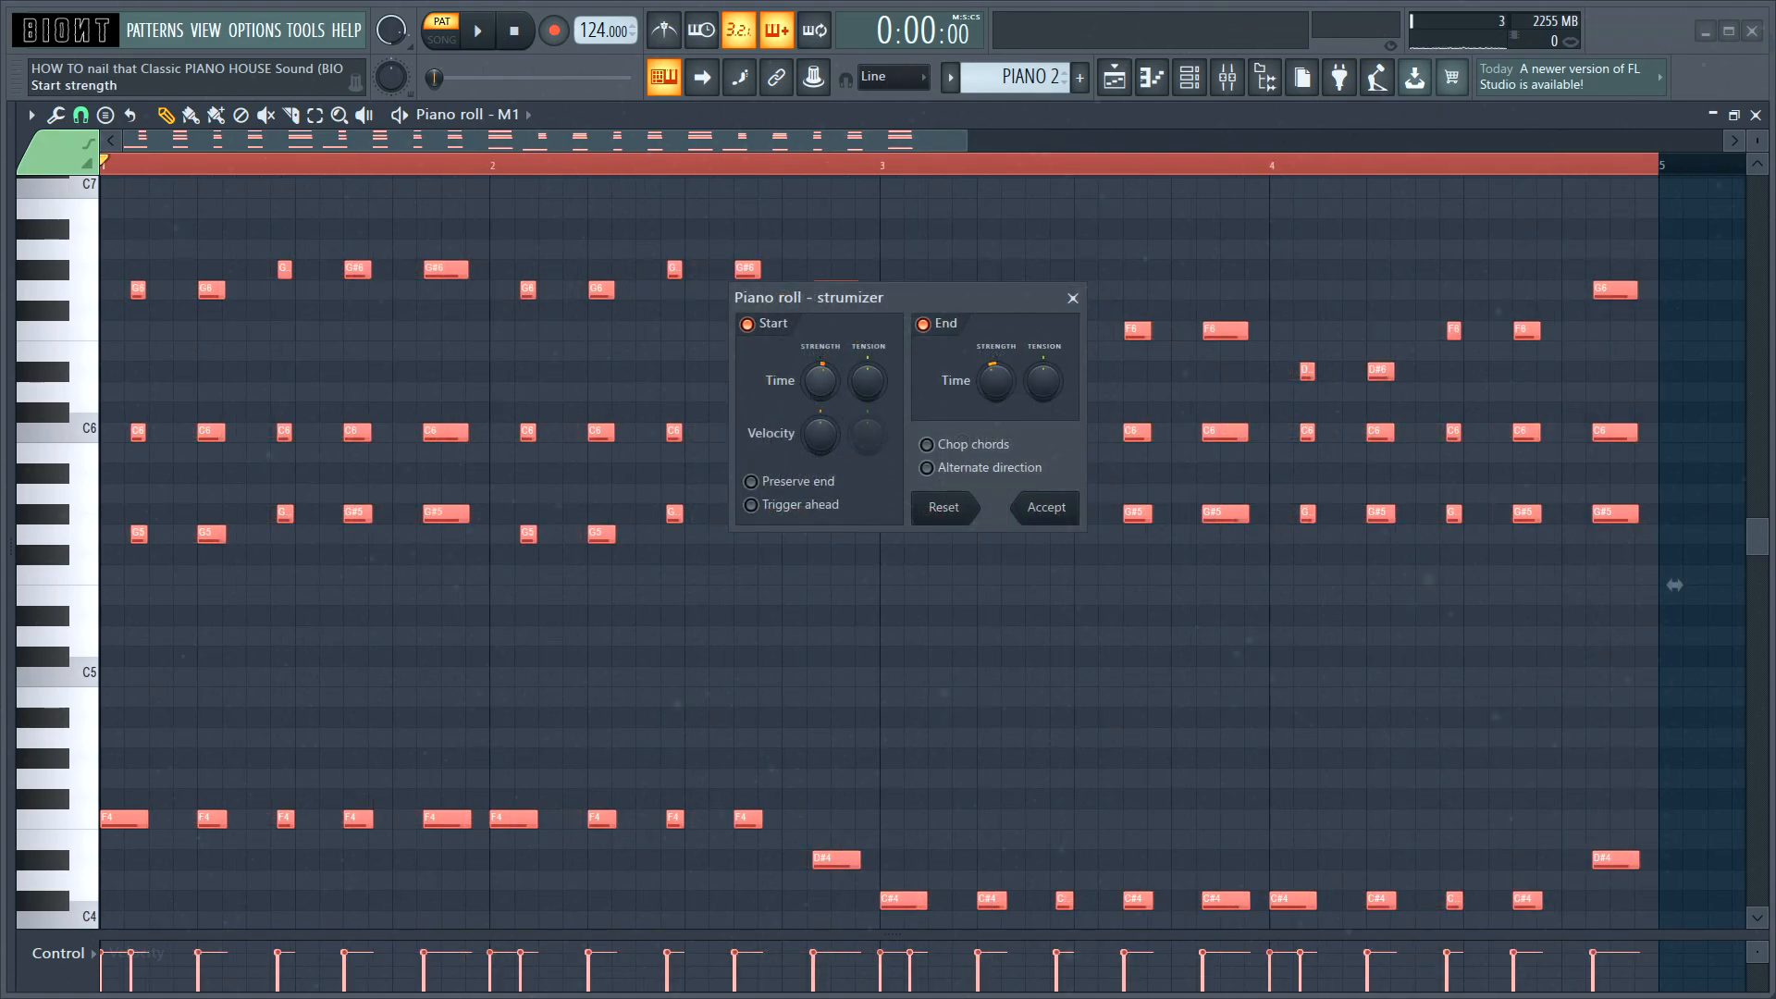
drag(820, 381, 821, 377)
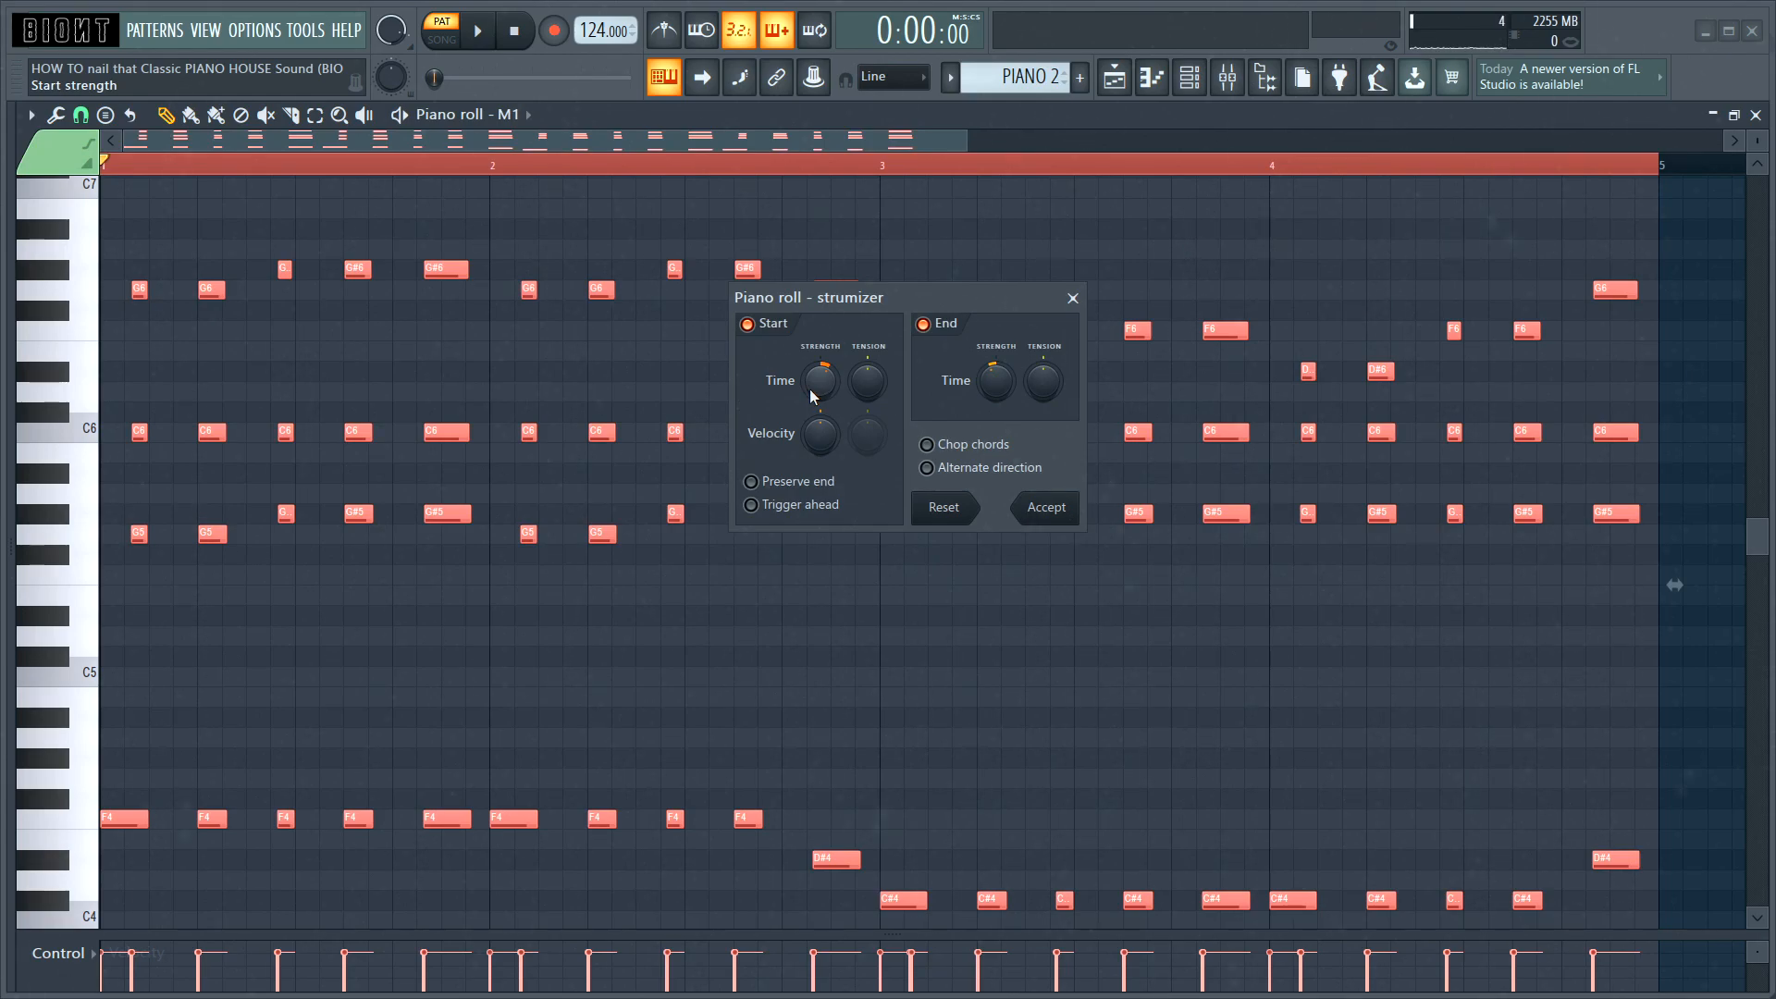
click(1047, 507)
Step: Play back the strummed chords and undo the last note edit
key(space)
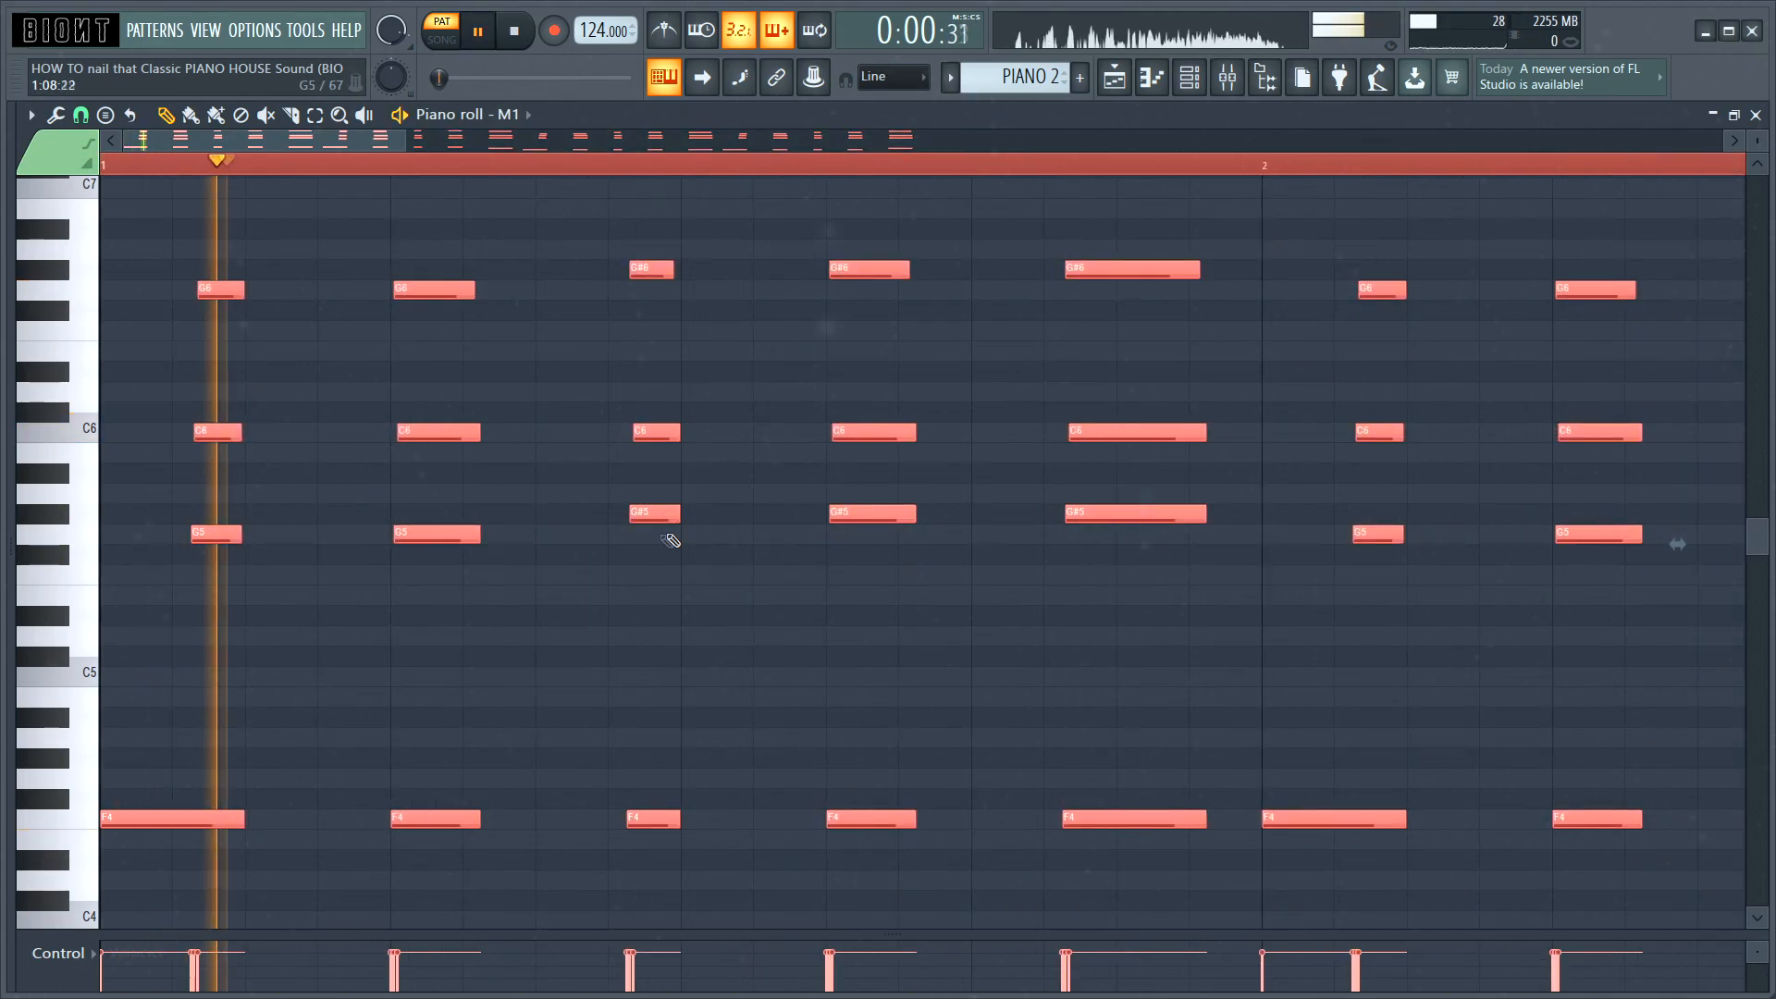
scroll(929, 597, down, 5)
scroll(905, 586, down, 2)
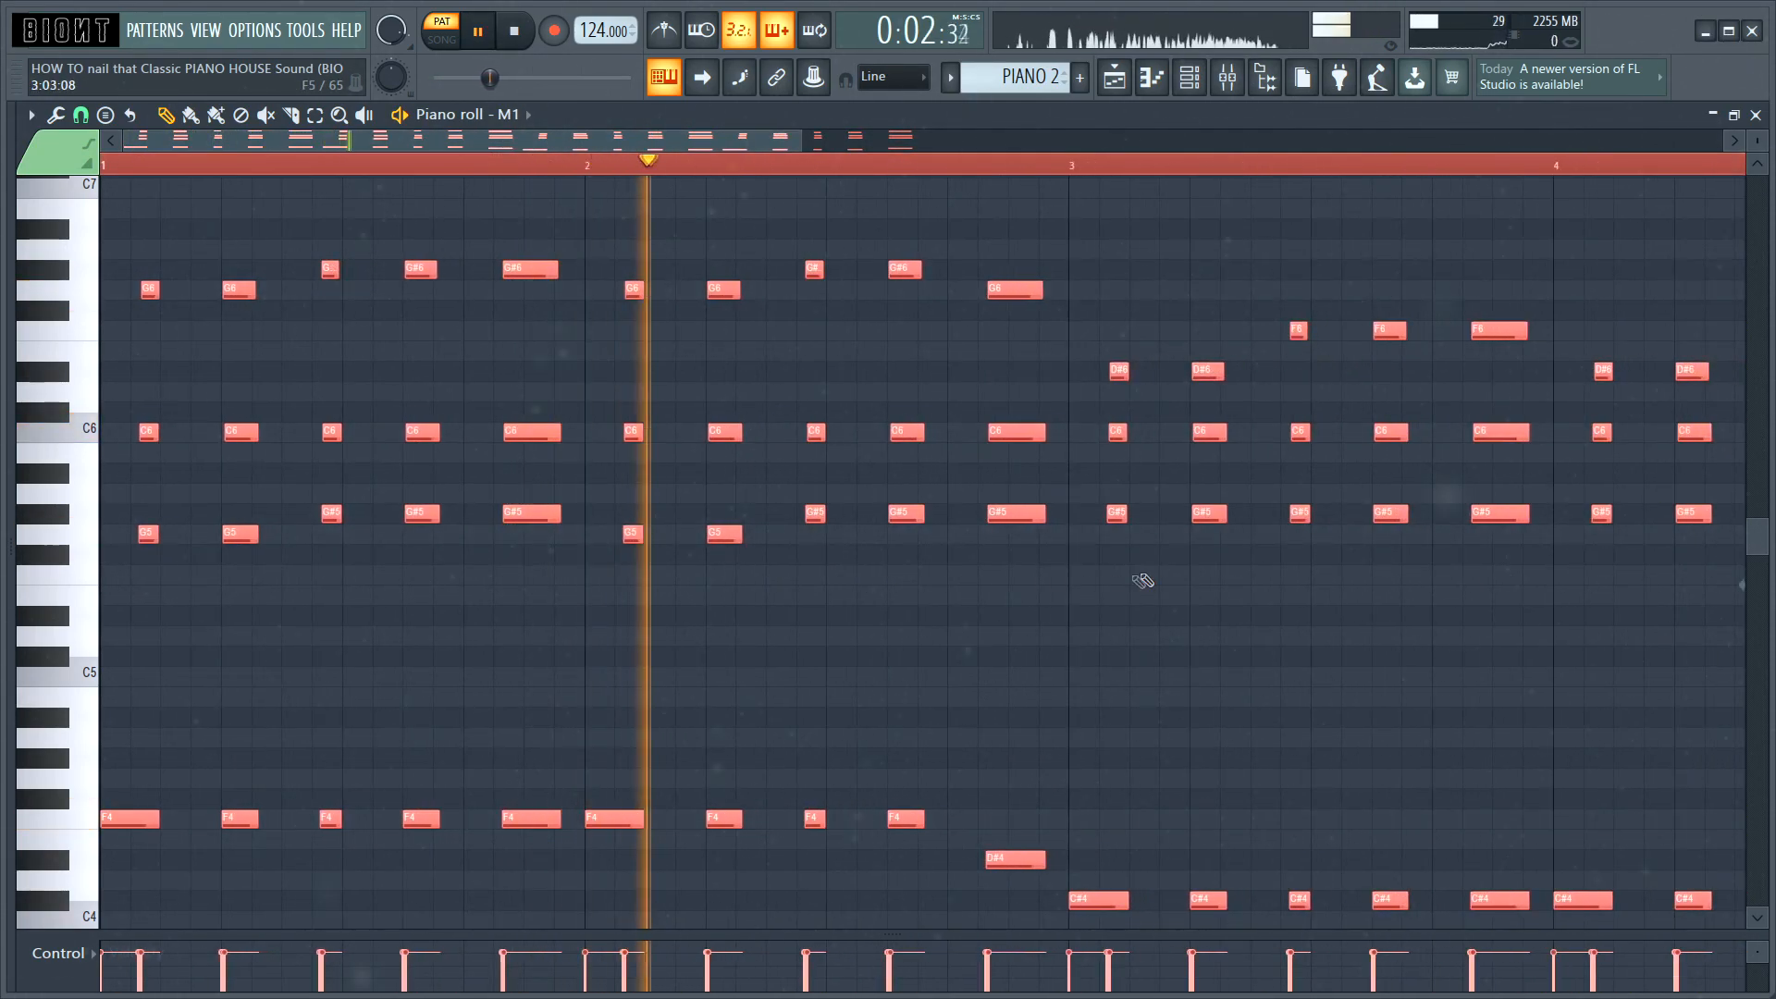
scroll(1188, 519, down, 2)
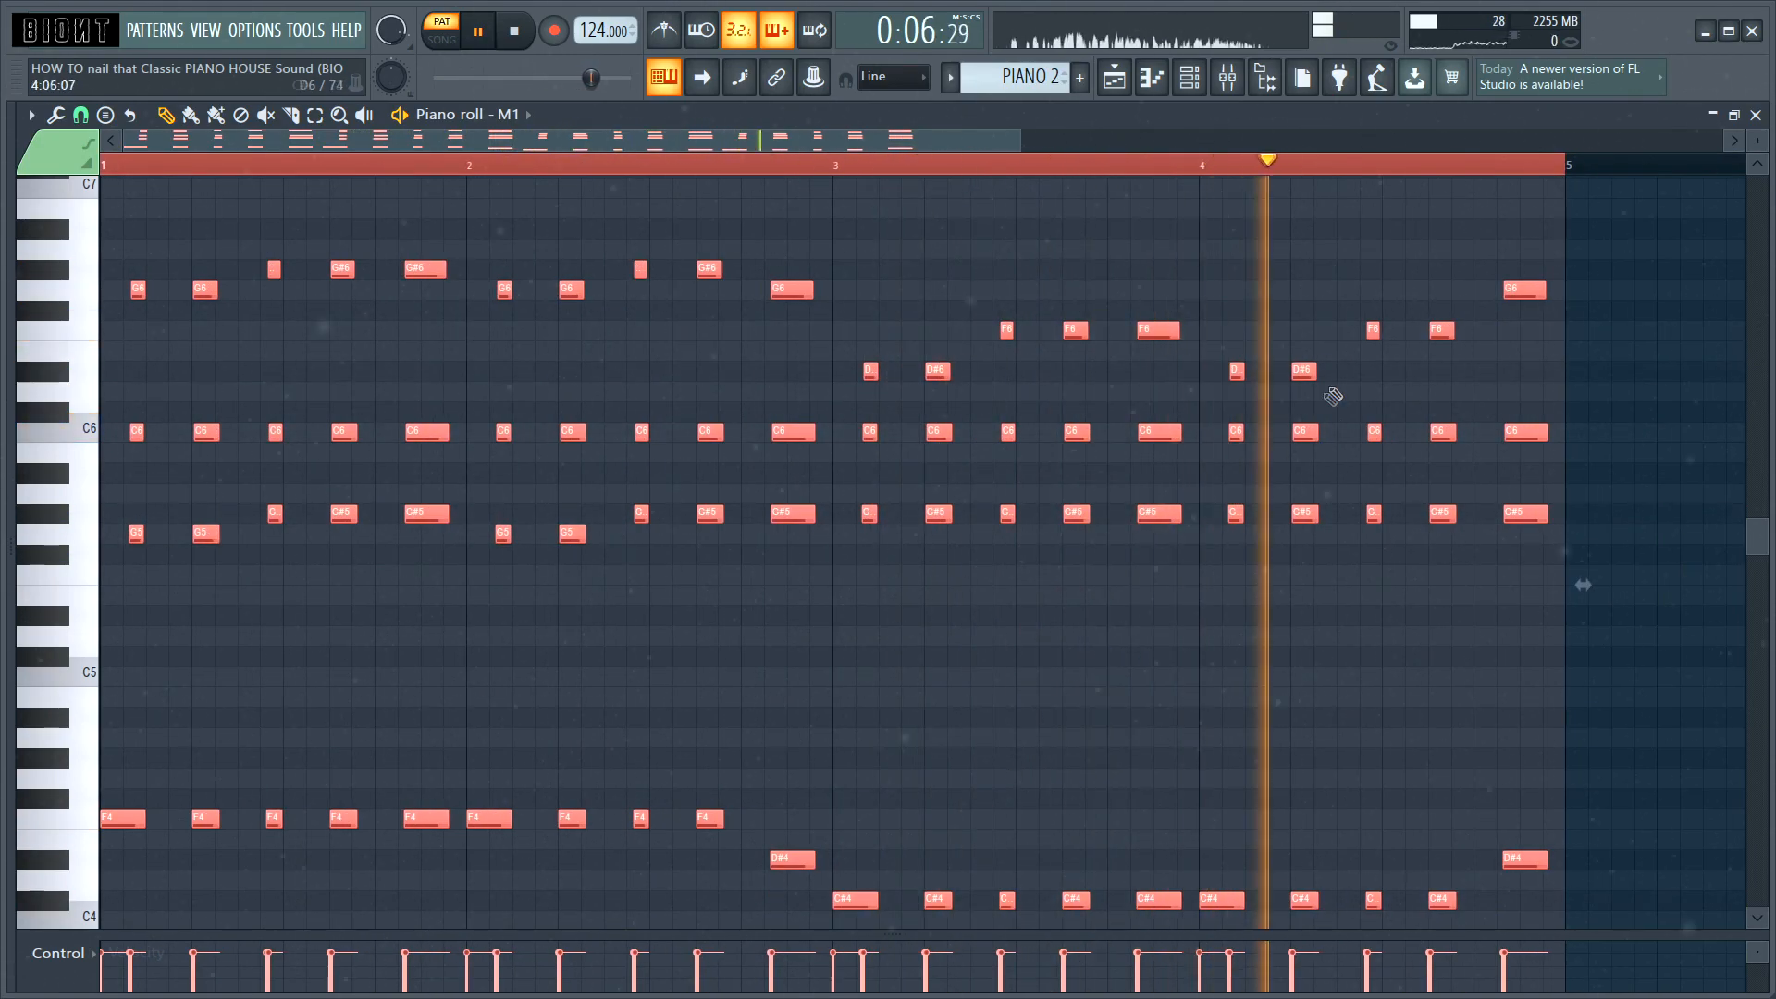
key(space)
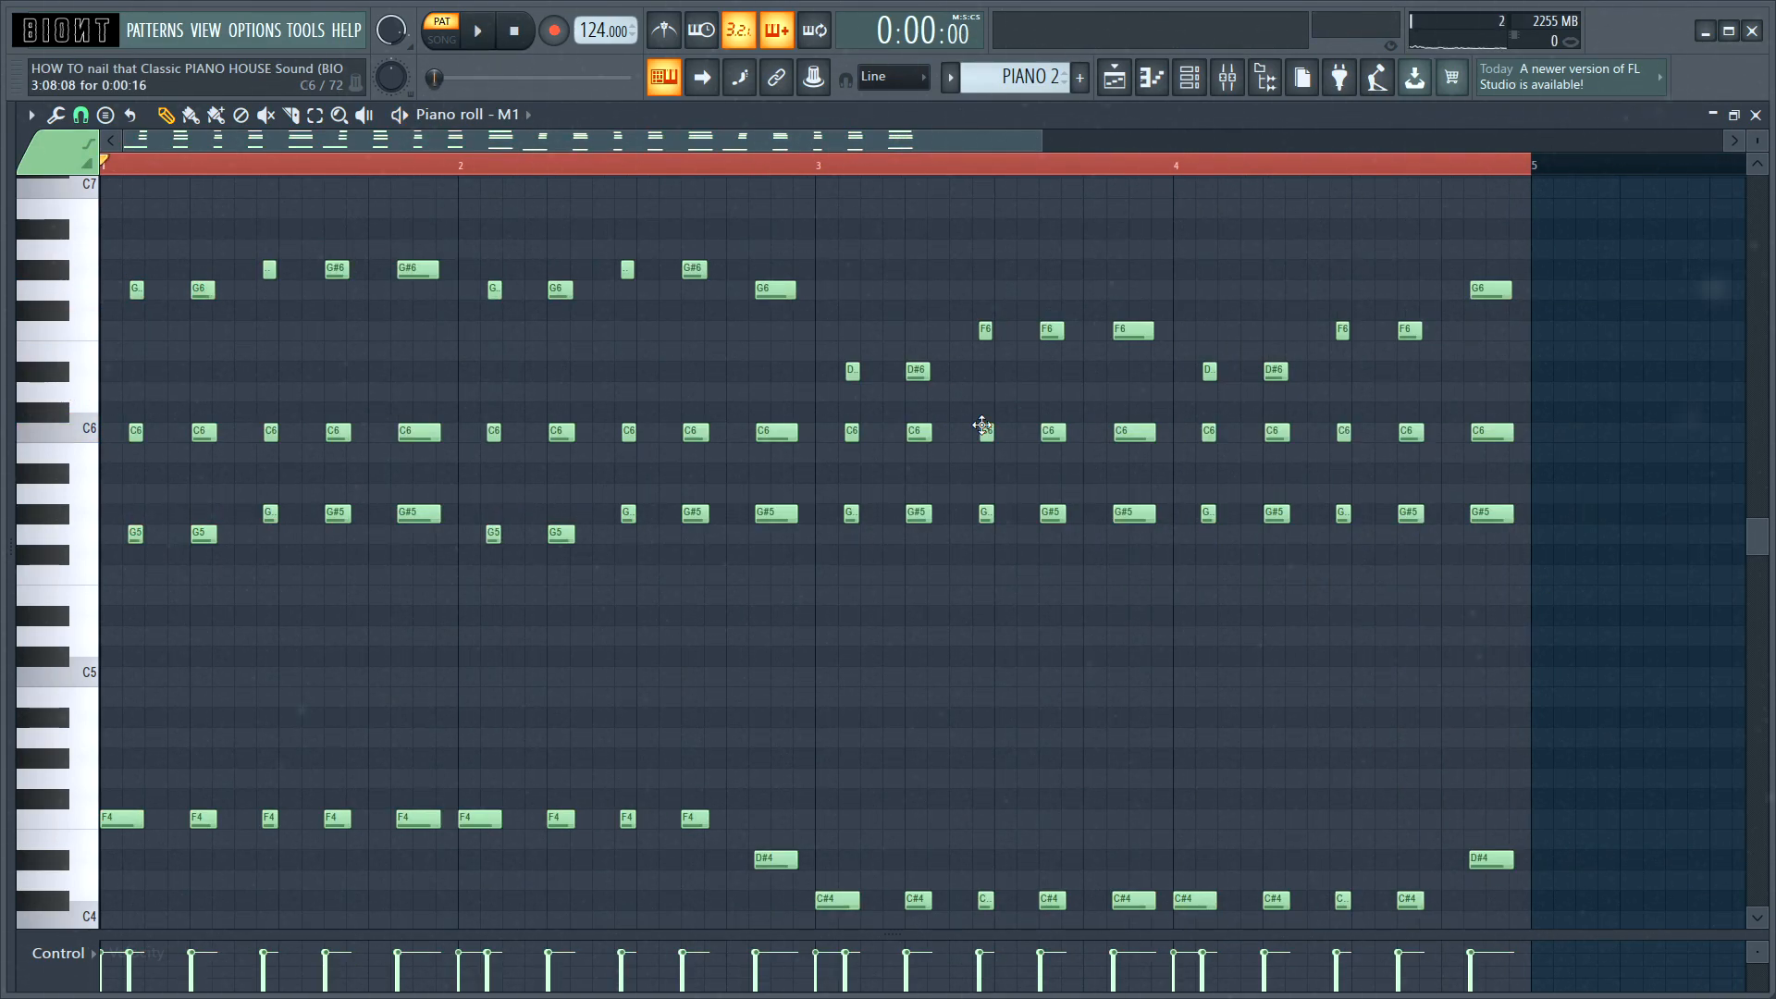
key(ctrl+z)
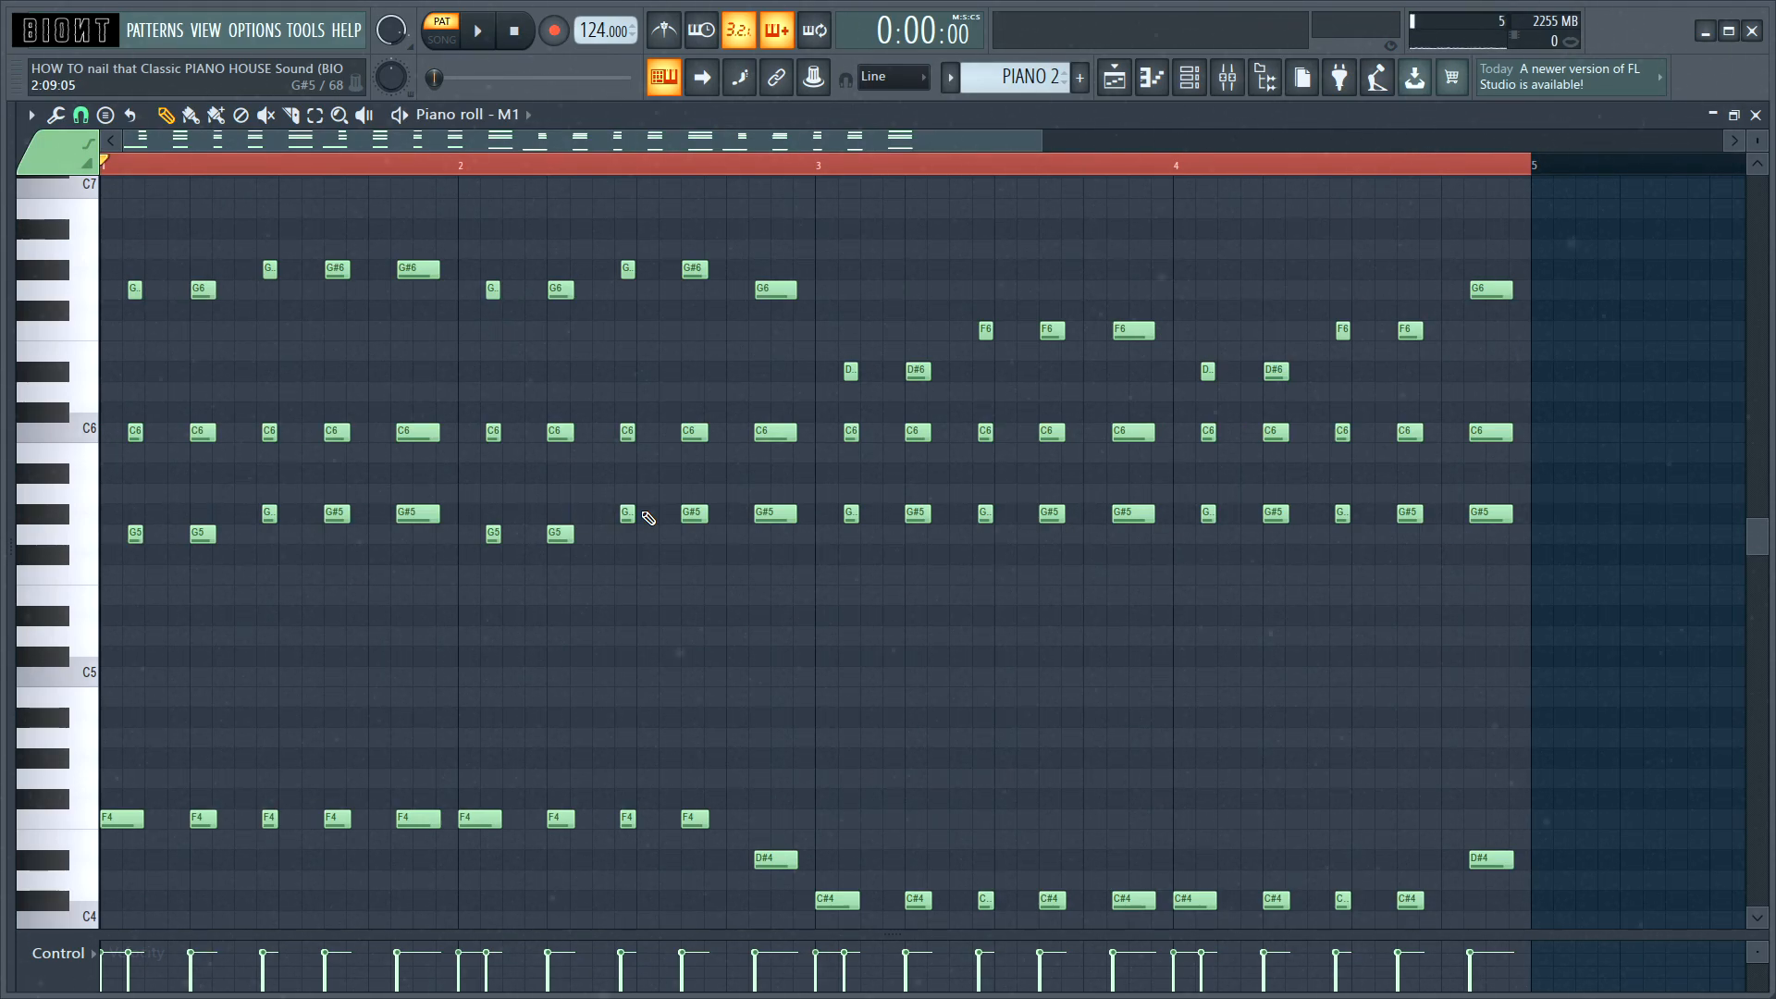
Step: Slightly randomize the note velocities with the pattern randomizer disabled and level randomization enabled, and play back the pattern
key(alt+r)
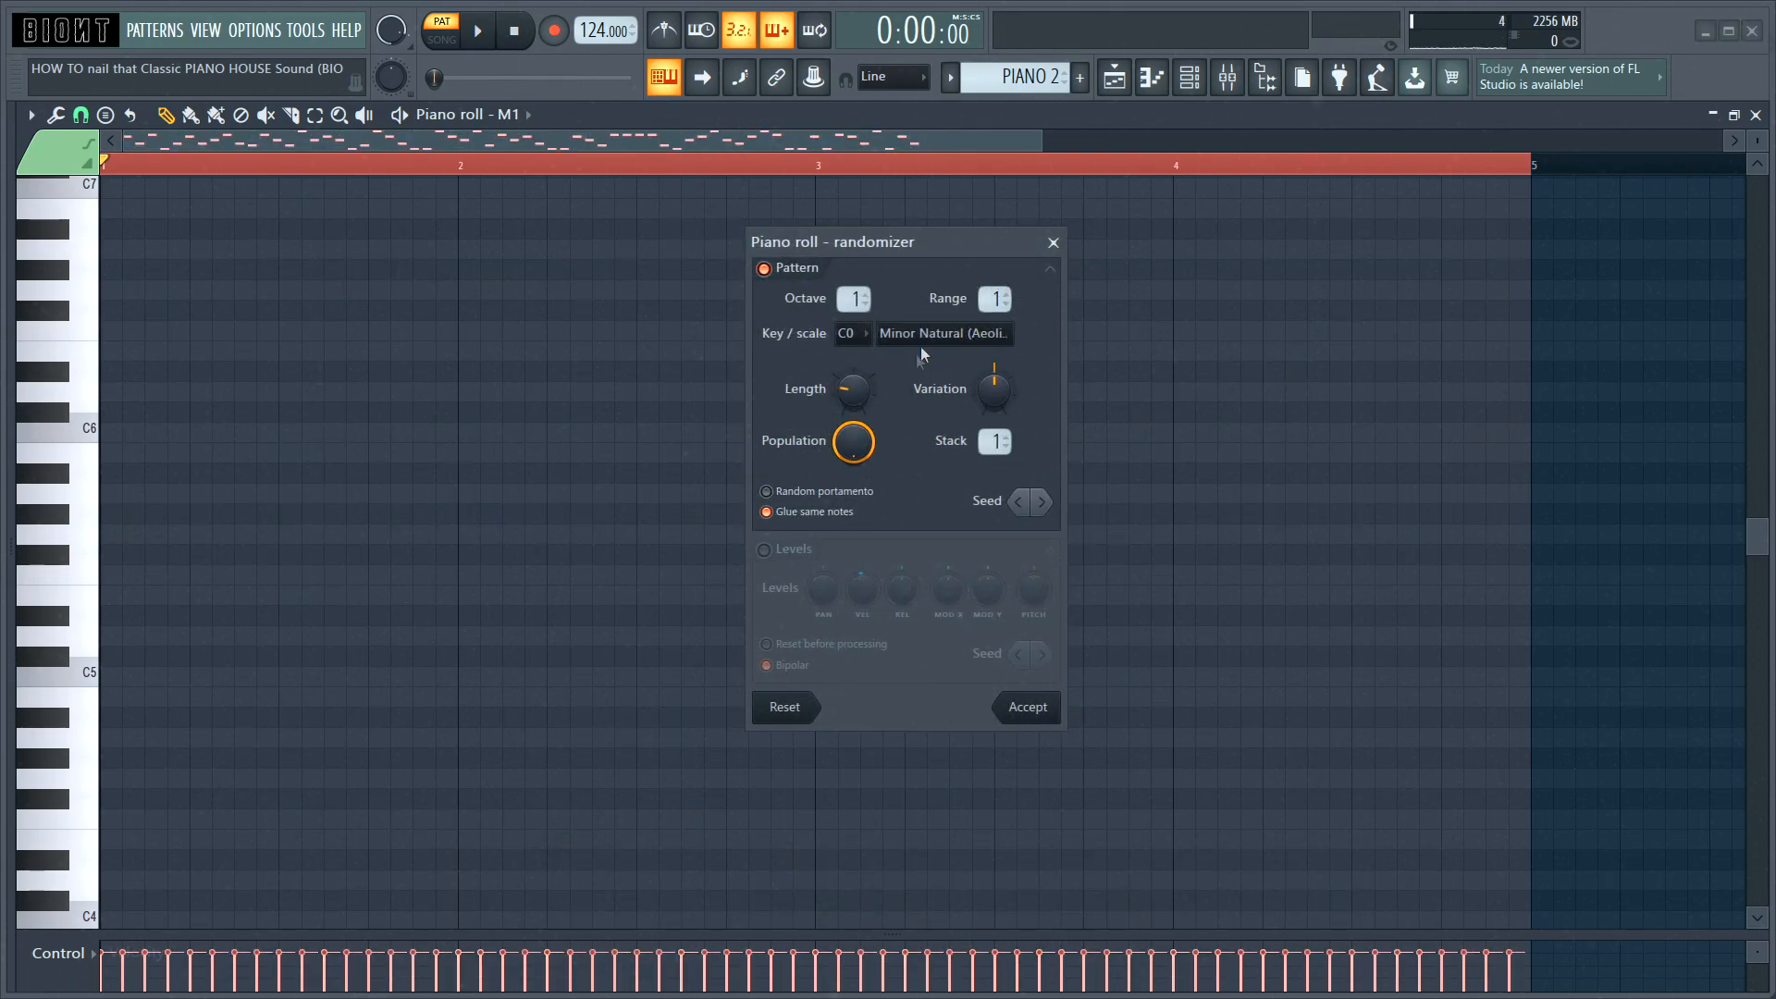
click(766, 270)
click(766, 551)
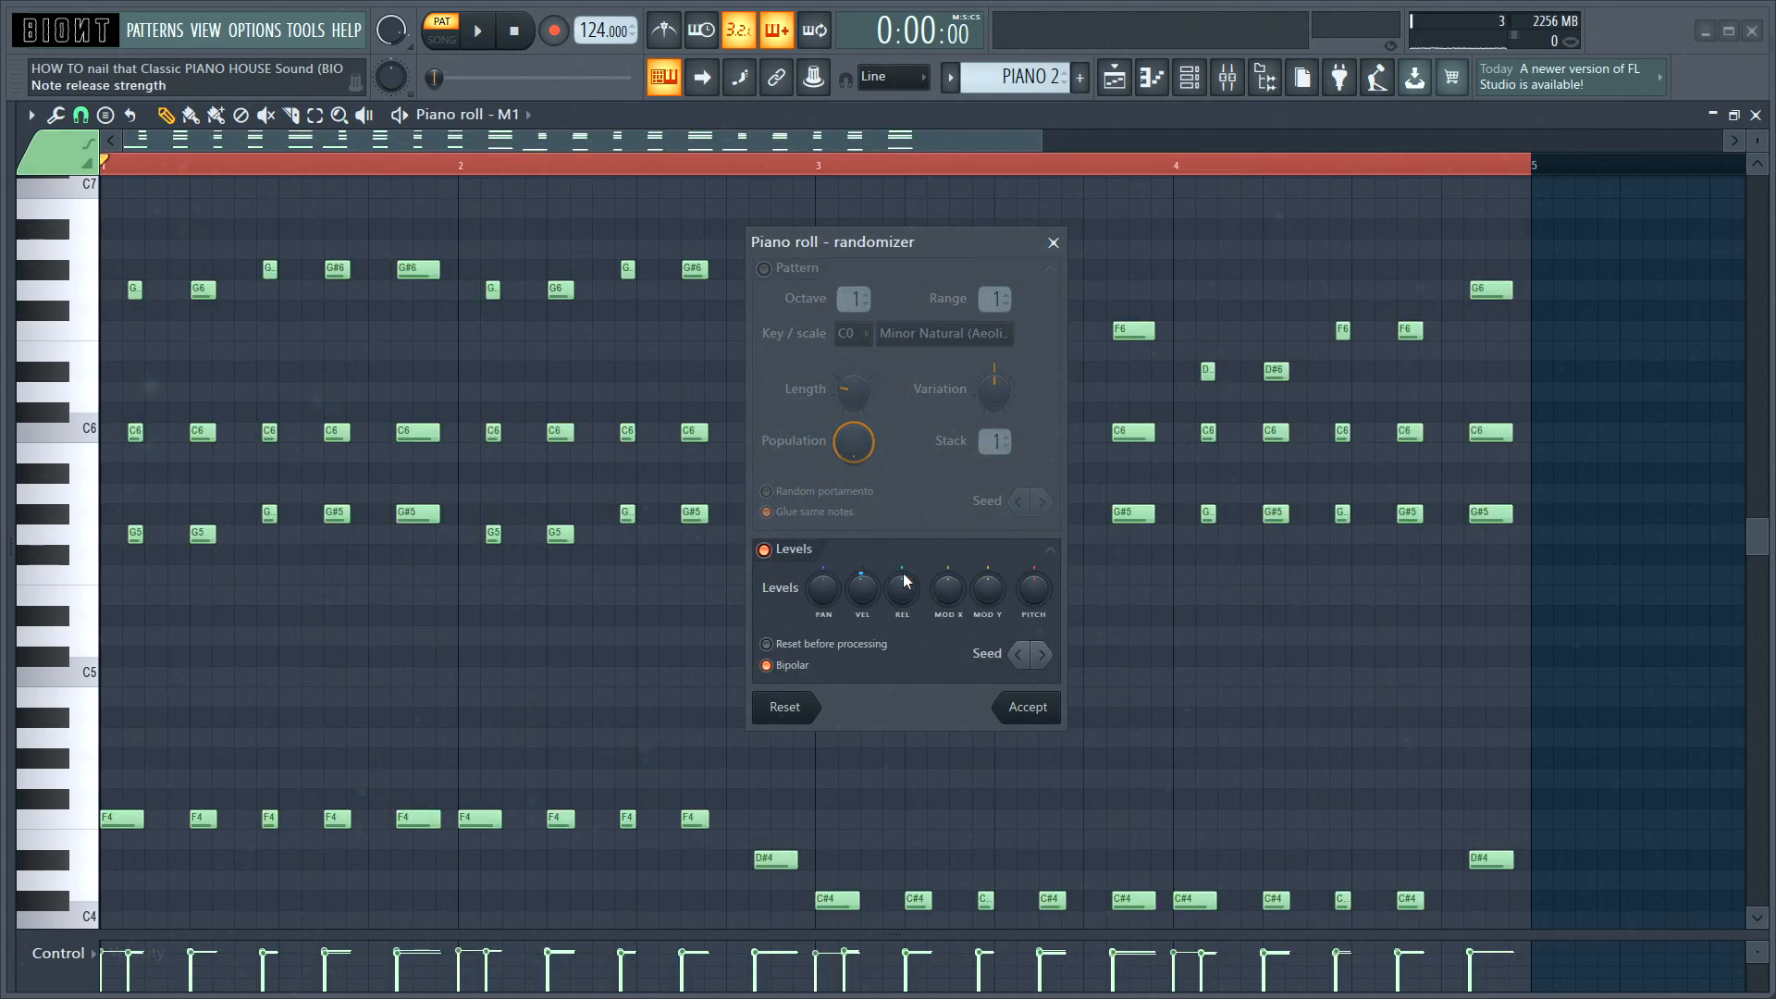
drag(862, 588, 863, 583)
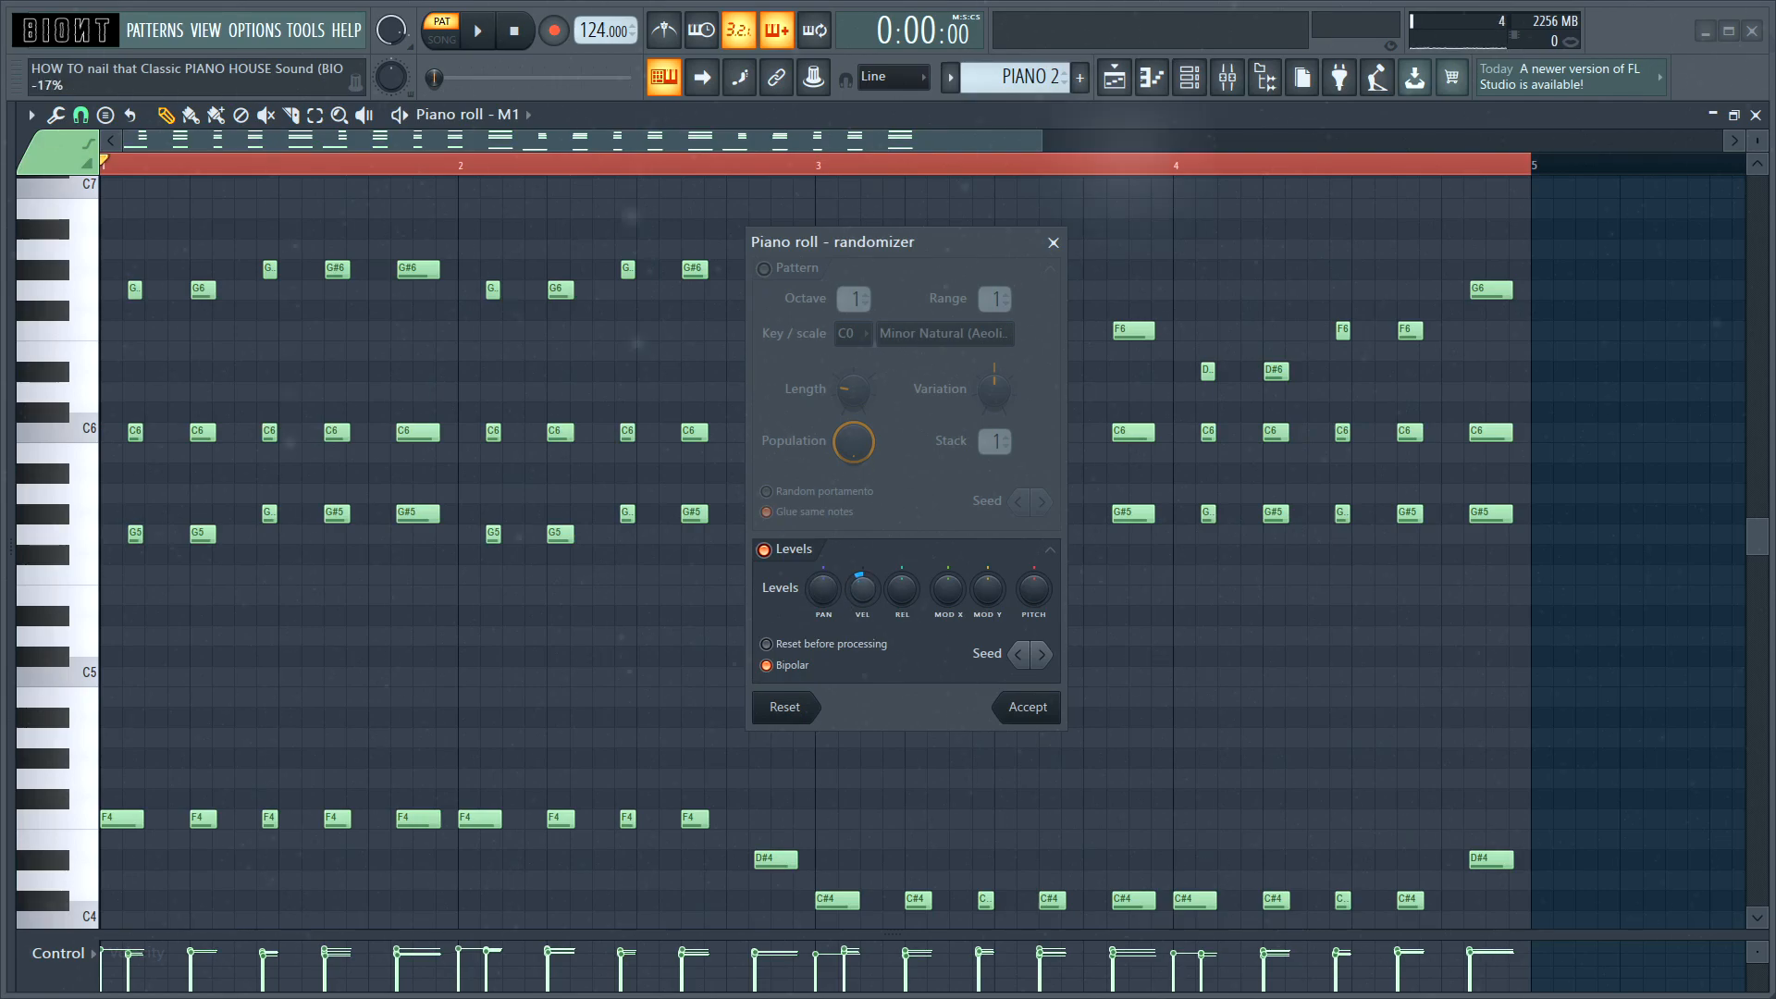
click(1028, 707)
key(space)
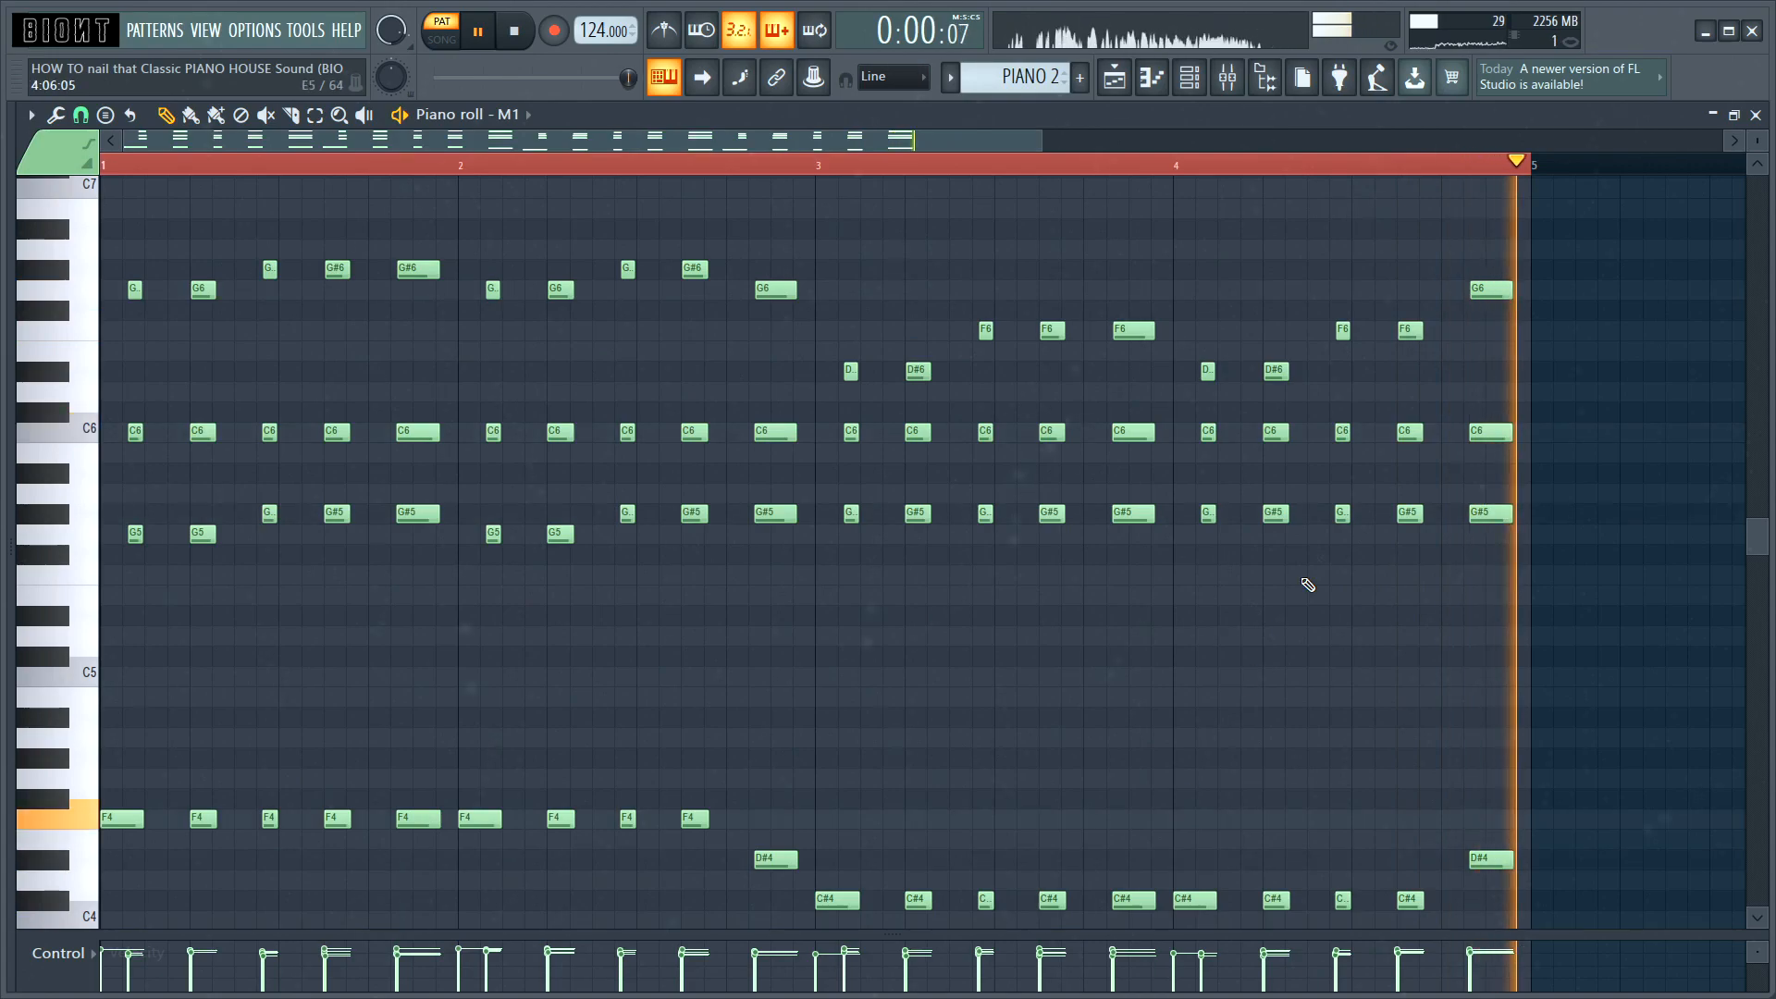
key(space)
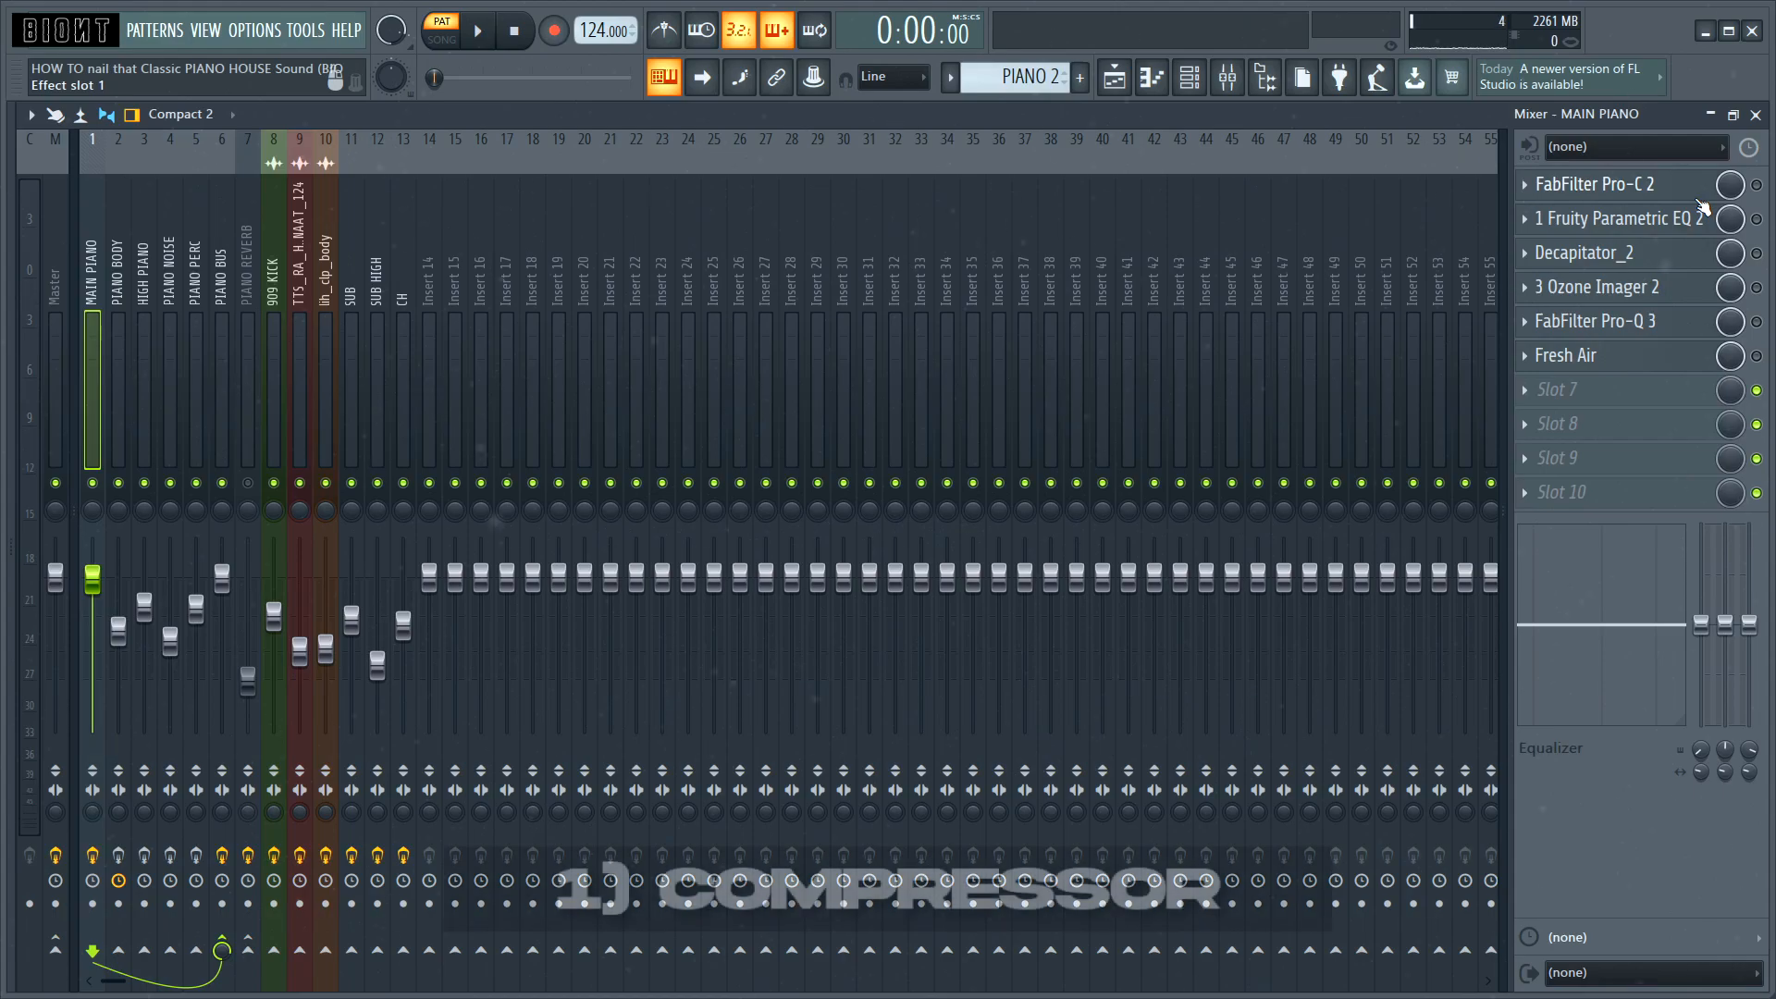
Step: Open and enable FabFilter Pro-C 2 on the MAIN PIANO track and audition the compressed piano
click(1596, 184)
click(1757, 184)
drag(833, 330, 982, 233)
key(space)
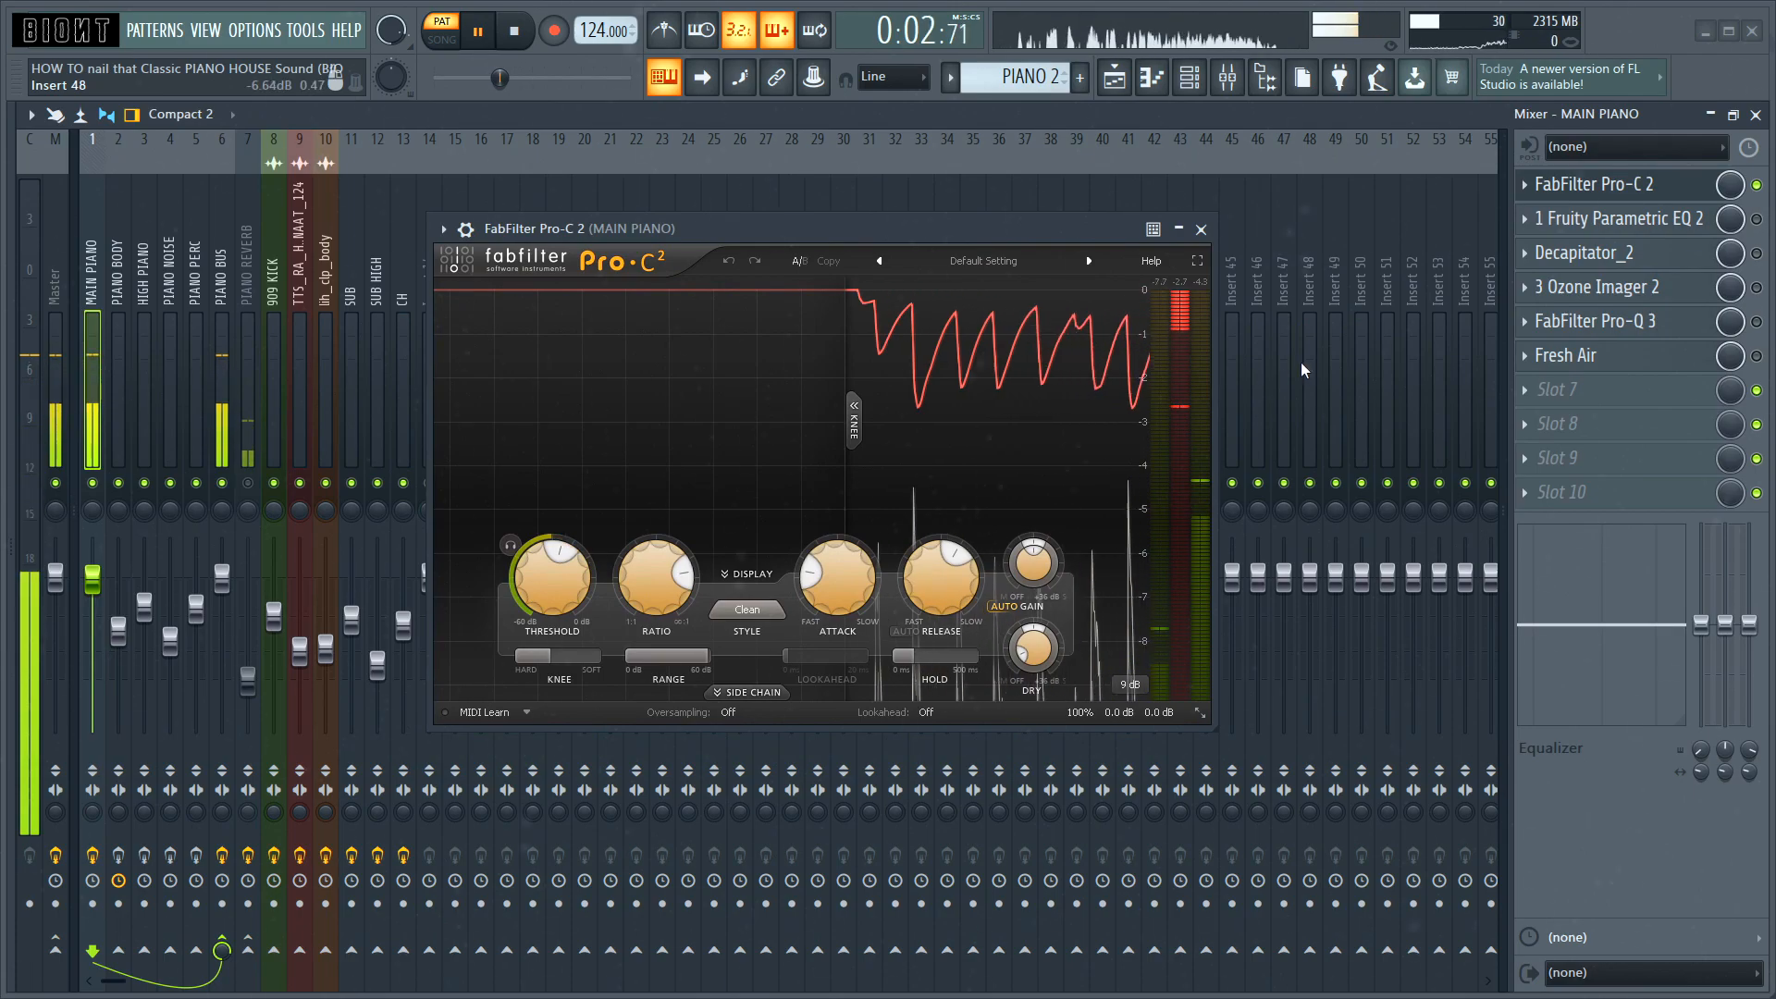
key(space)
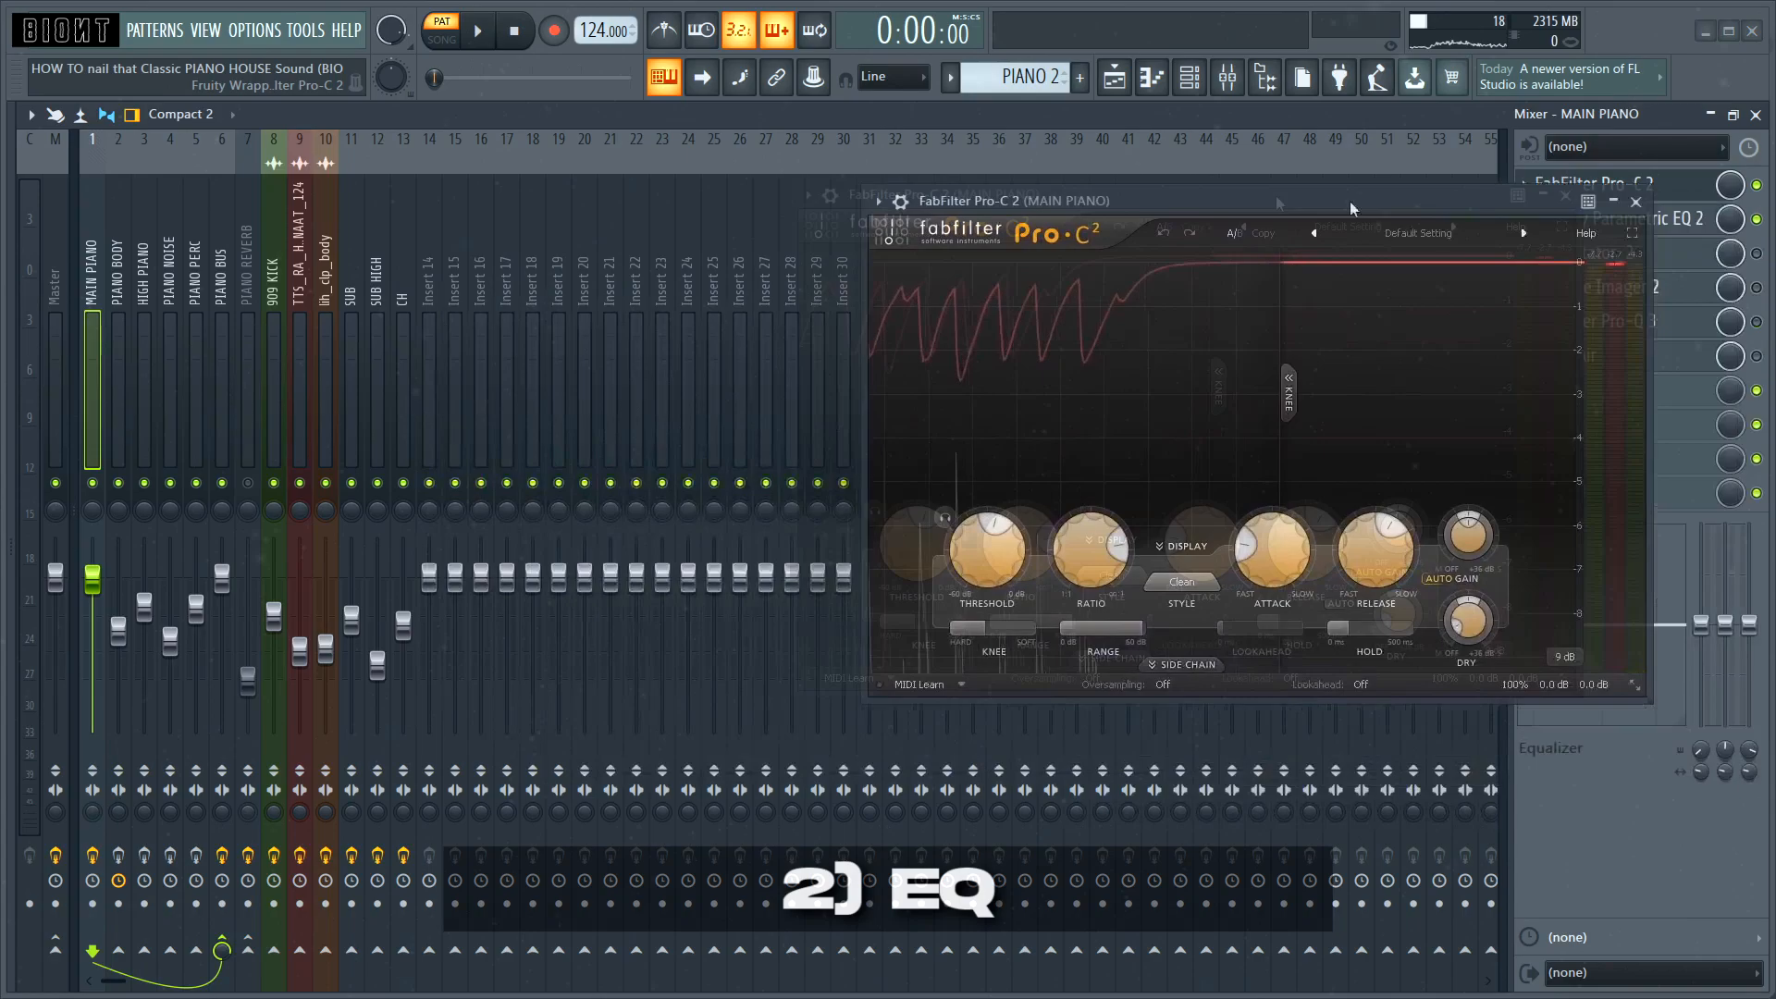
Step: Open Fruity Parametric EQ 2 on the MAIN PIANO track and play the pattern through it
click(1665, 227)
key(space)
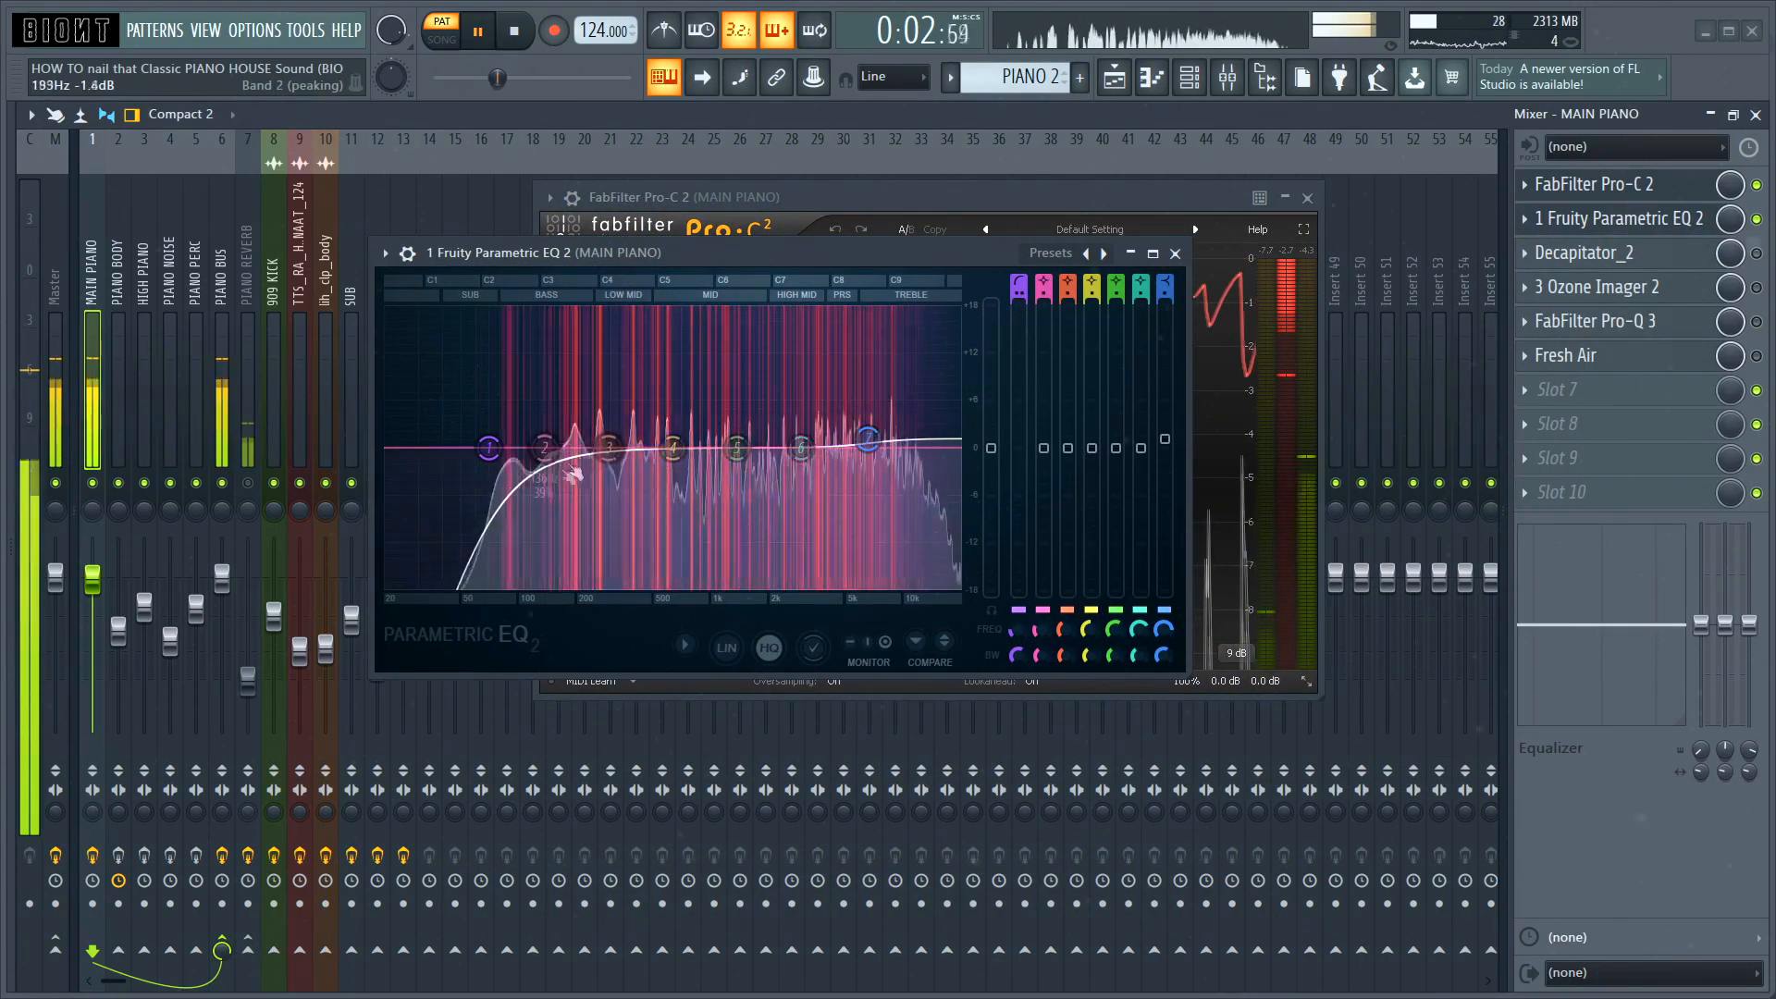
key(space)
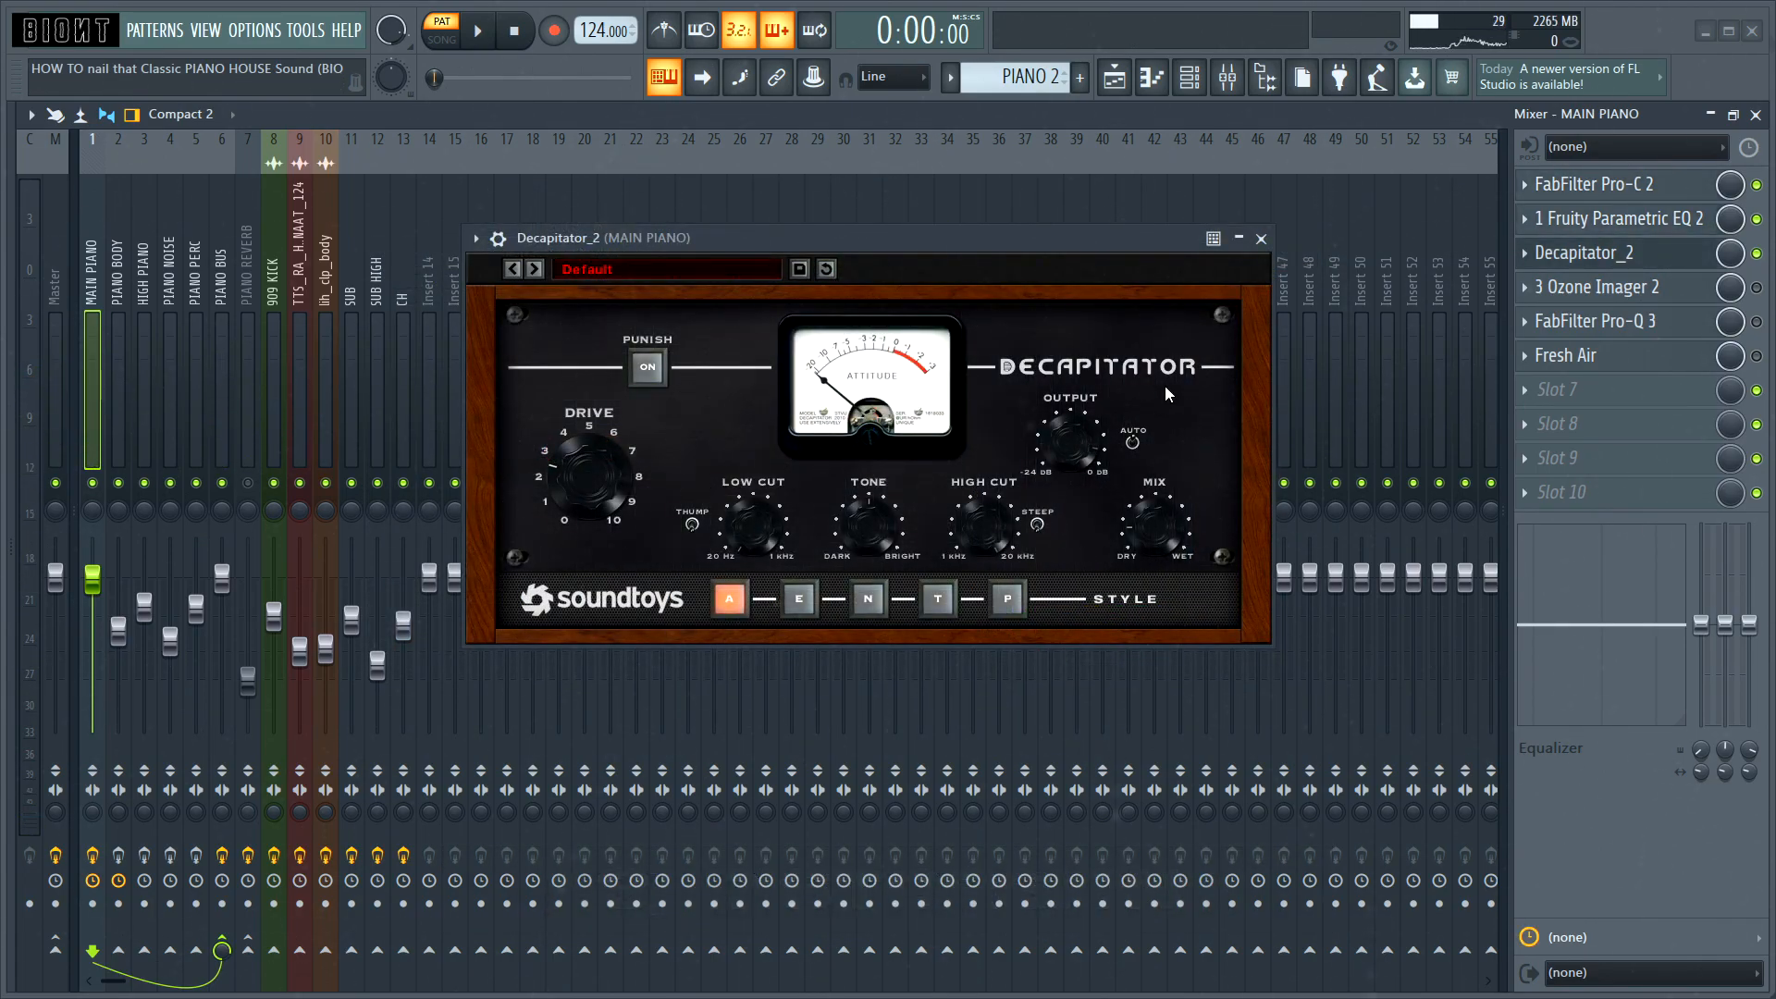
Step: Reposition the Decapitator window and audition the MAIN PIANO track with its saturation
drag(1044, 230, 1040, 241)
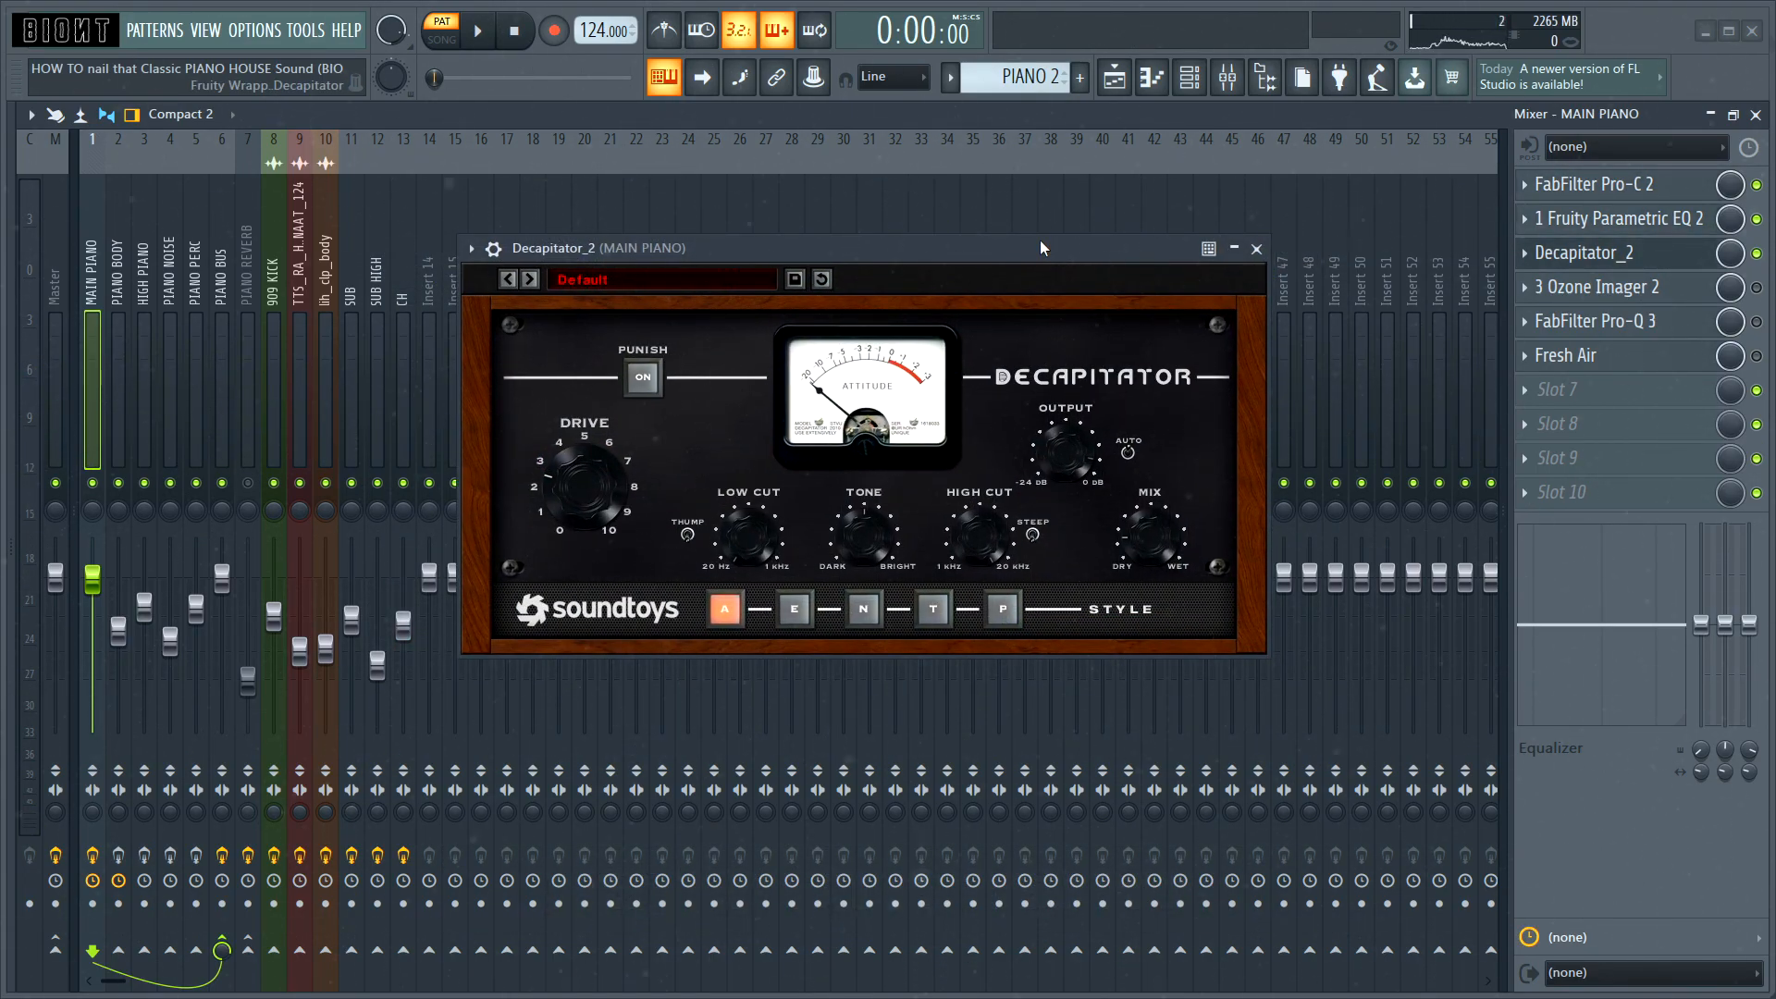
key(space)
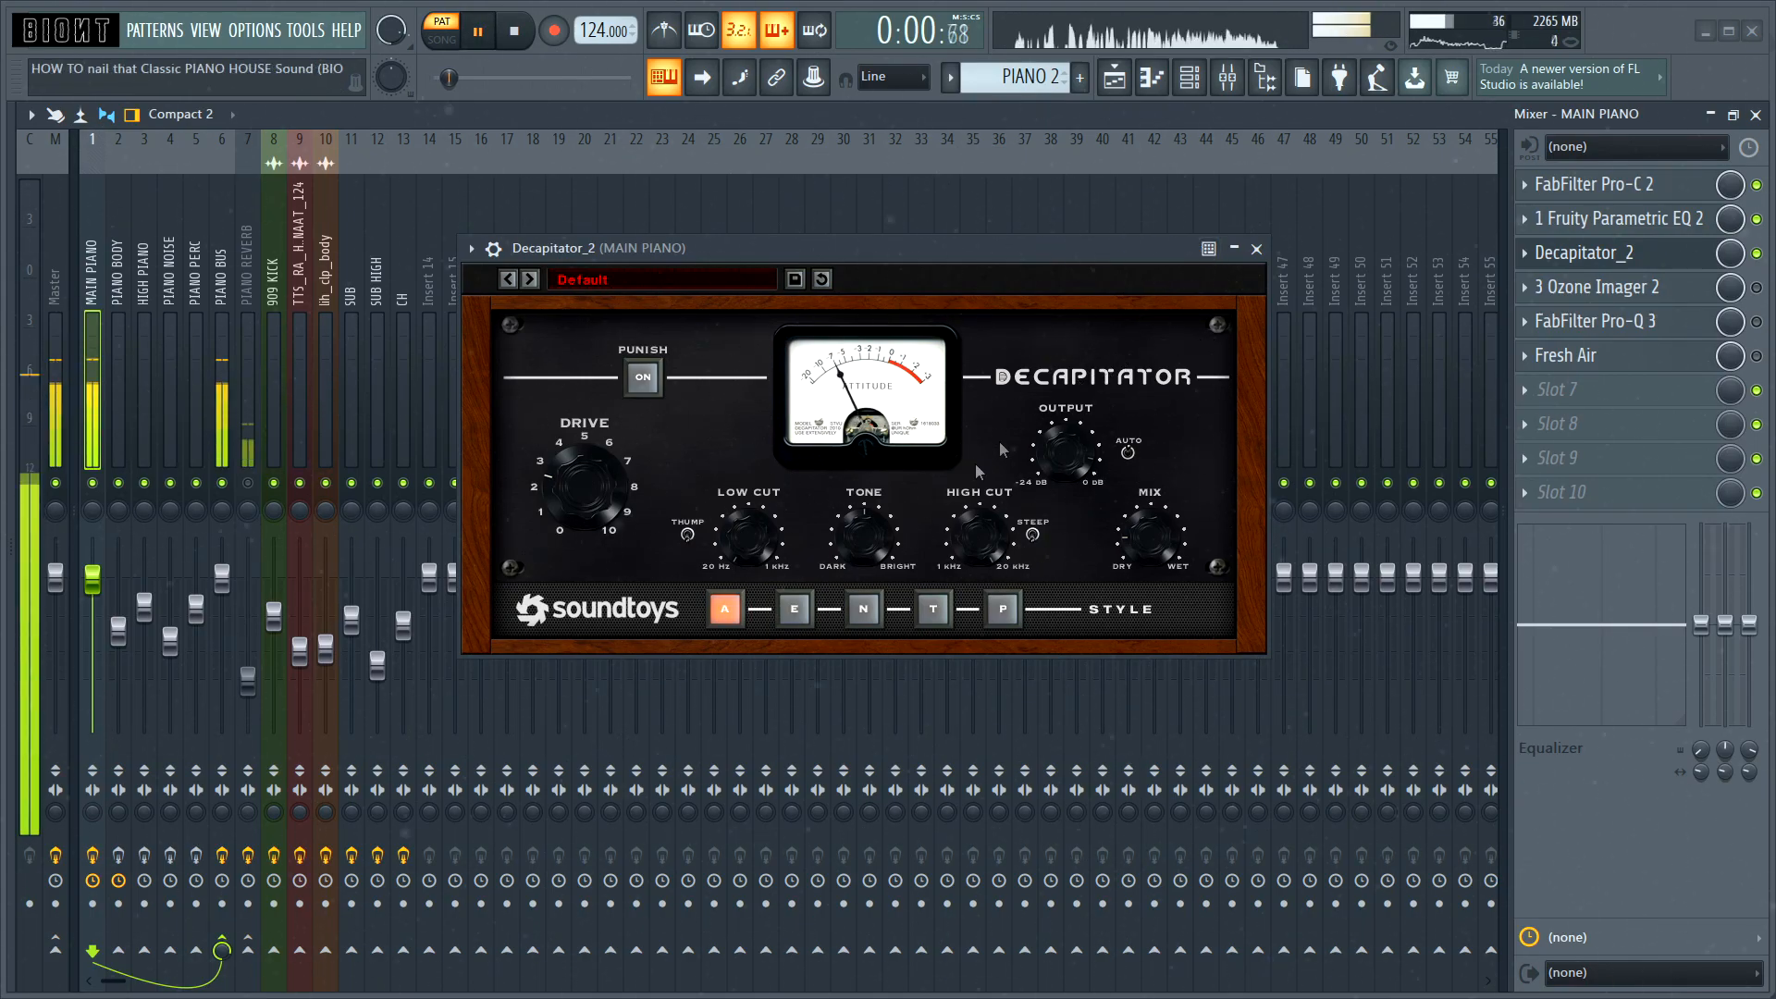
key(space)
Step: Open Ozone Imager 2 on the MAIN PIANO track and audition its stereo widening
click(1598, 287)
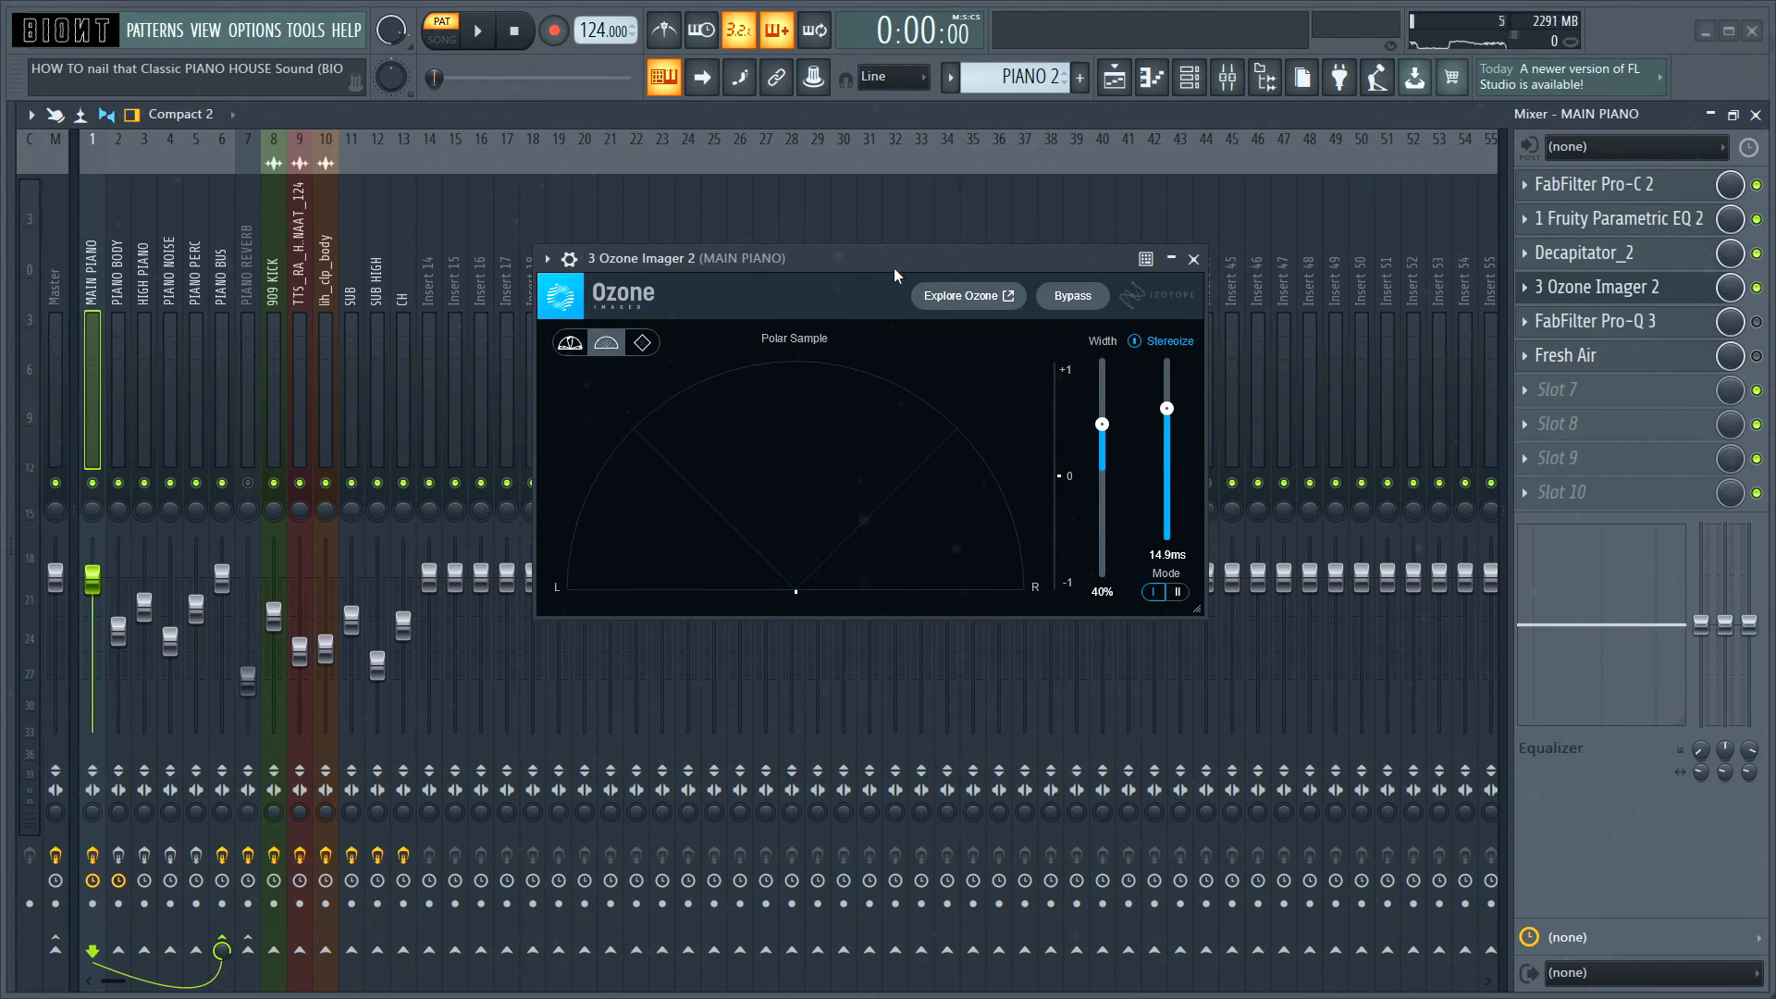
mouse_move(932, 252)
mouse_down()
mouse_move(936, 226)
mouse_move(939, 252)
mouse_up()
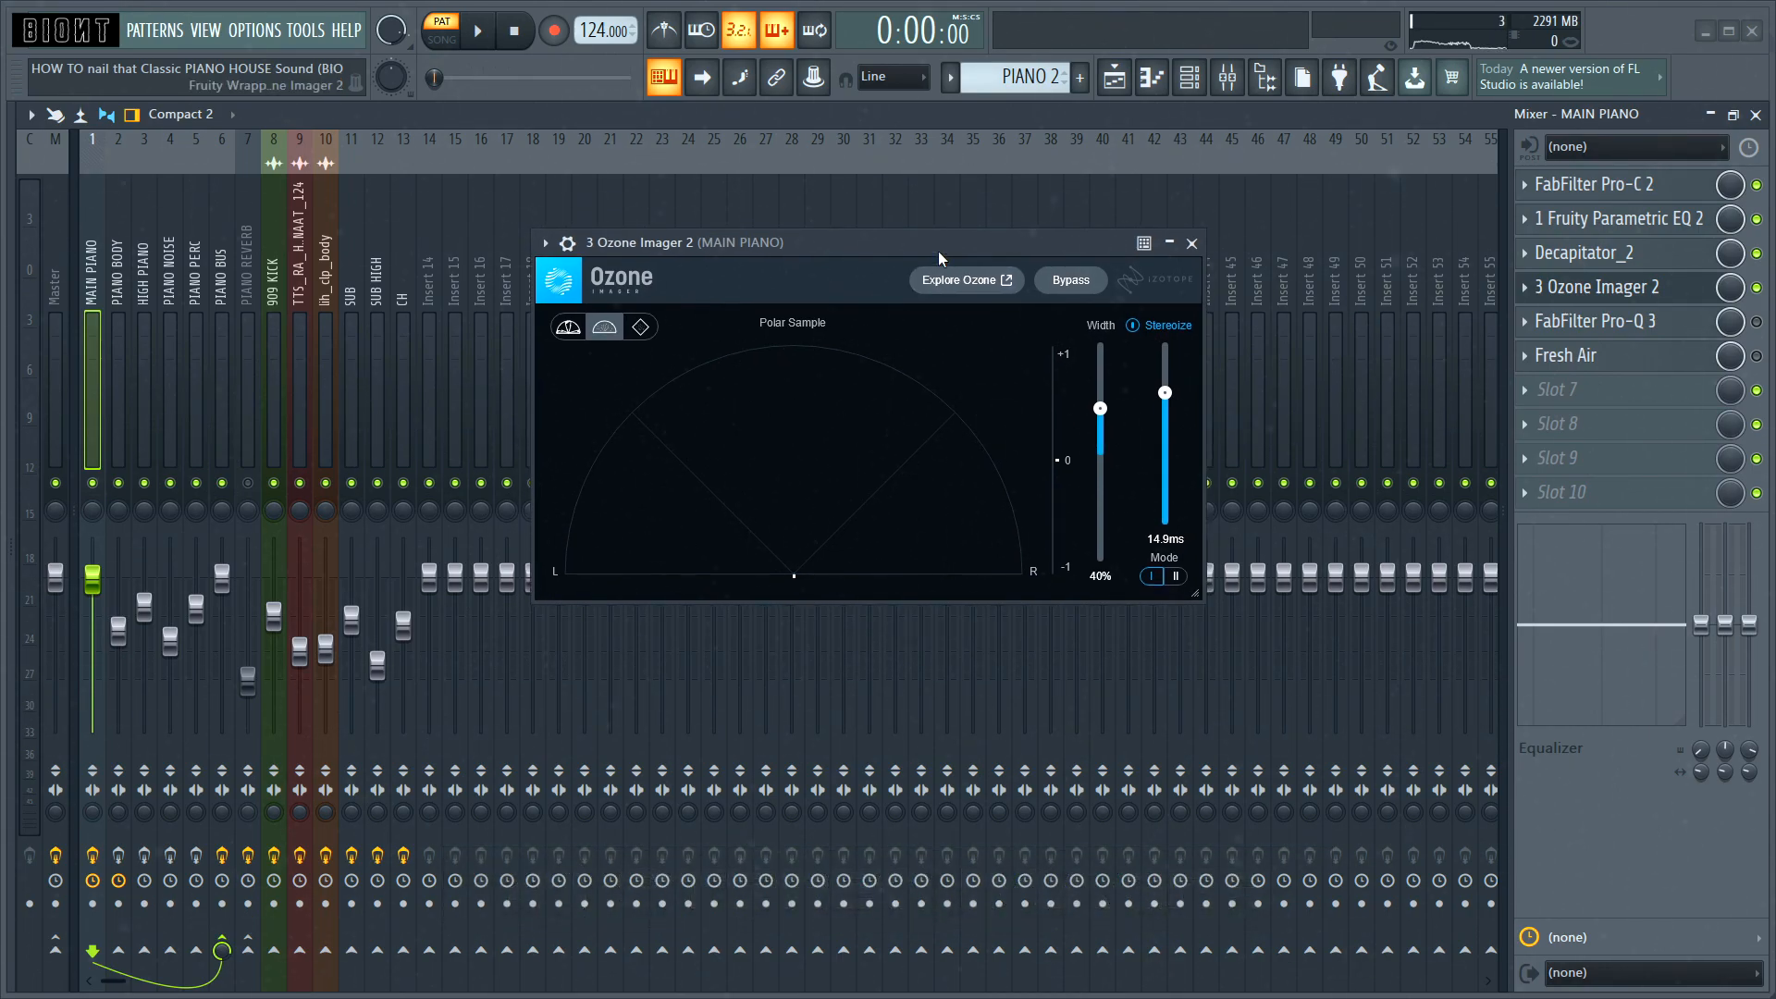
key(space)
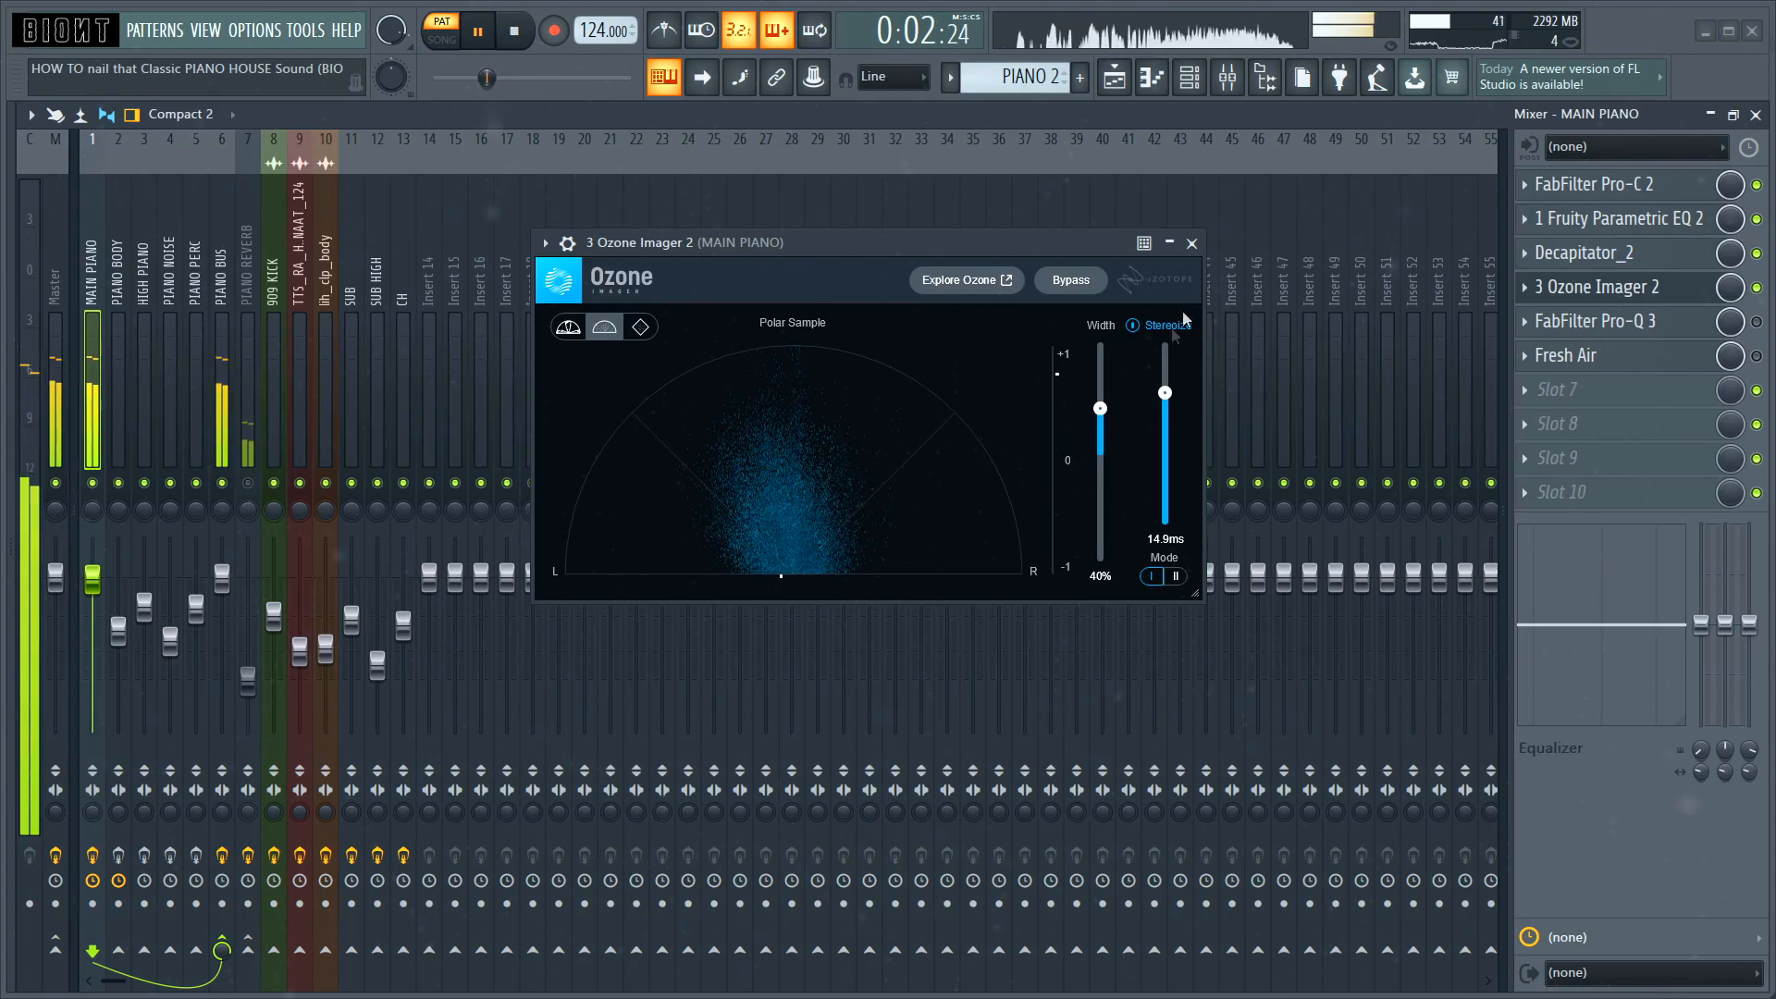
key(space)
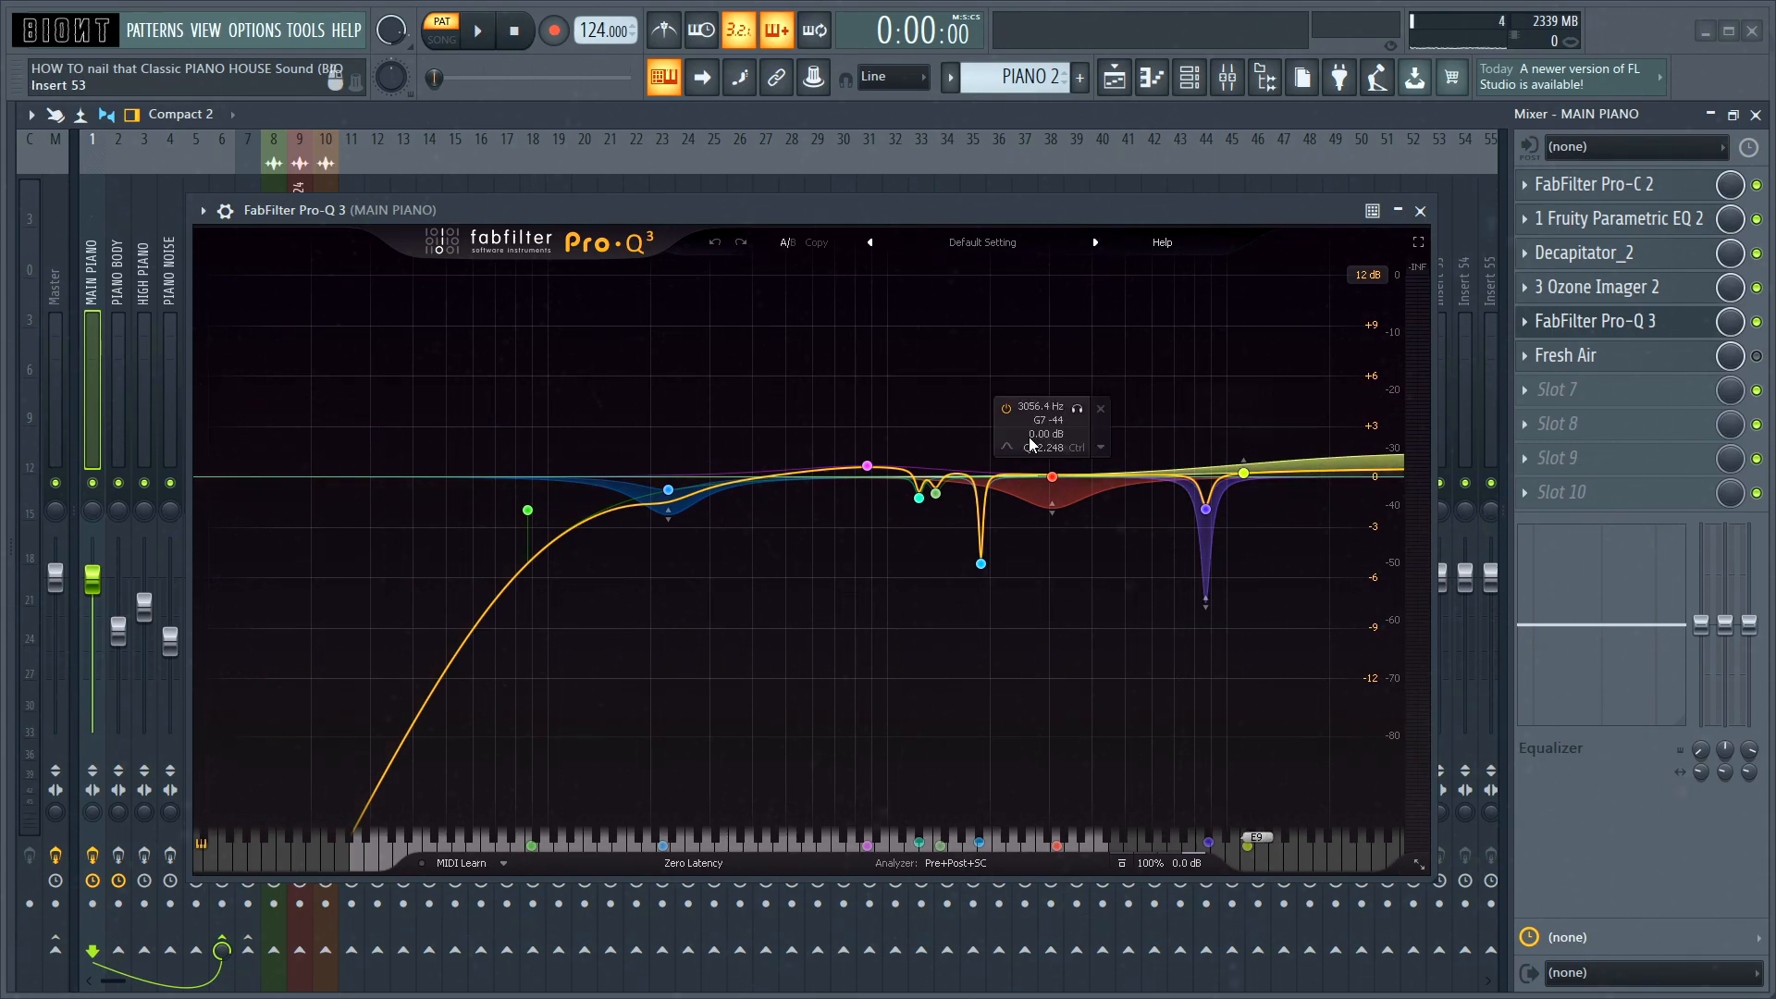
Step: Audition the MAIN PIANO track with FabFilter Pro-Q 3 and with Fresh Air added
drag(949, 204, 951, 187)
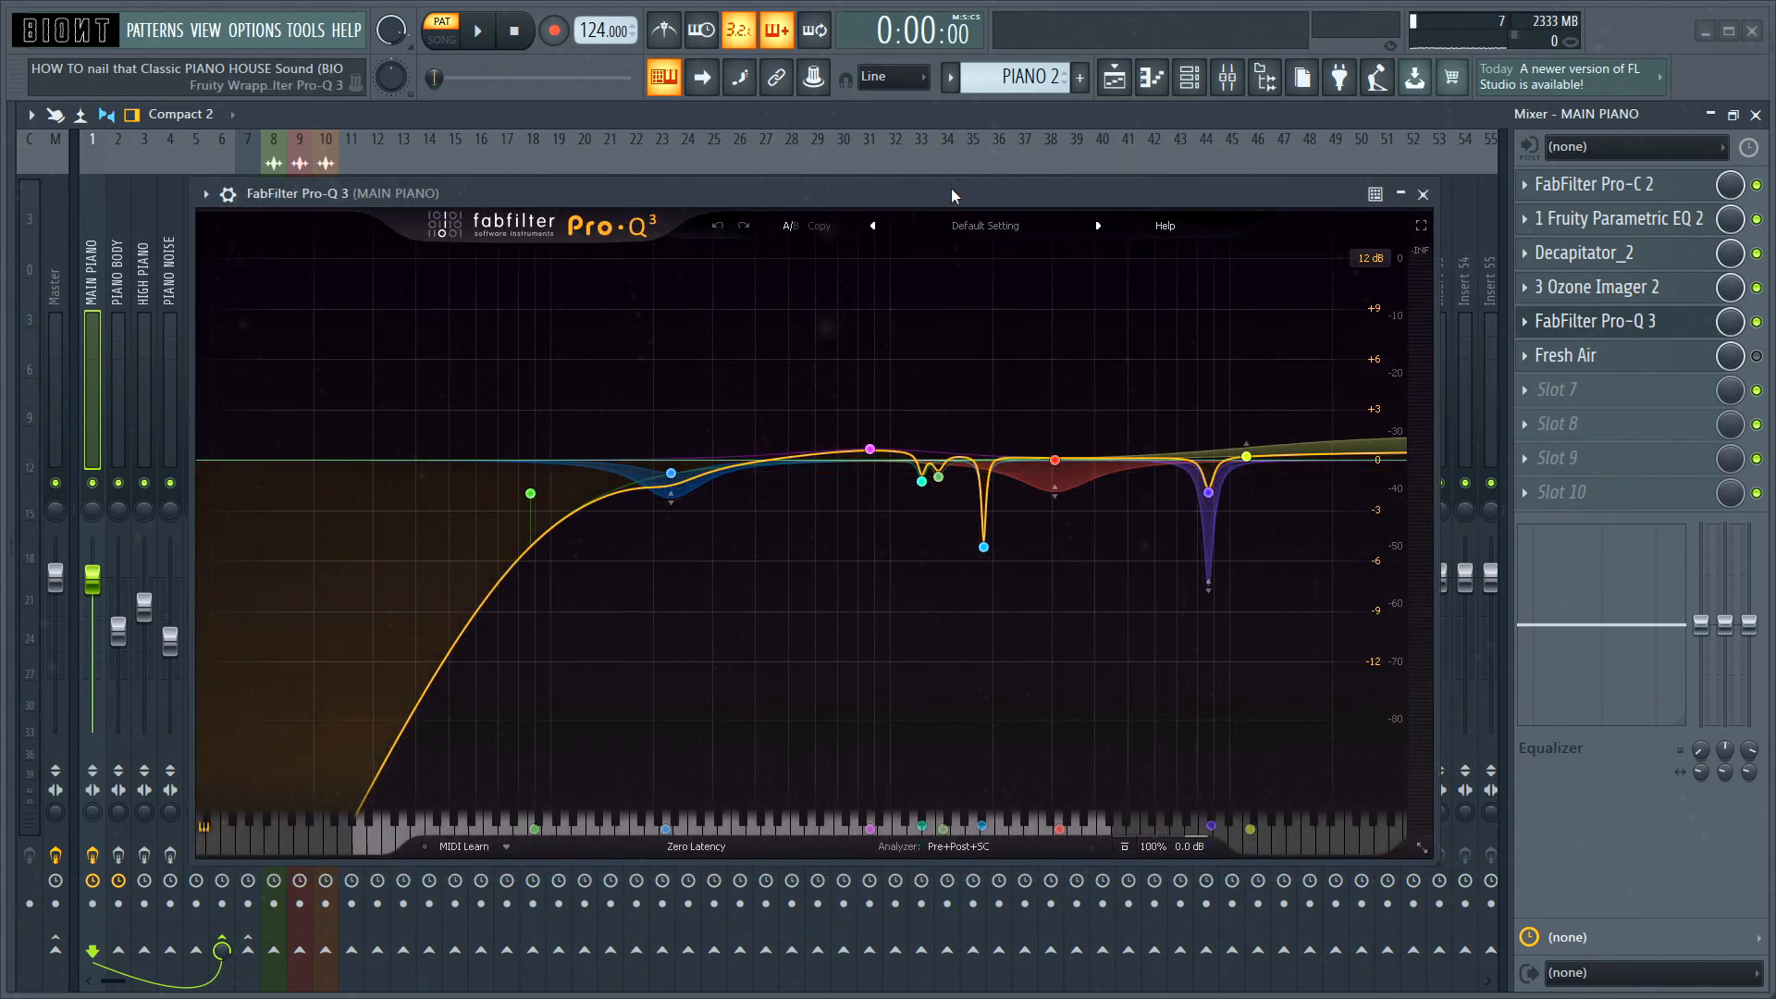
key(space)
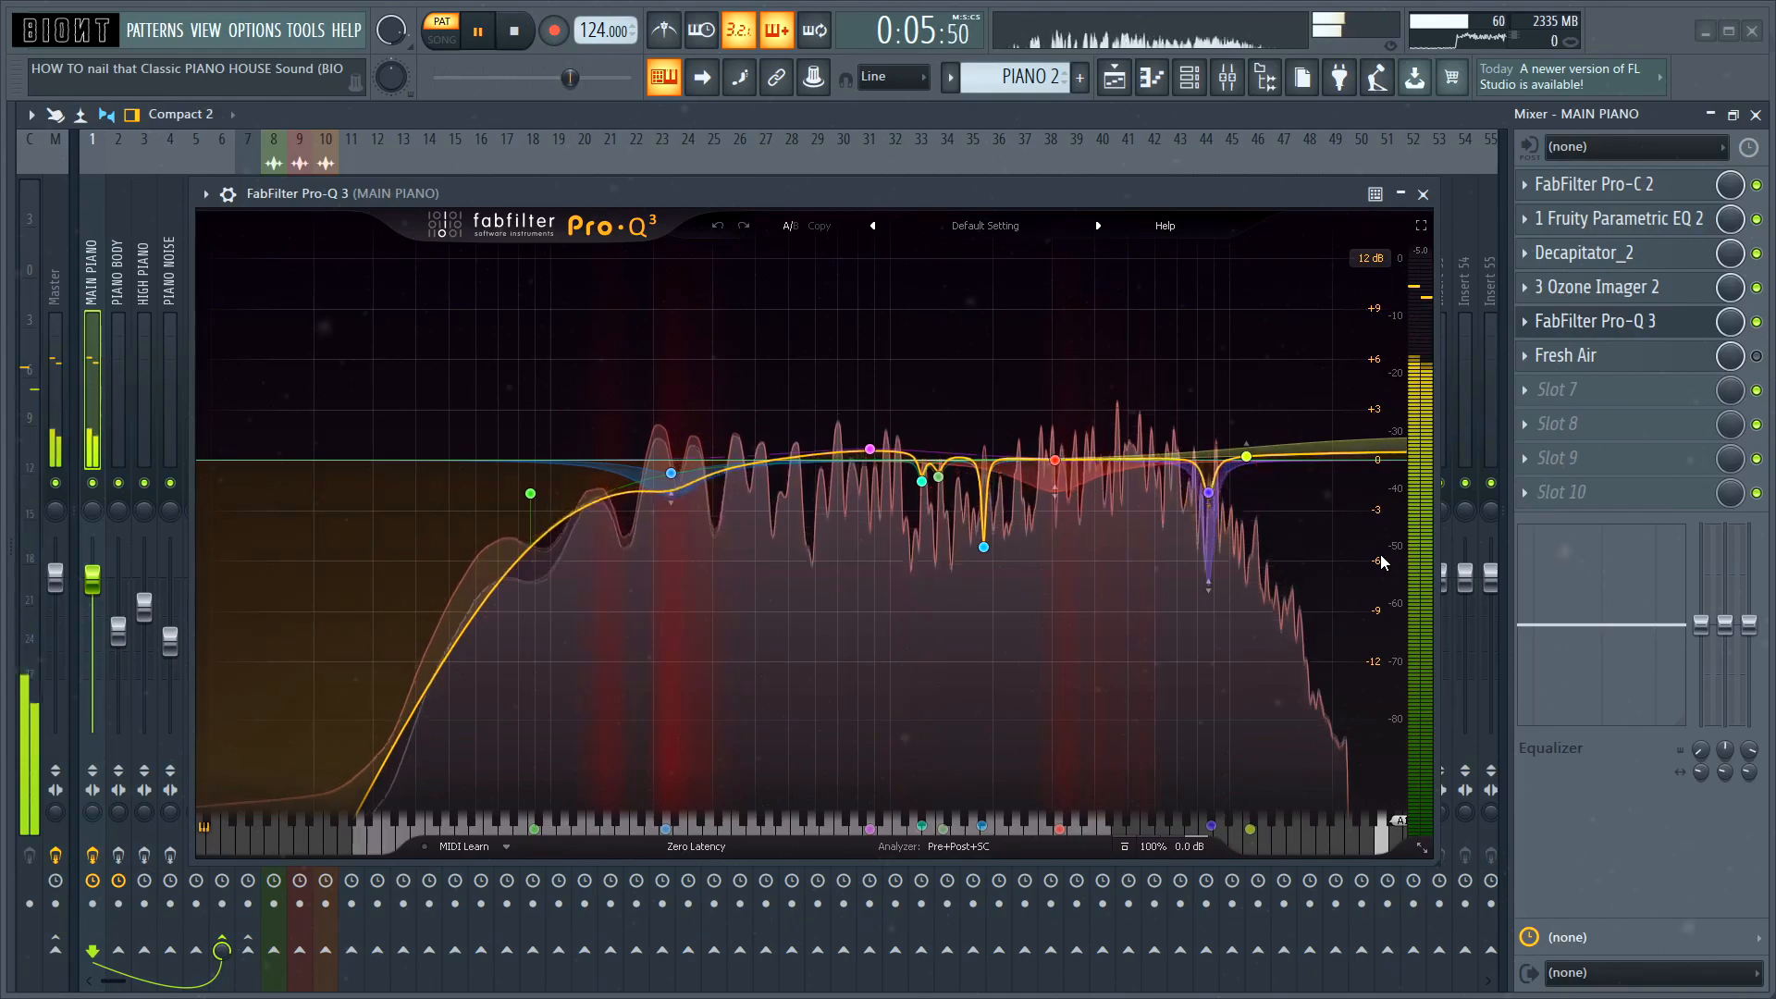
key(space)
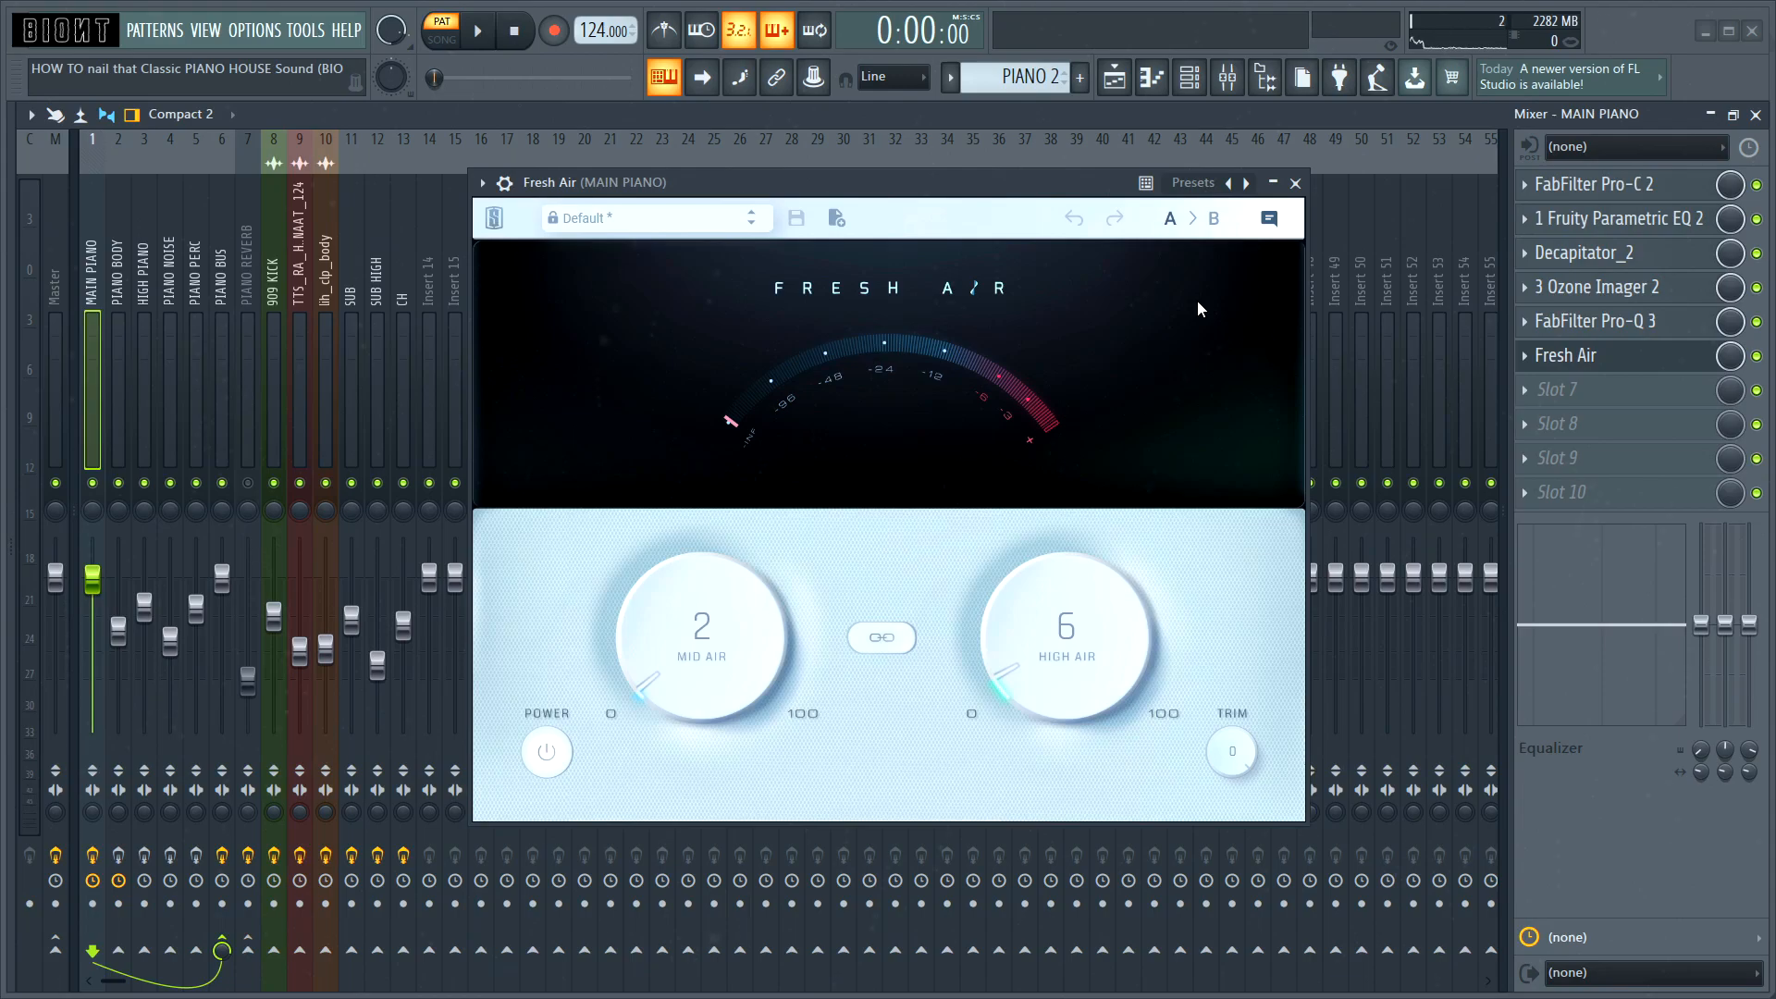
key(space)
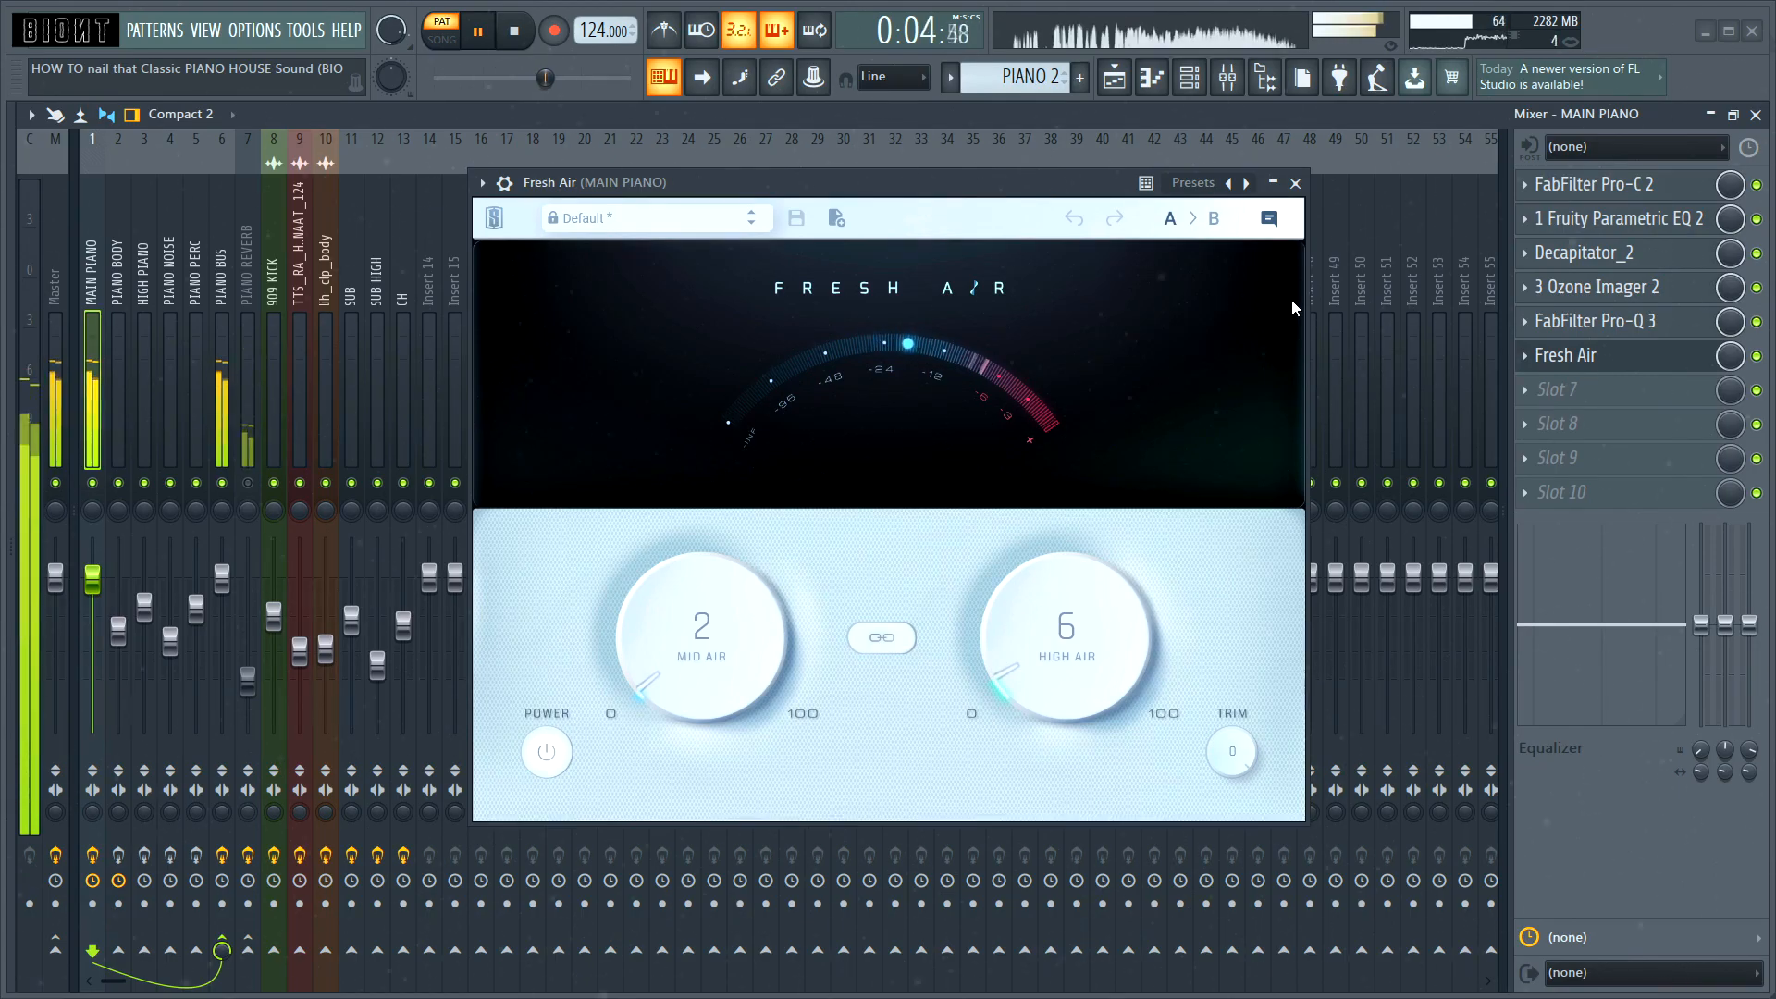
key(space)
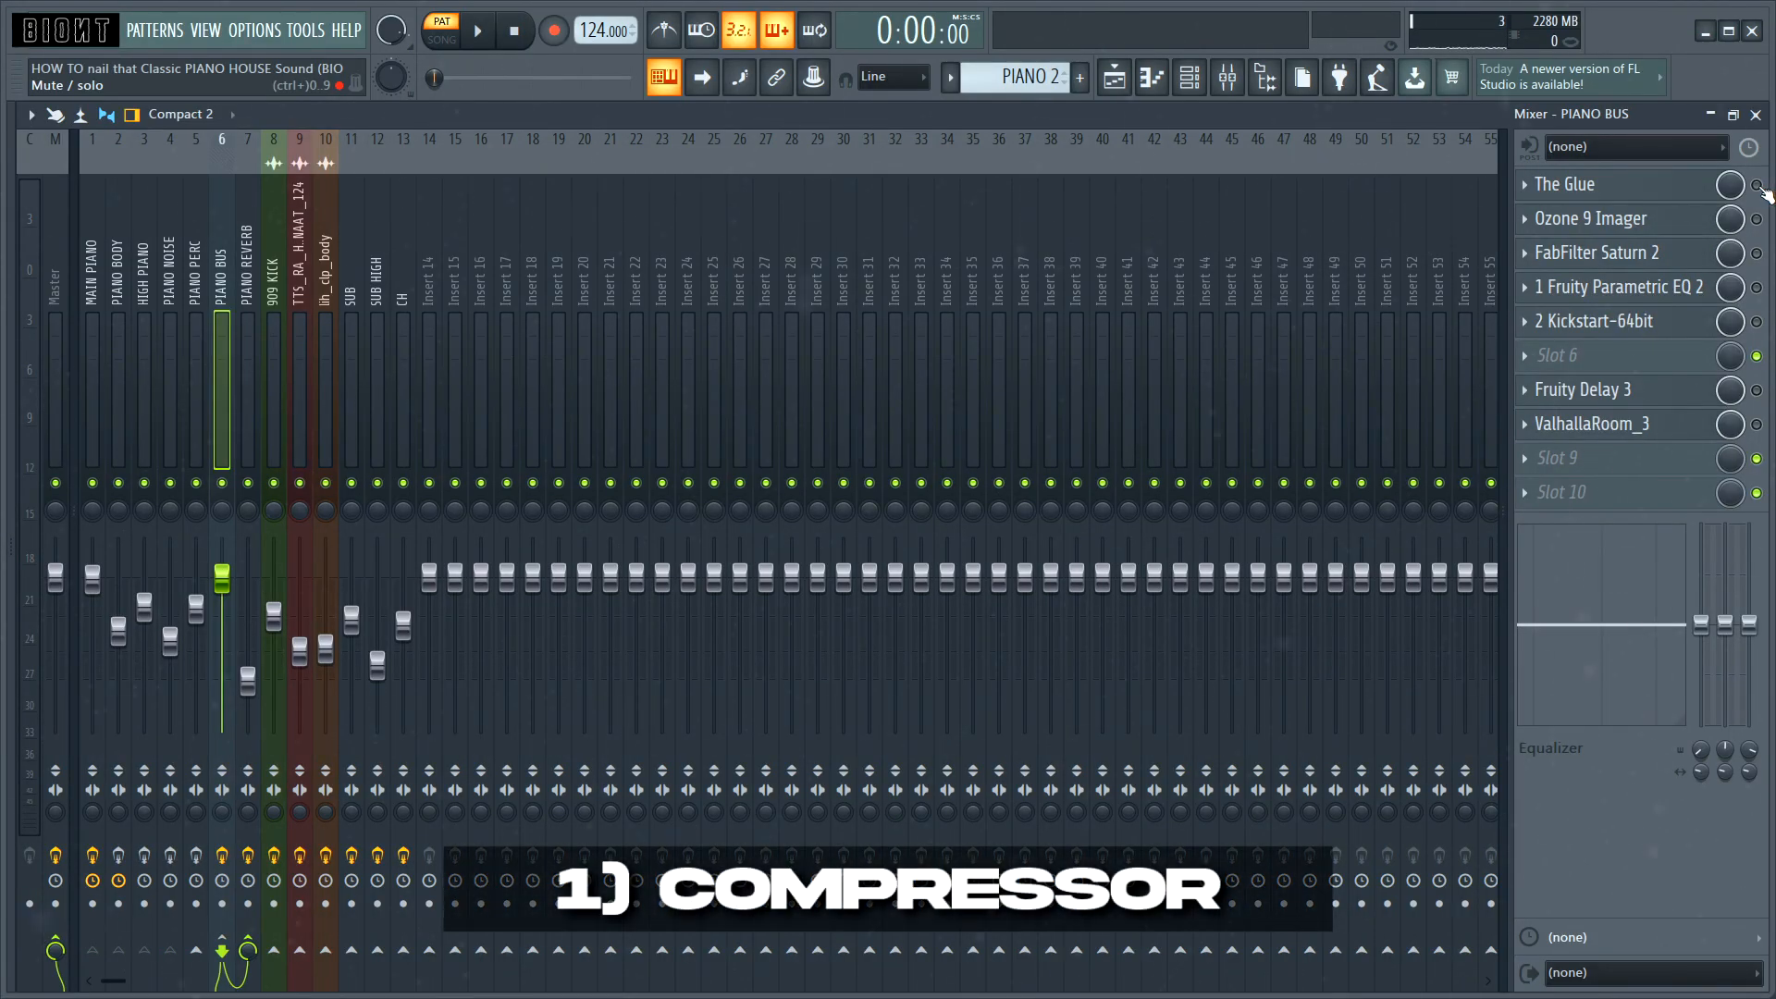
Step: Open The Glue compressor on the PIANO BUS track and play the pattern through it
click(1573, 184)
key(space)
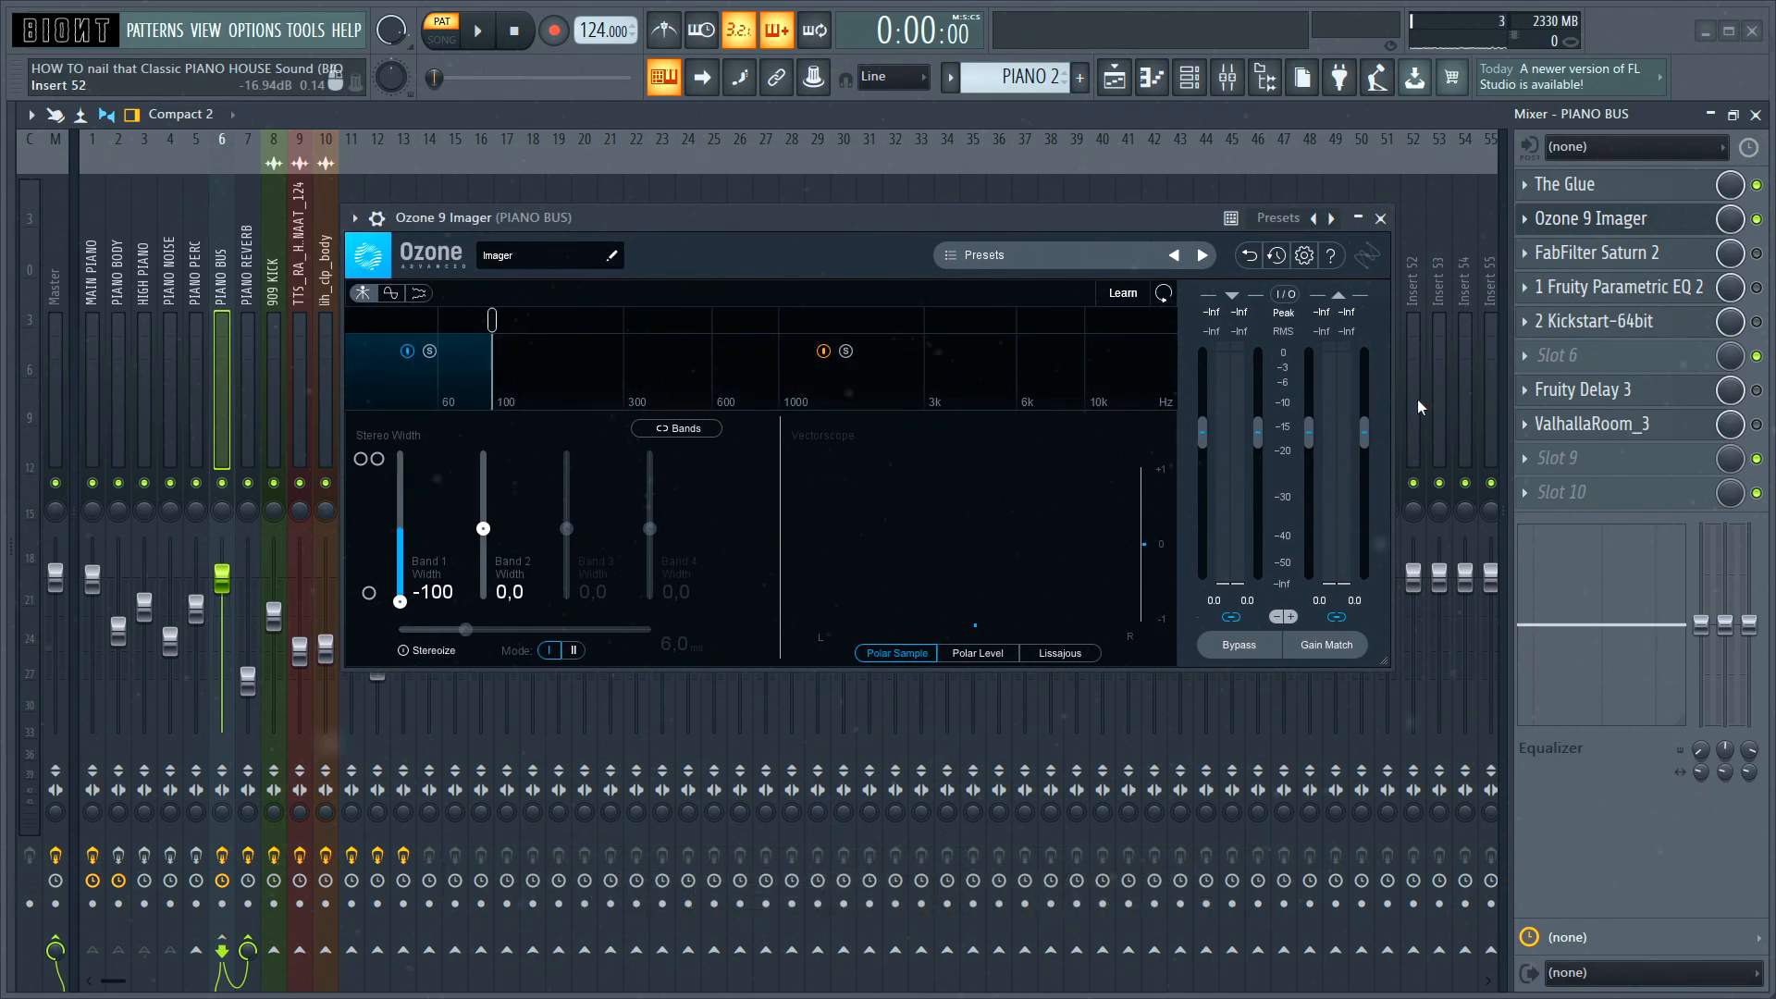
Step: Audition the PIANO BUS track through Ozone 9 Imager and through FabFilter Saturn 2's Warm Tape saturation
key(space)
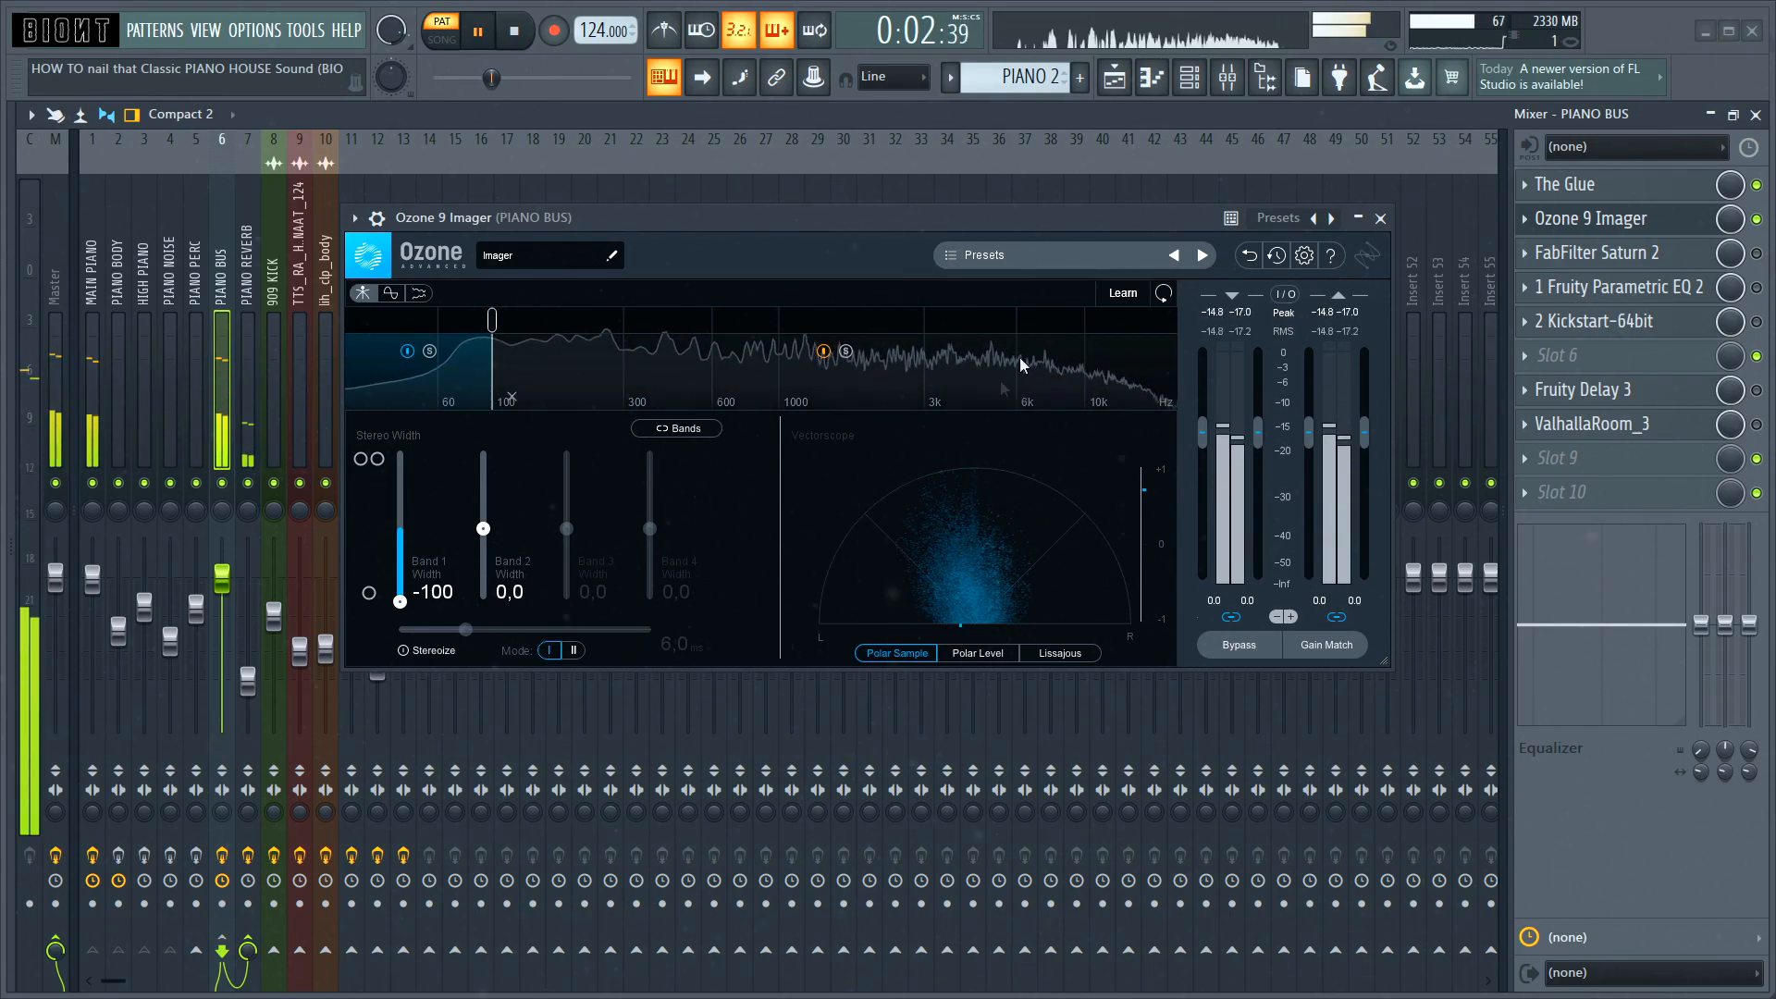
key(space)
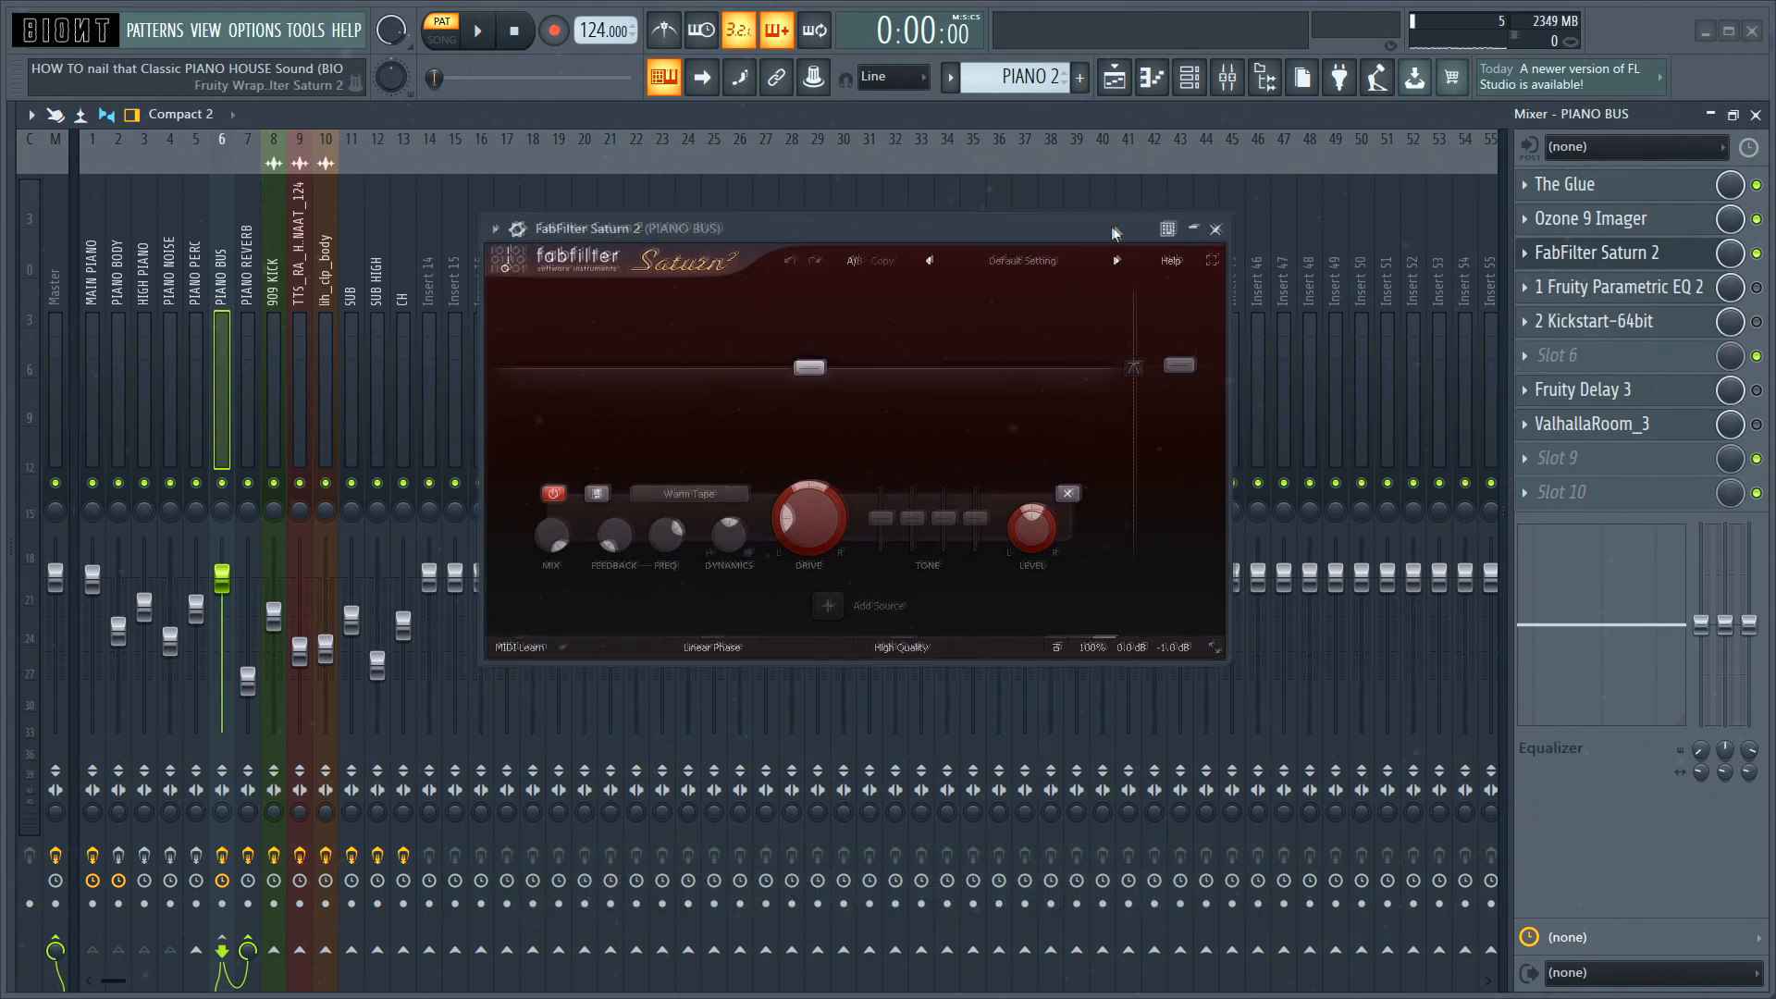
key(space)
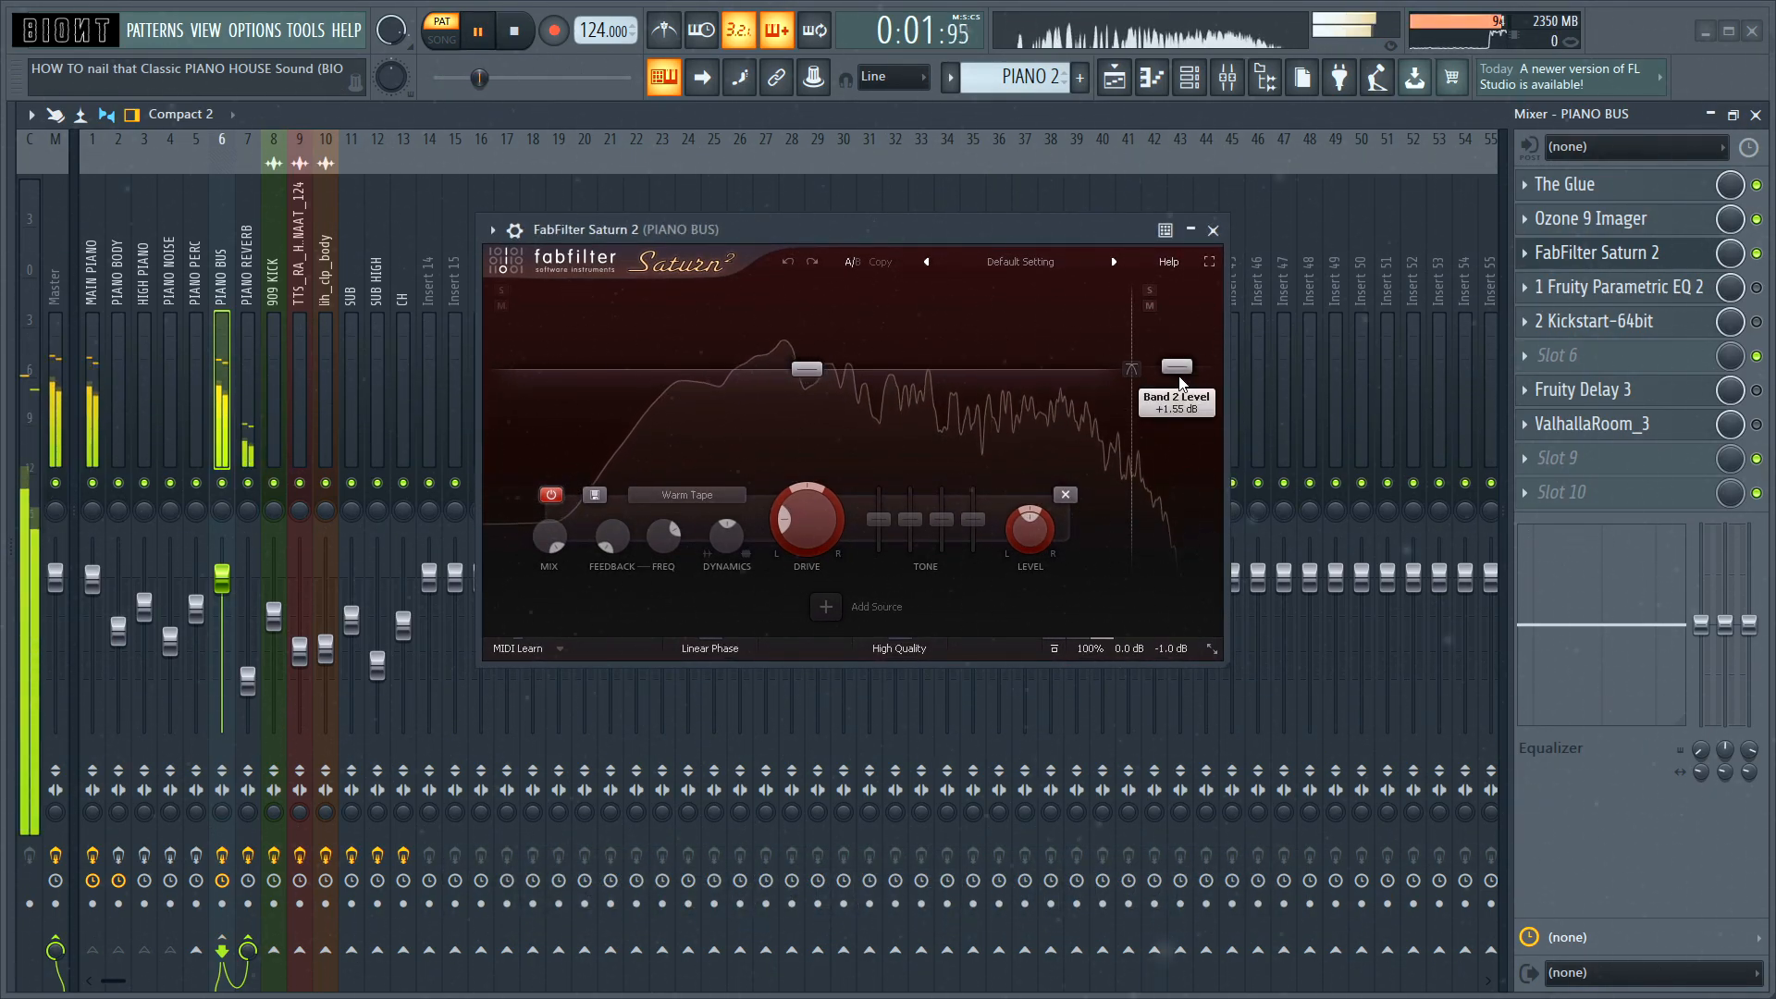
key(space)
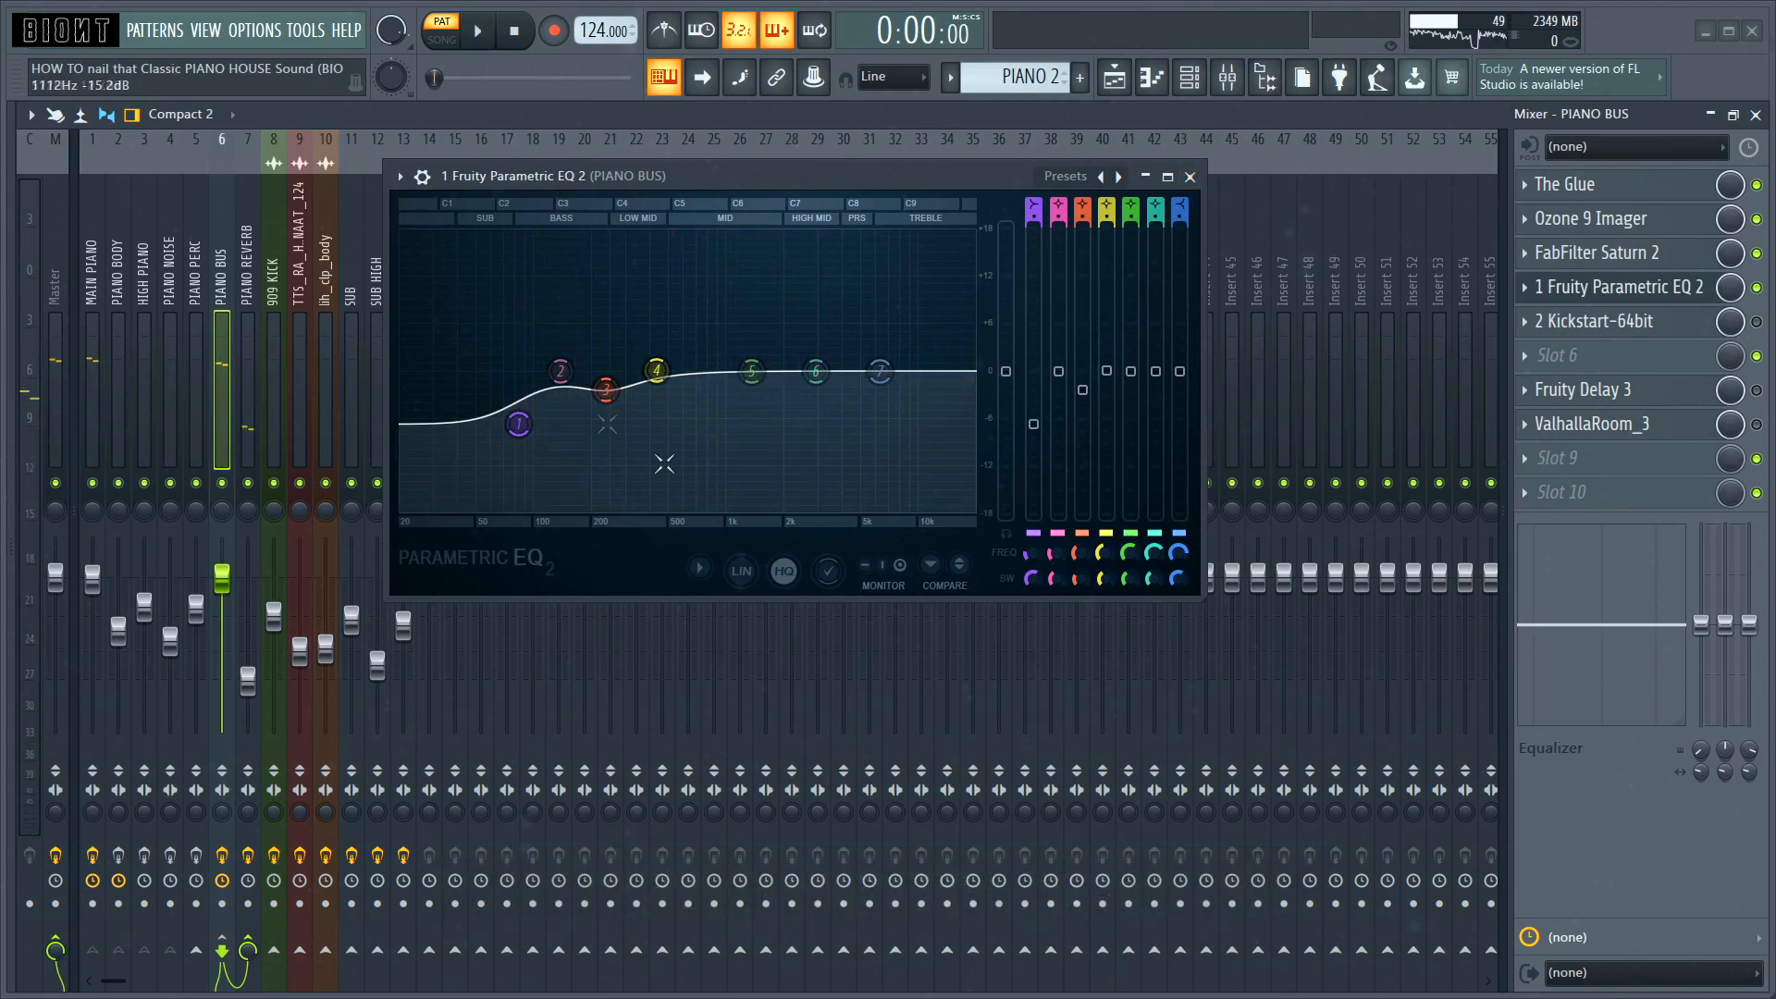
Step: Review Fruity Parametric EQ 2 on the PIANO BUS track and audition its Kickstart sidechain, closing both plugin windows
click(1192, 177)
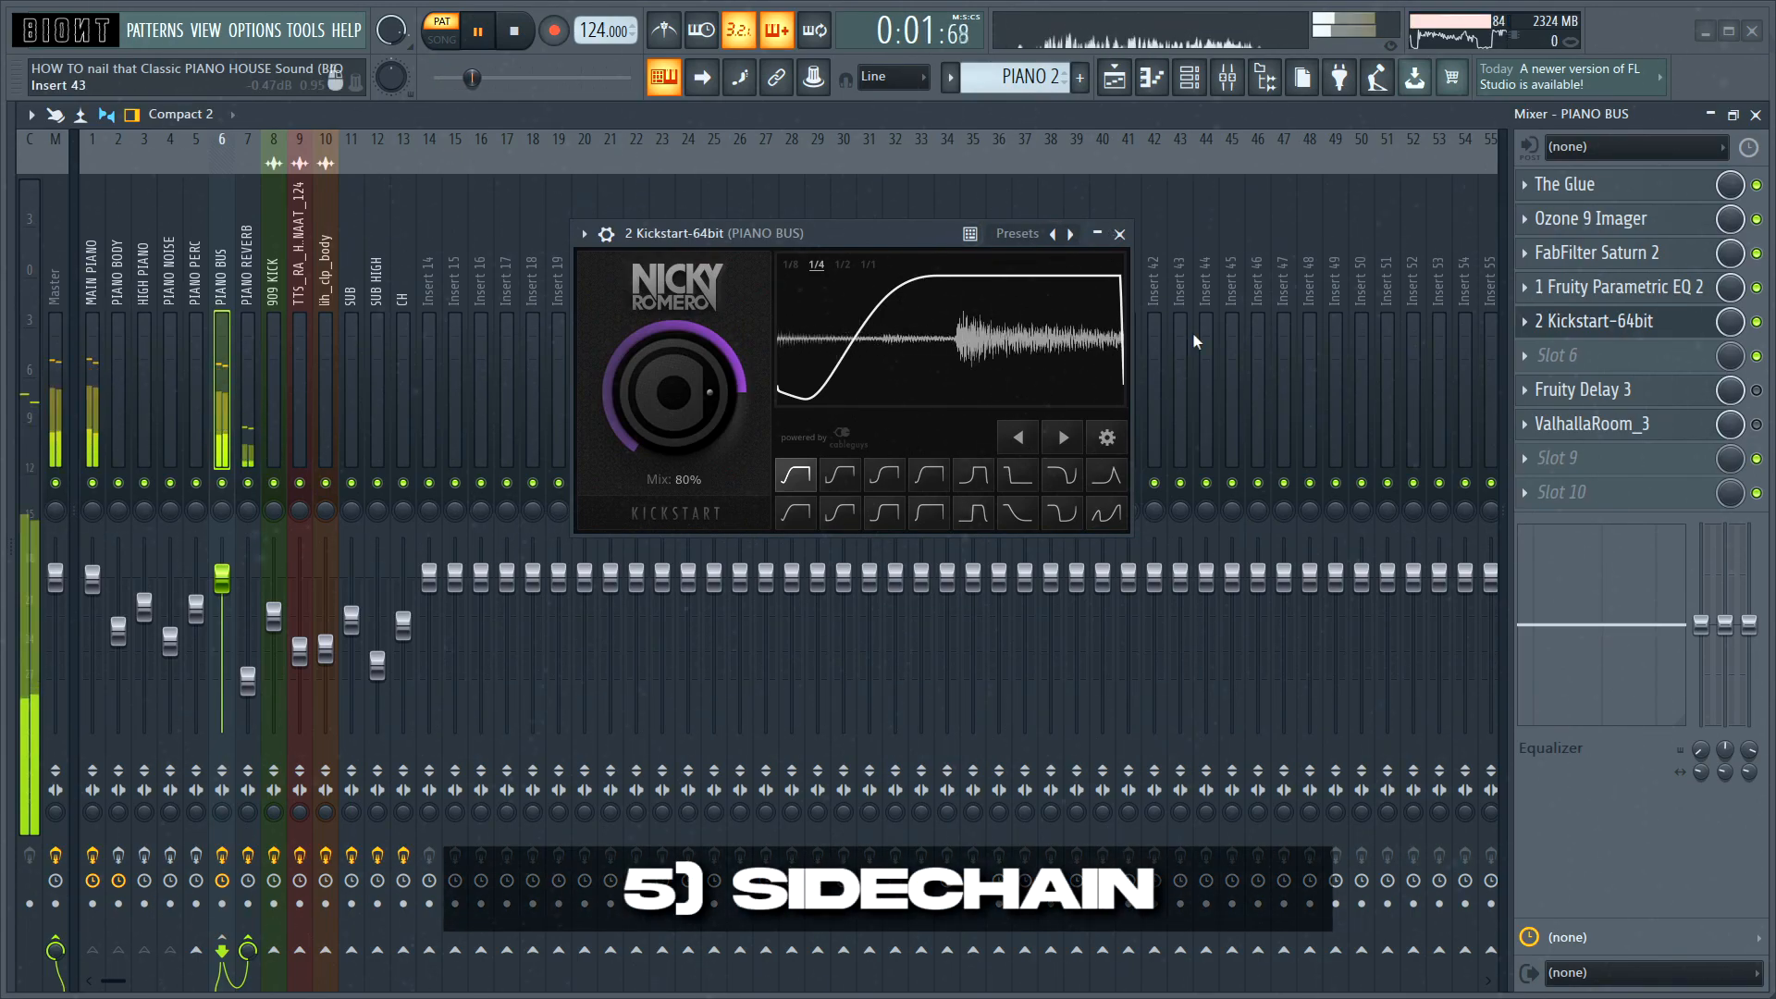
key(space)
click(1119, 234)
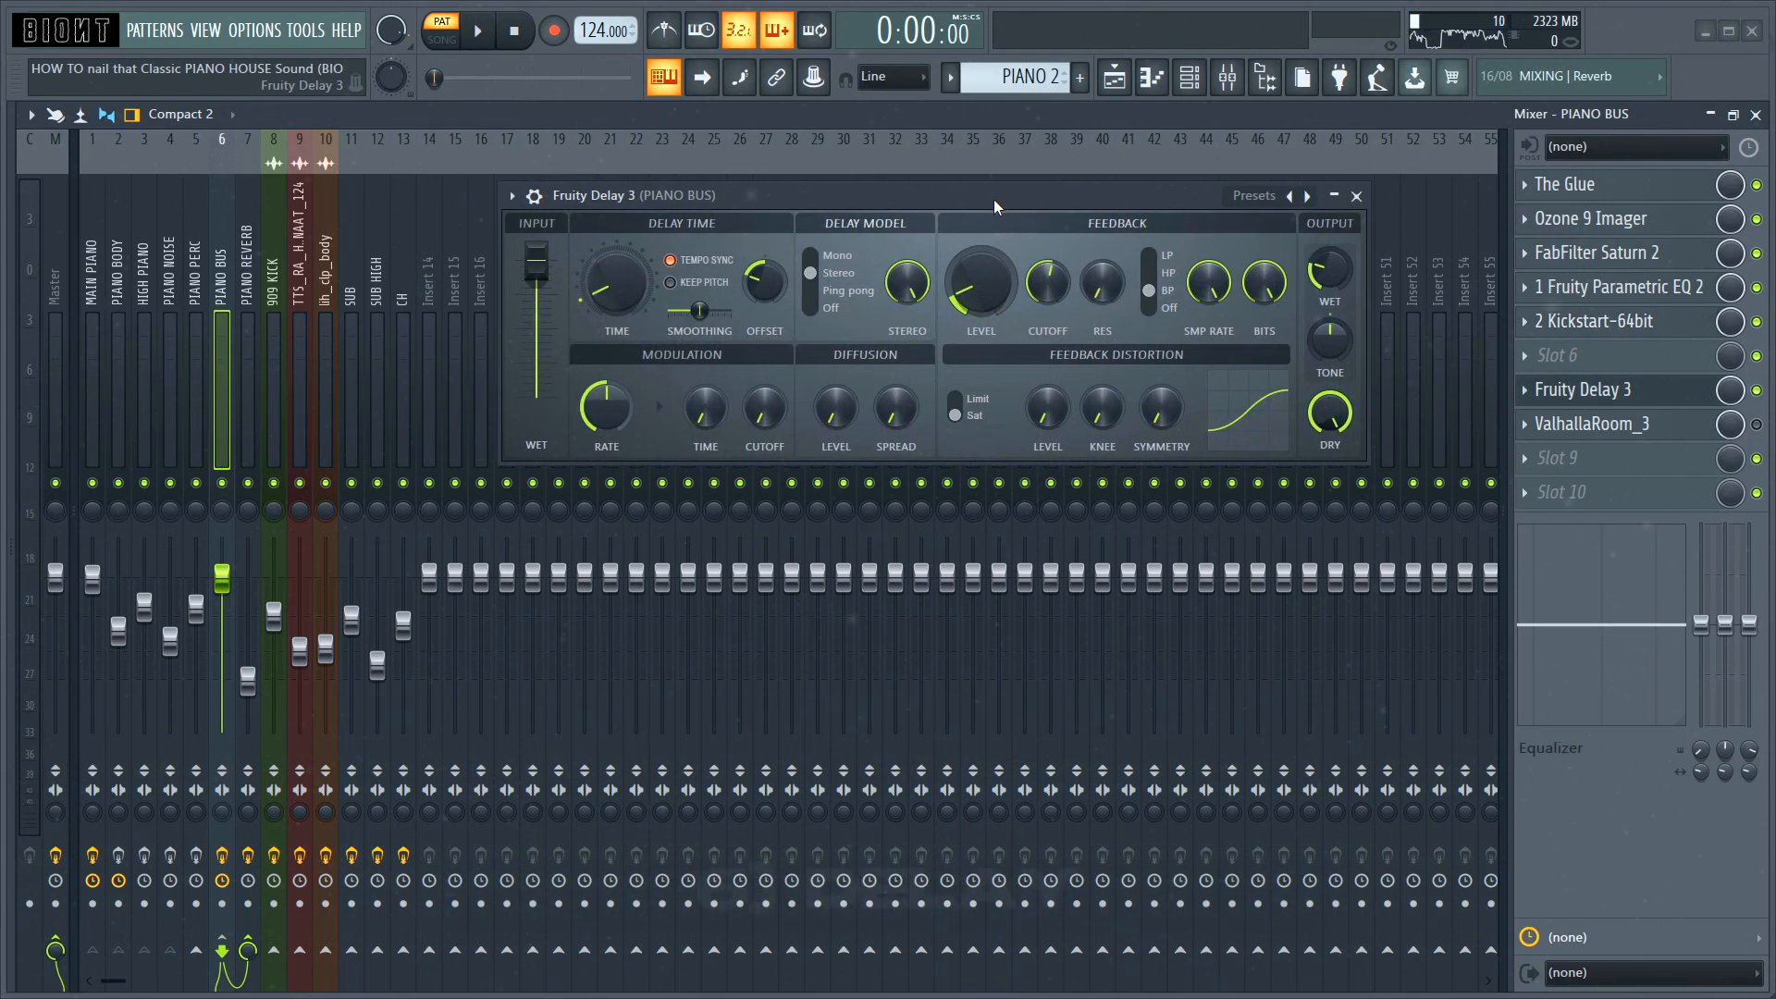
Step: Audition Fruity Delay 3 on the PIANO BUS track and inspect its ValhallaRoom Large Room reverb settings
key(space)
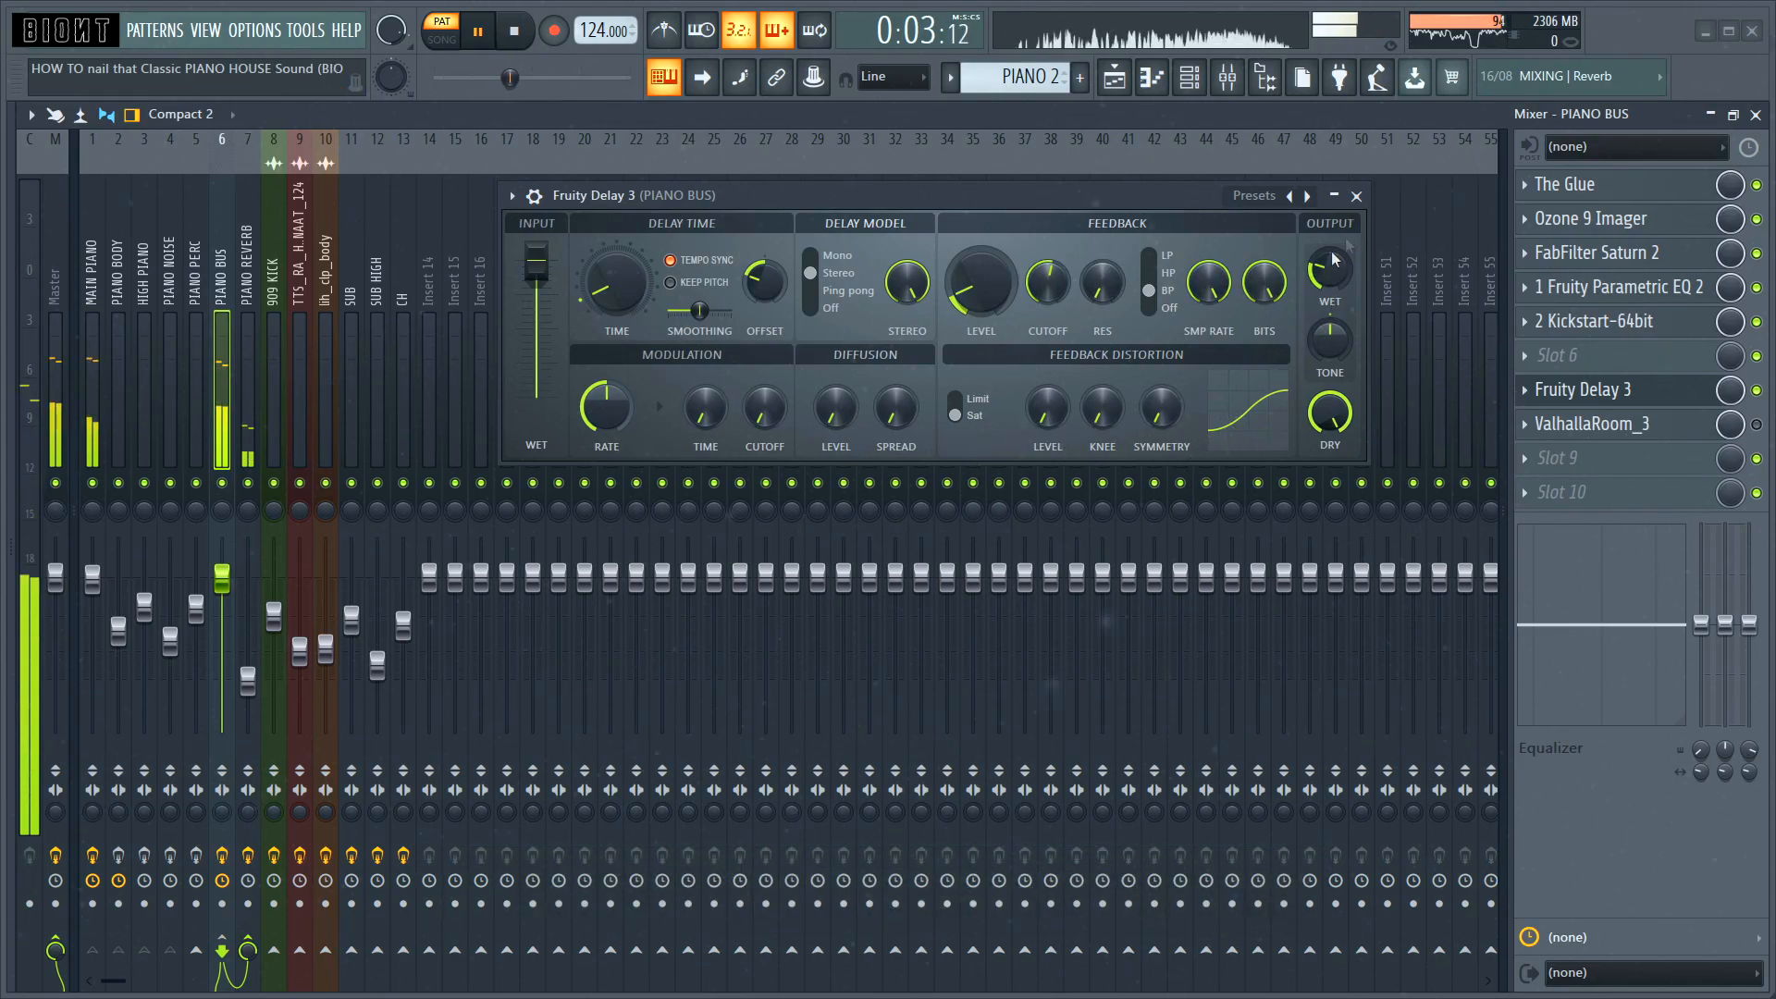
key(space)
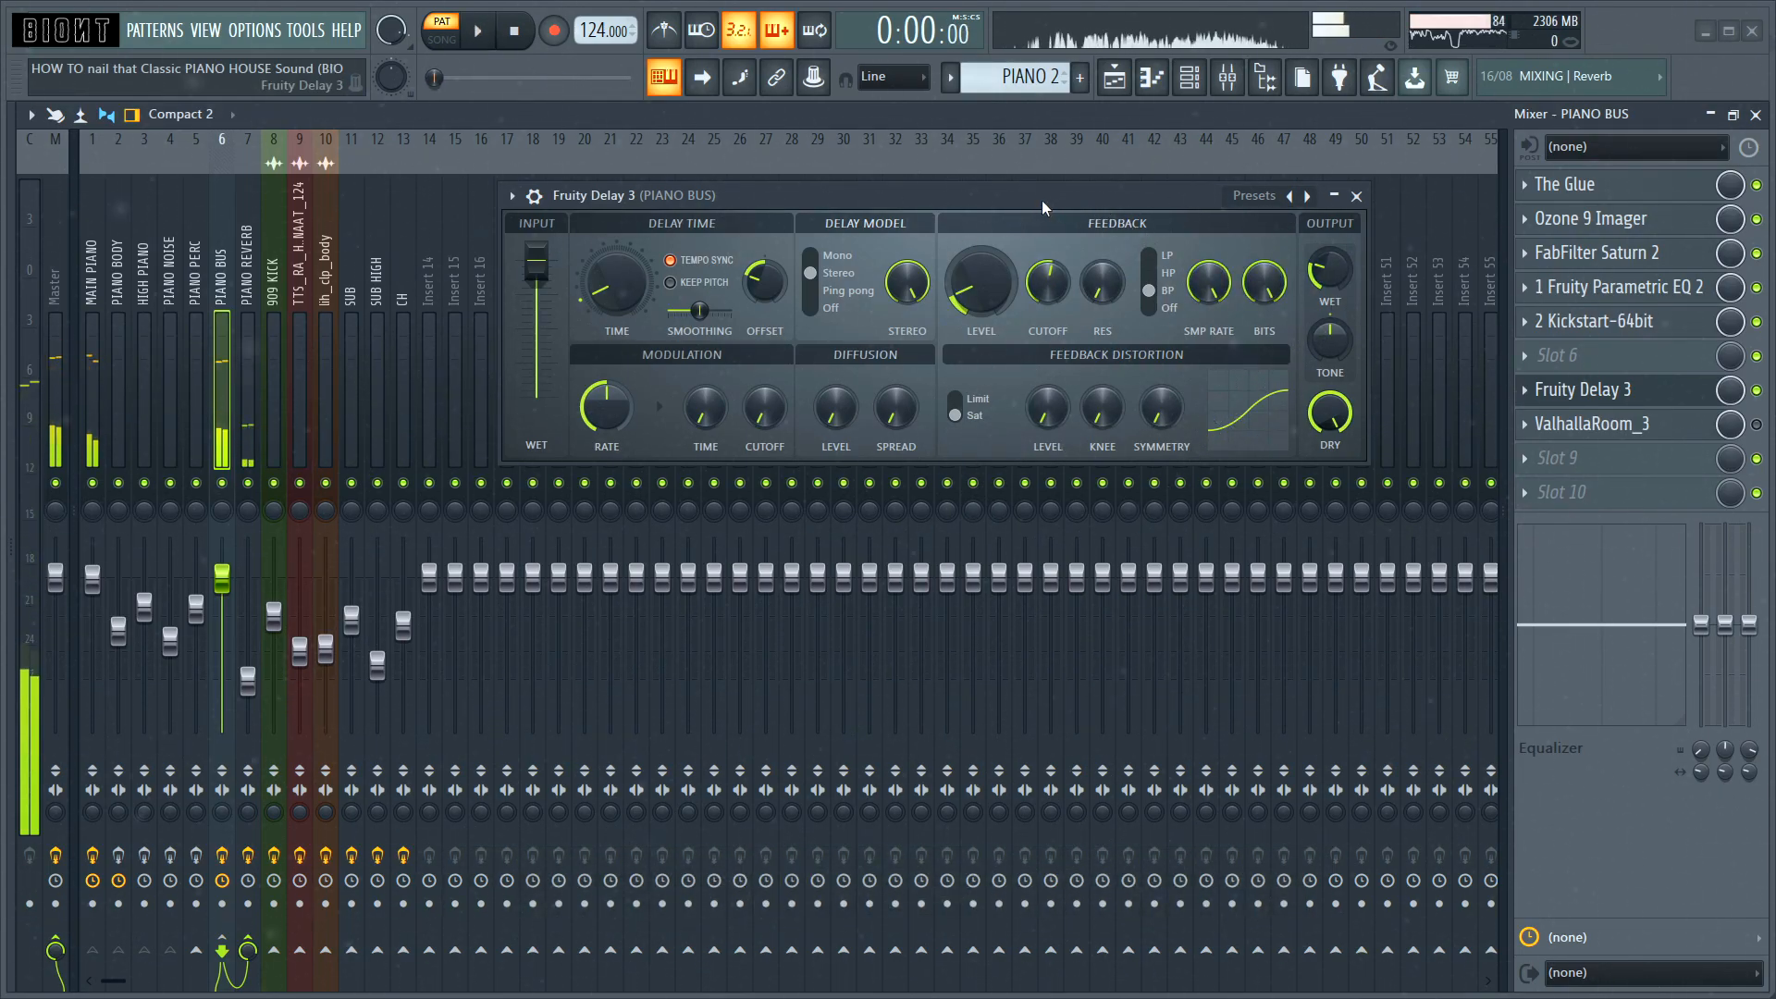
drag(1042, 200, 809, 222)
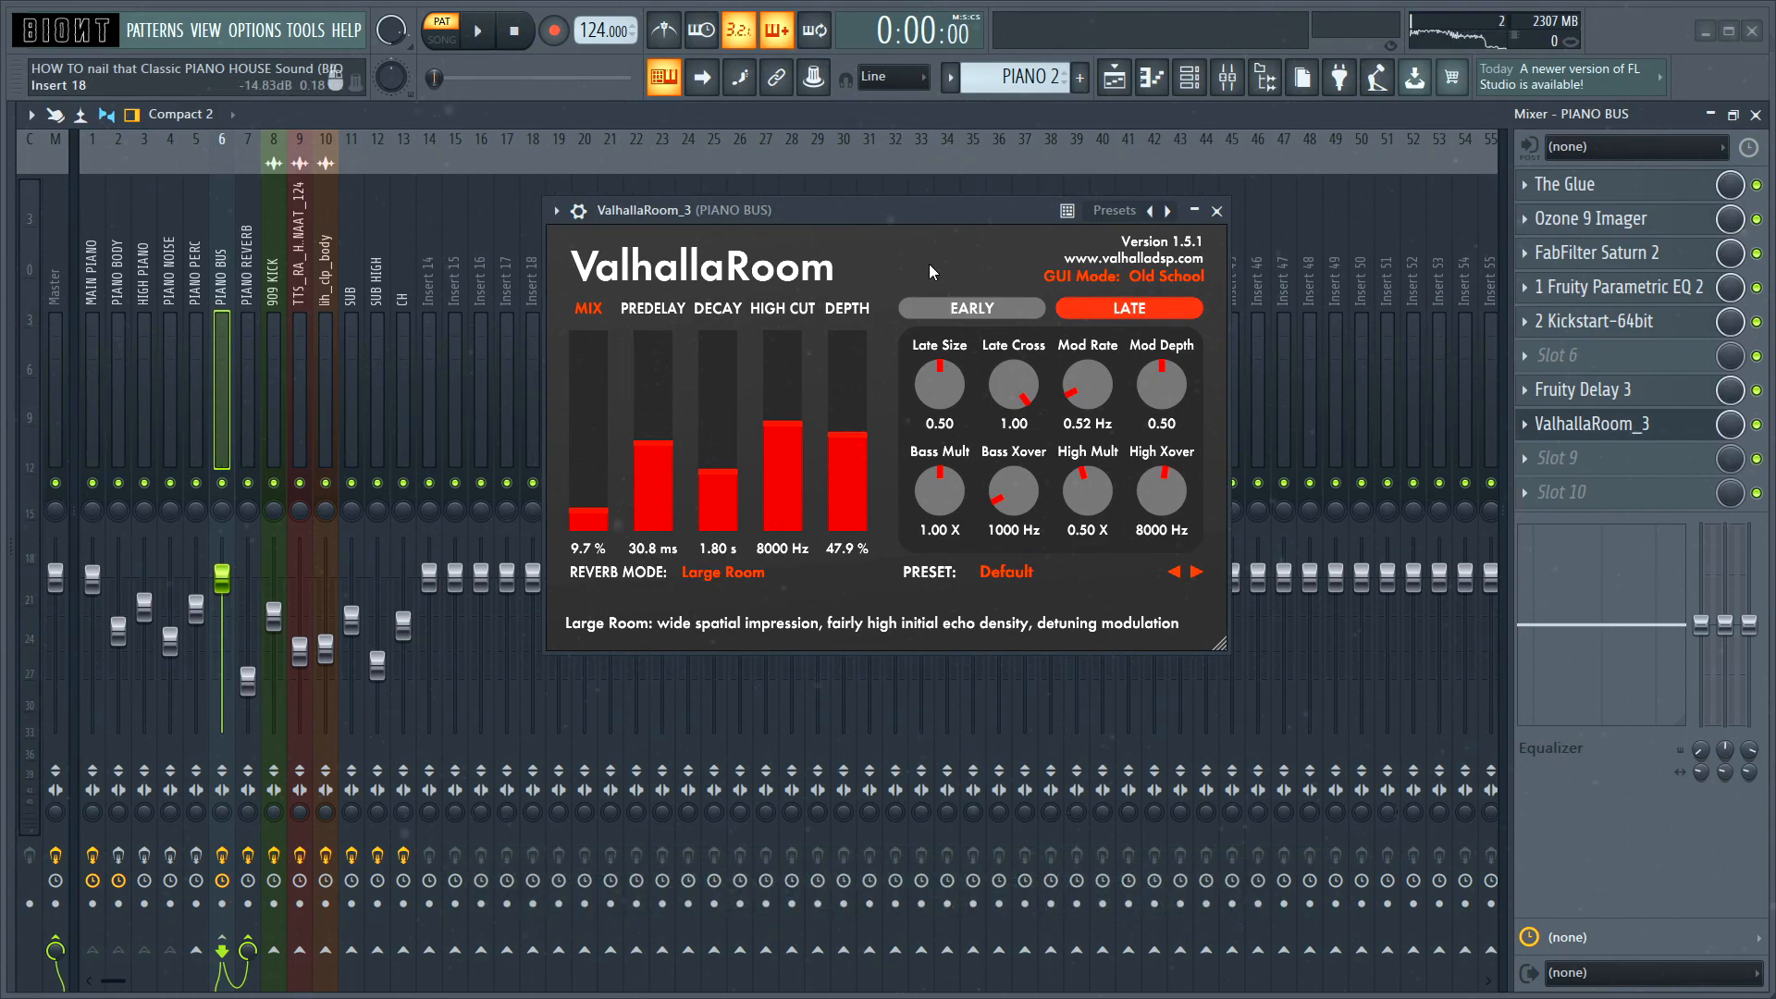
drag(903, 206, 885, 227)
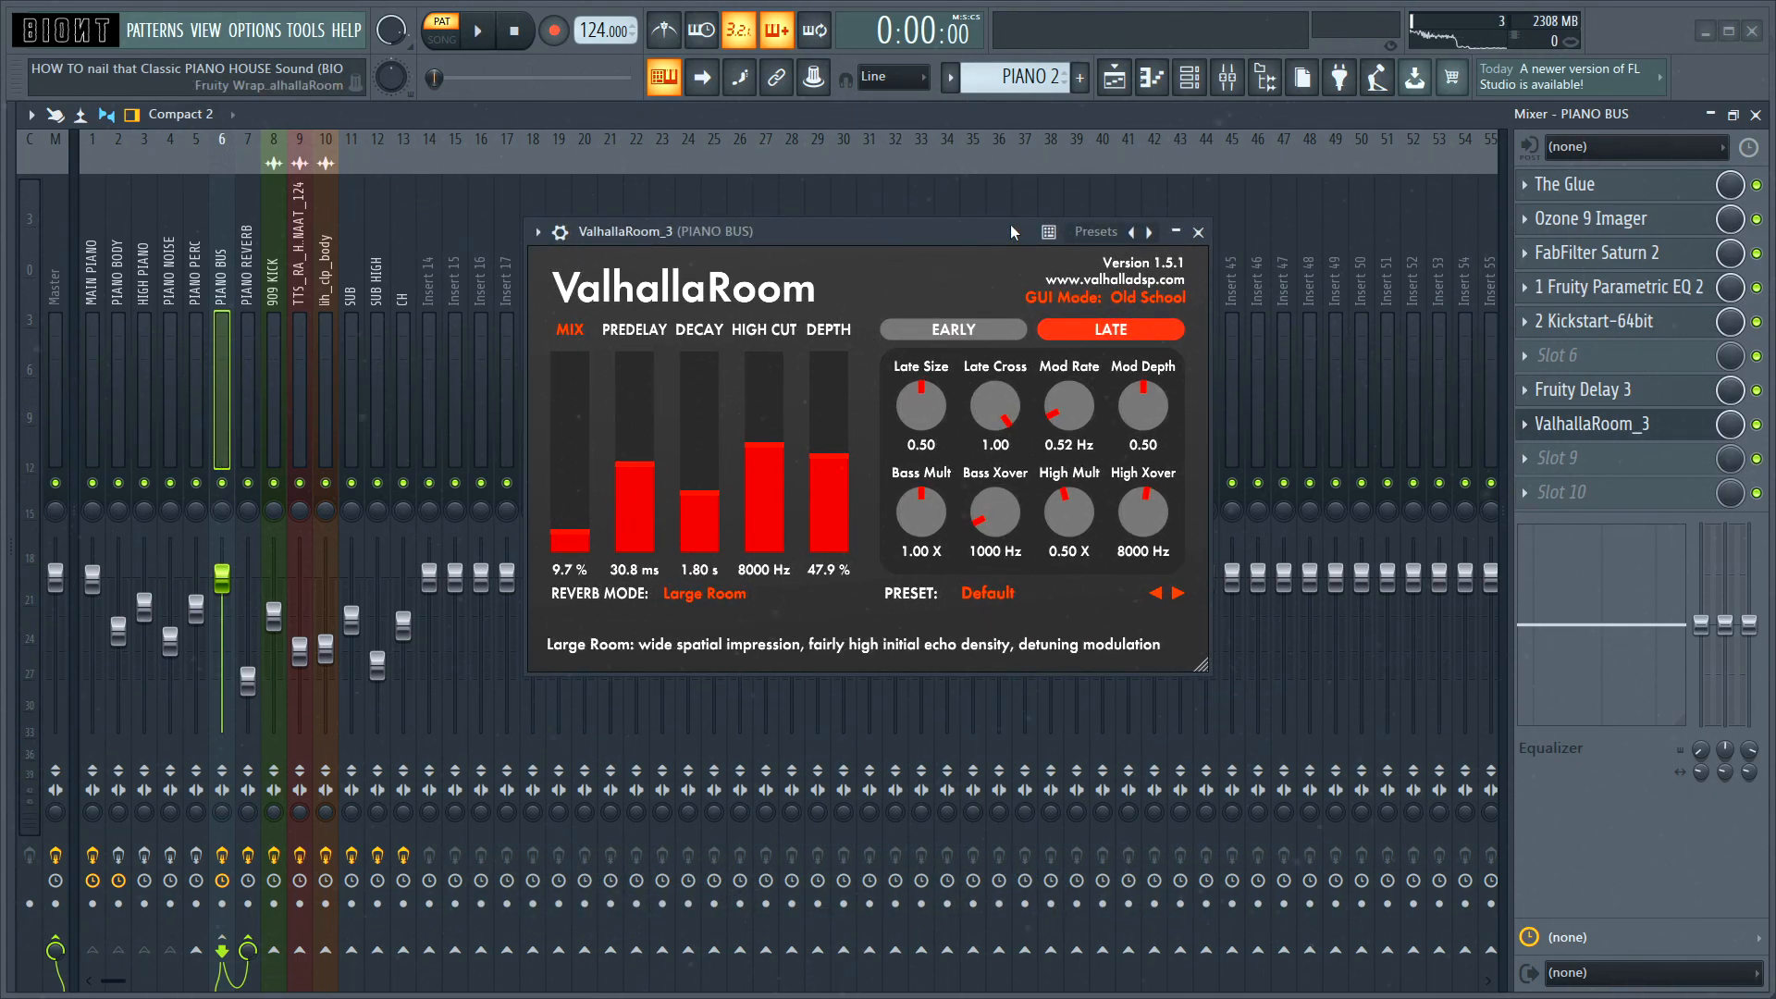
key(Escape)
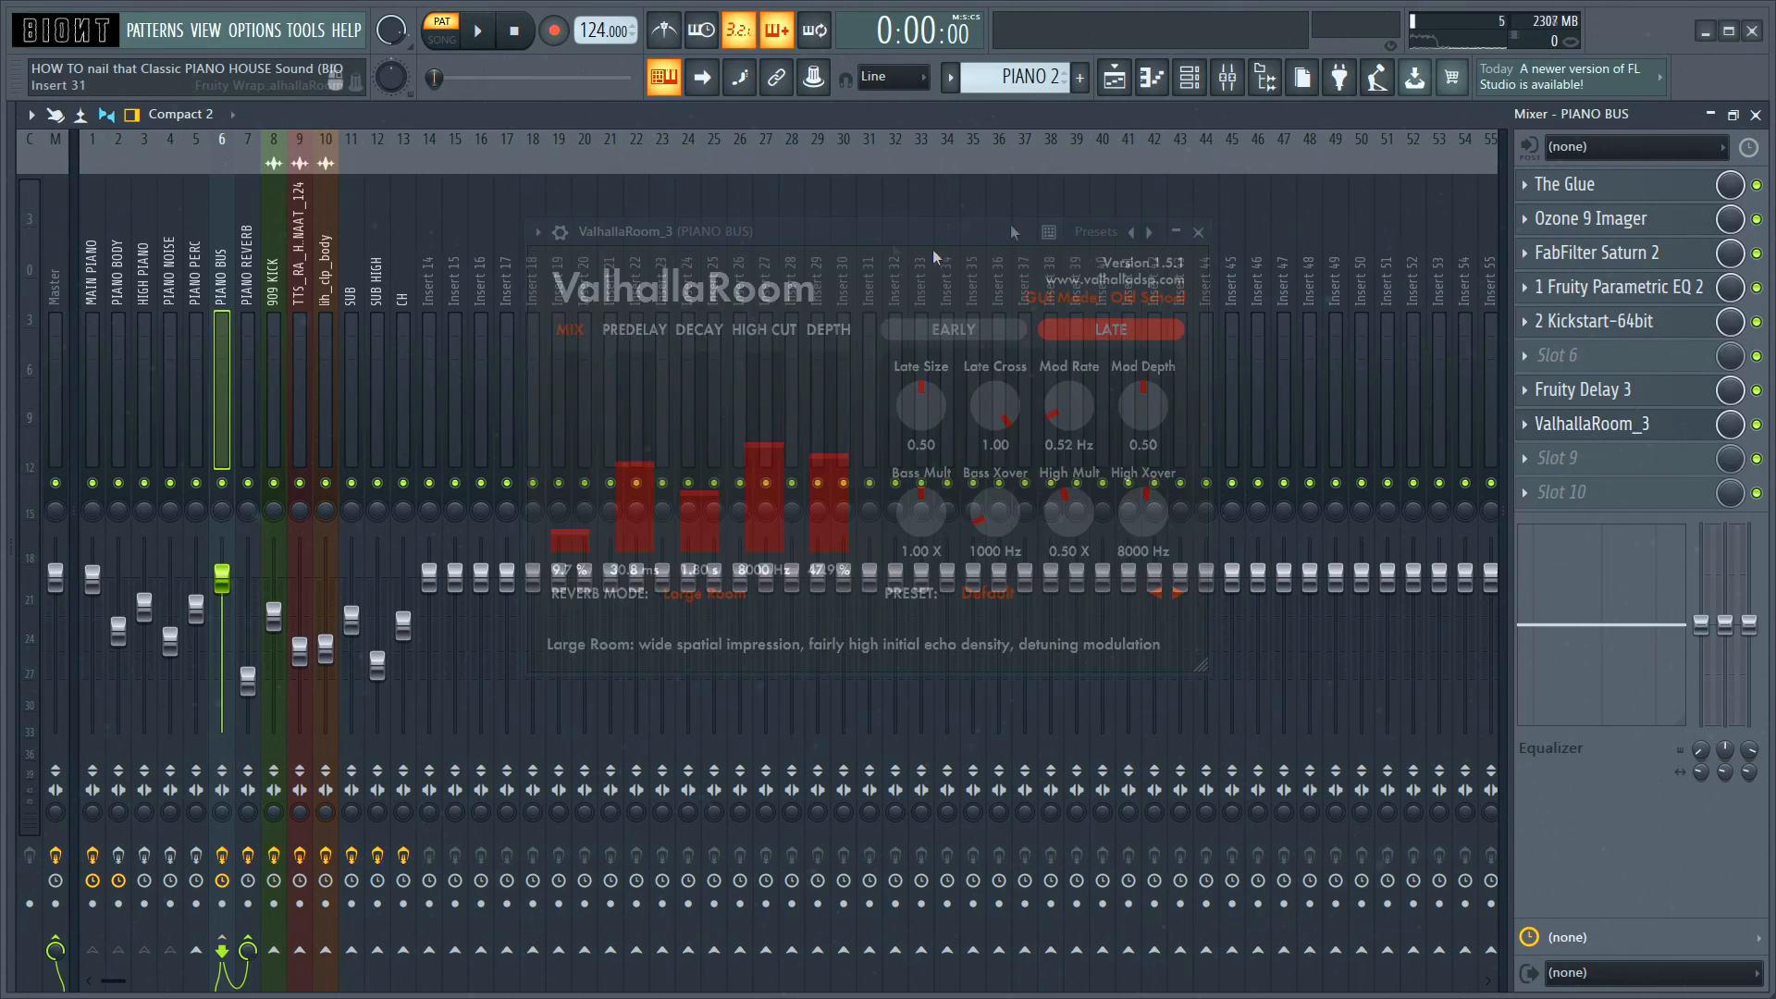
Step: Select the PIANO REVERB track, open FabFilter Pro-R on it and audition the pattern with this reverb
click(251, 269)
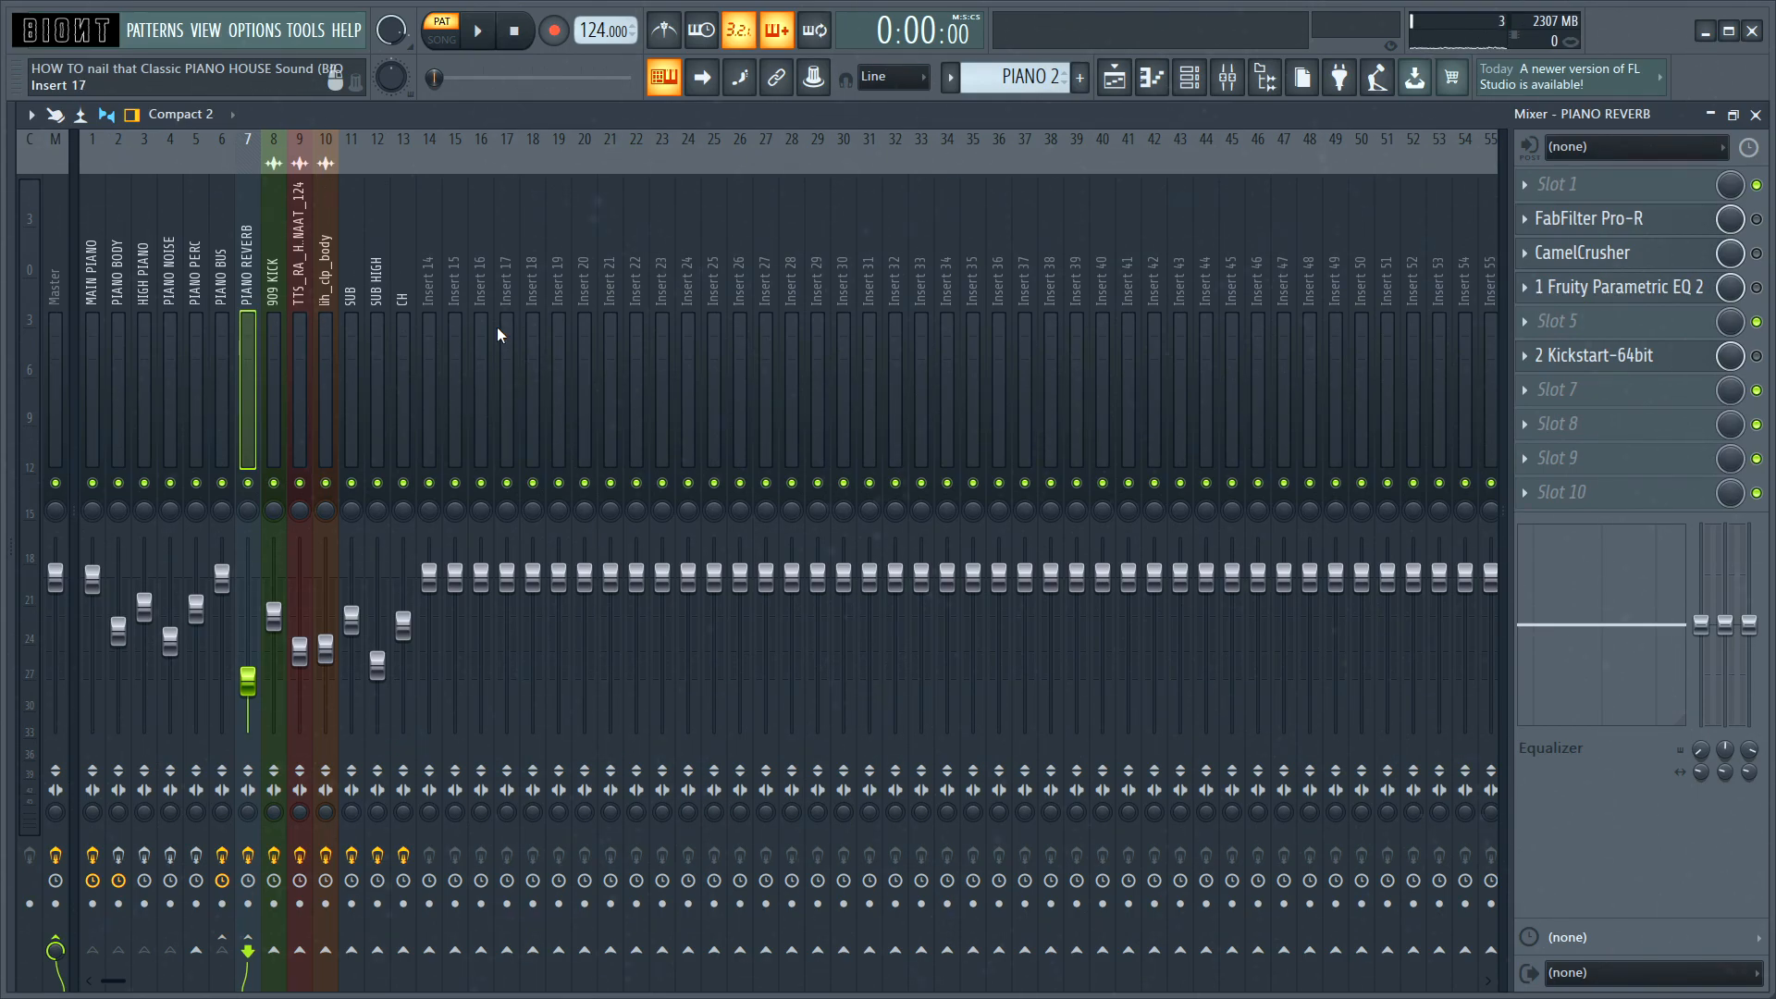
key(Left)
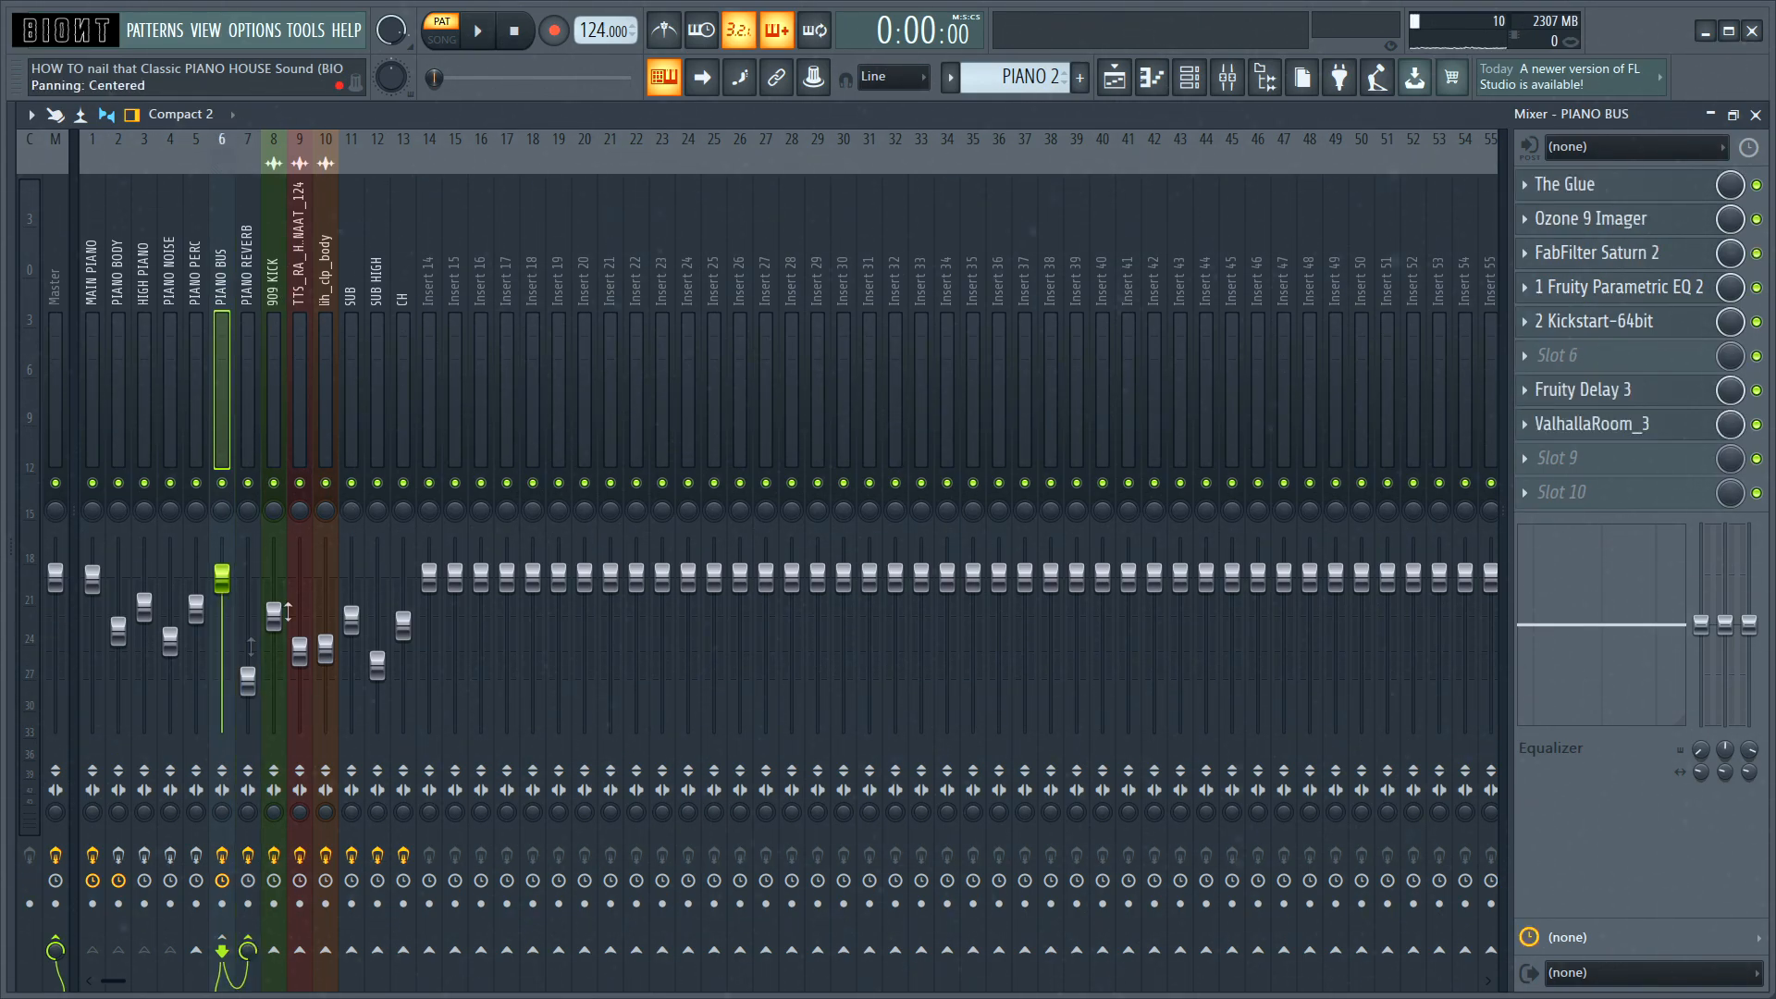
click(248, 398)
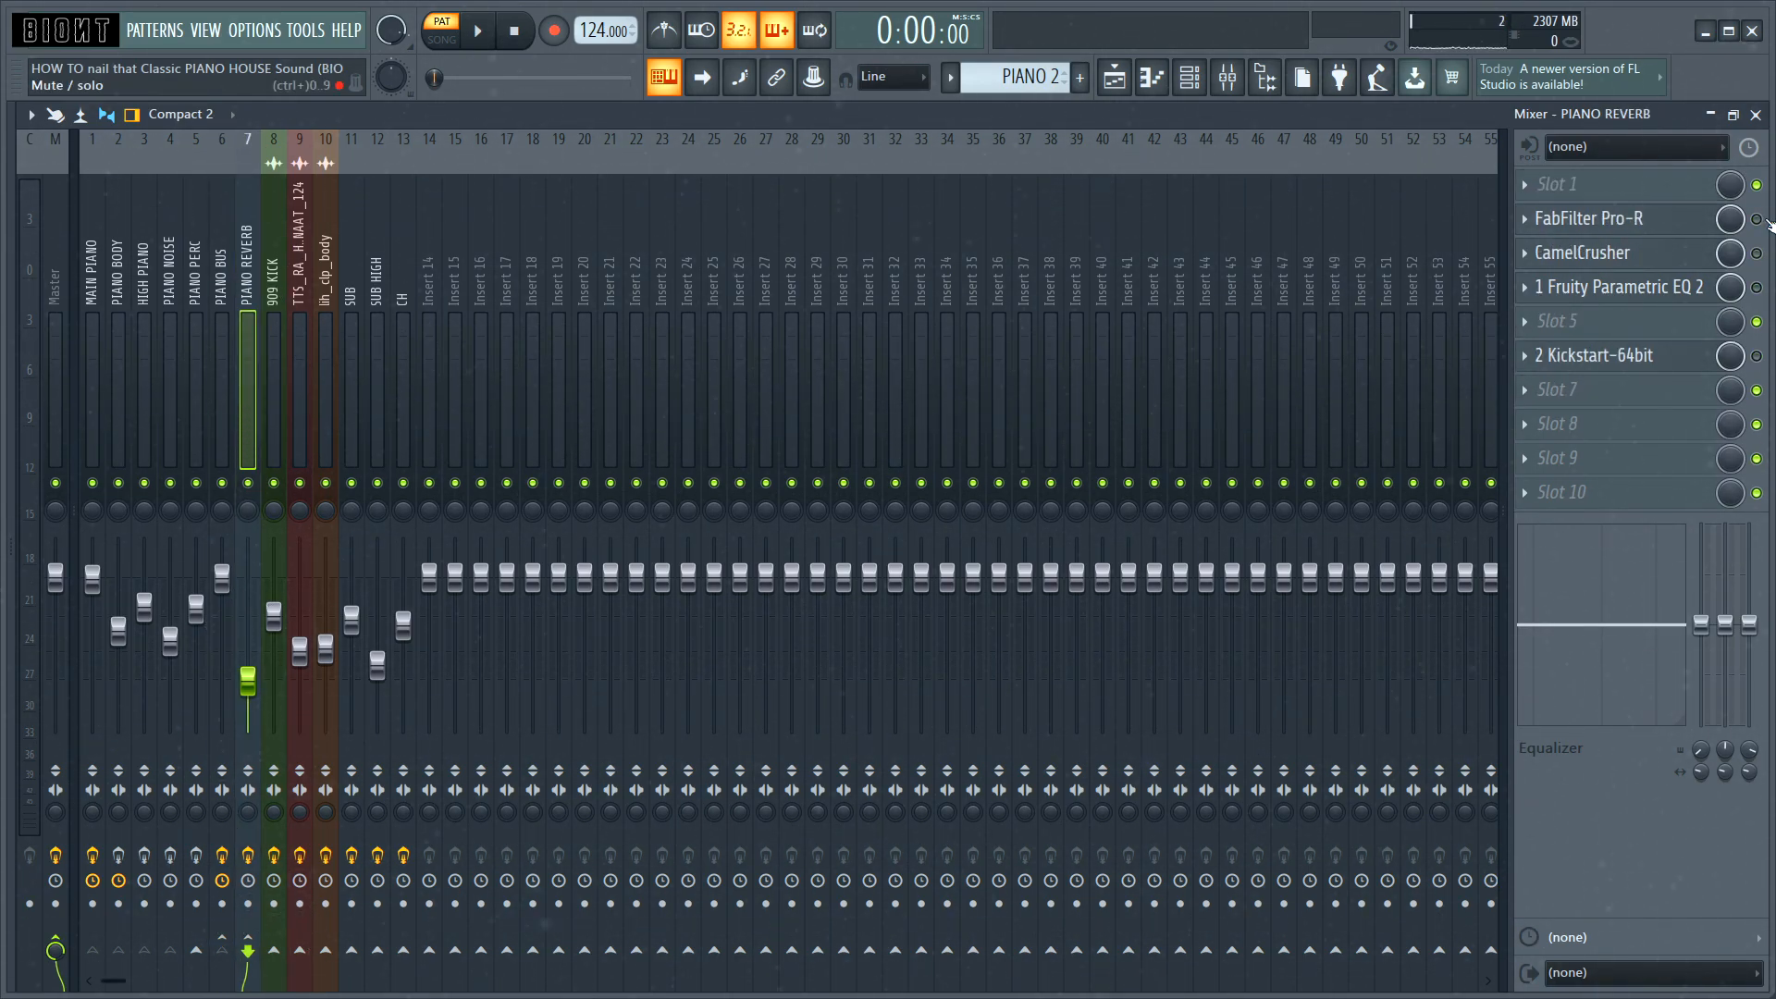
click(1598, 219)
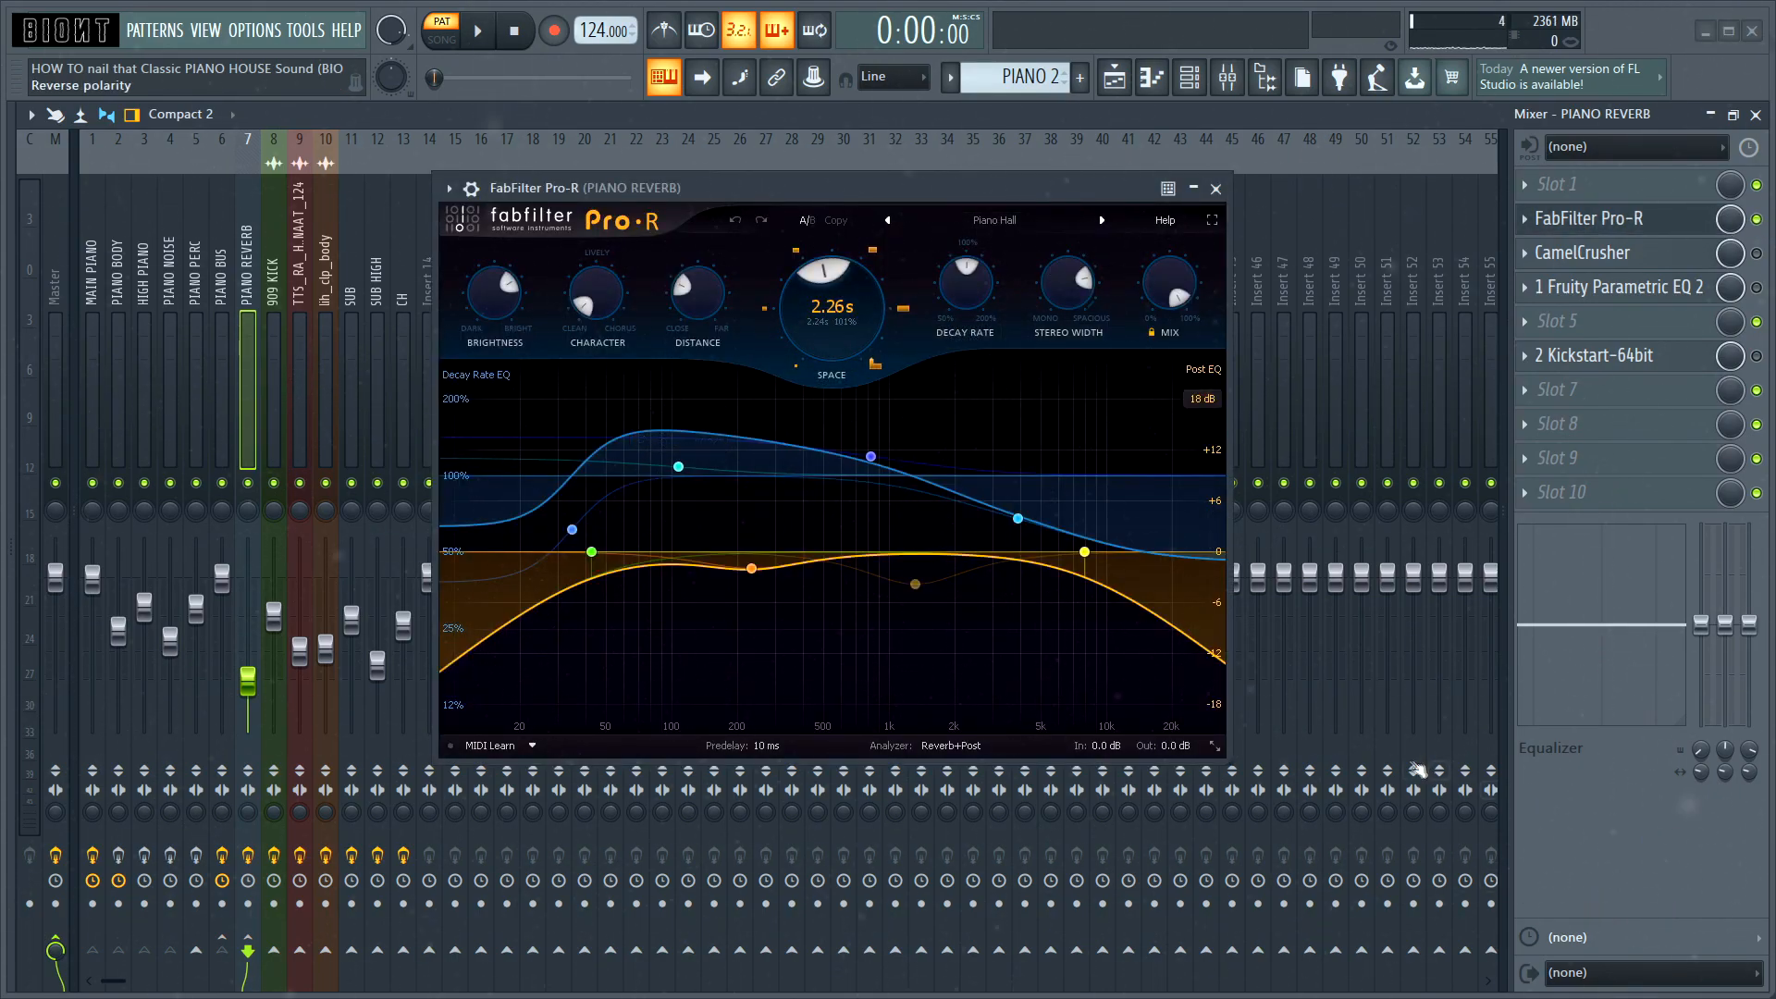
key(space)
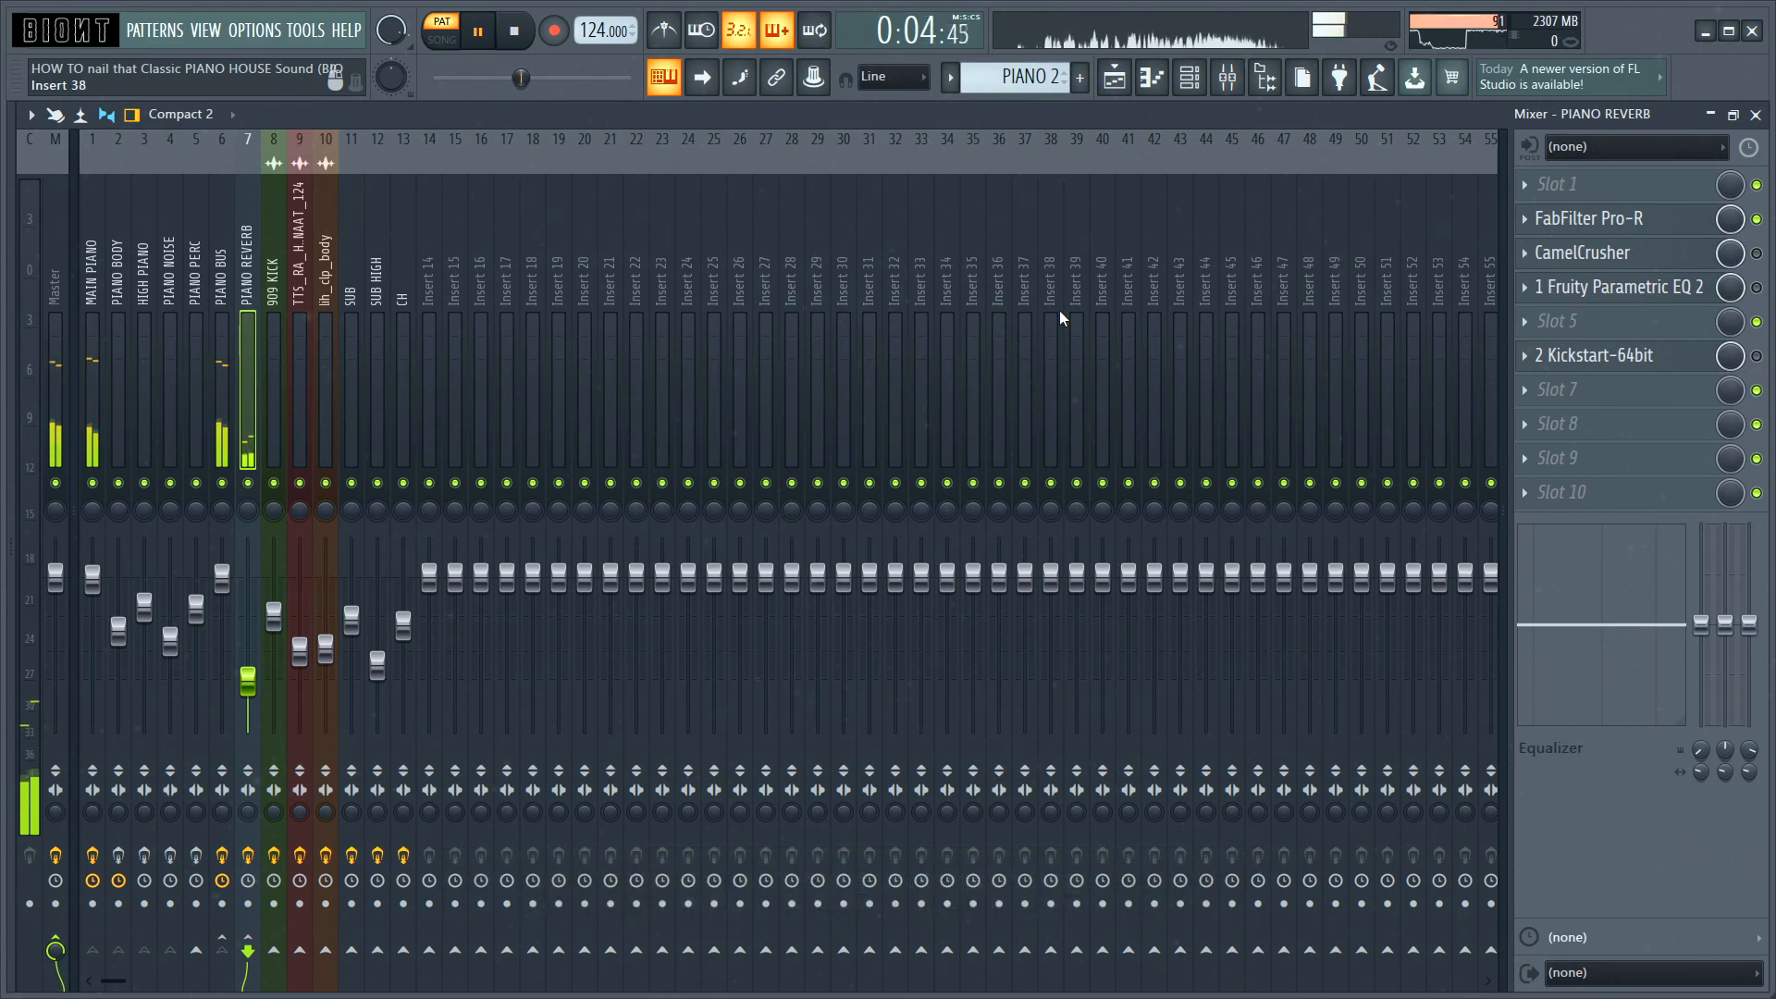
key(space)
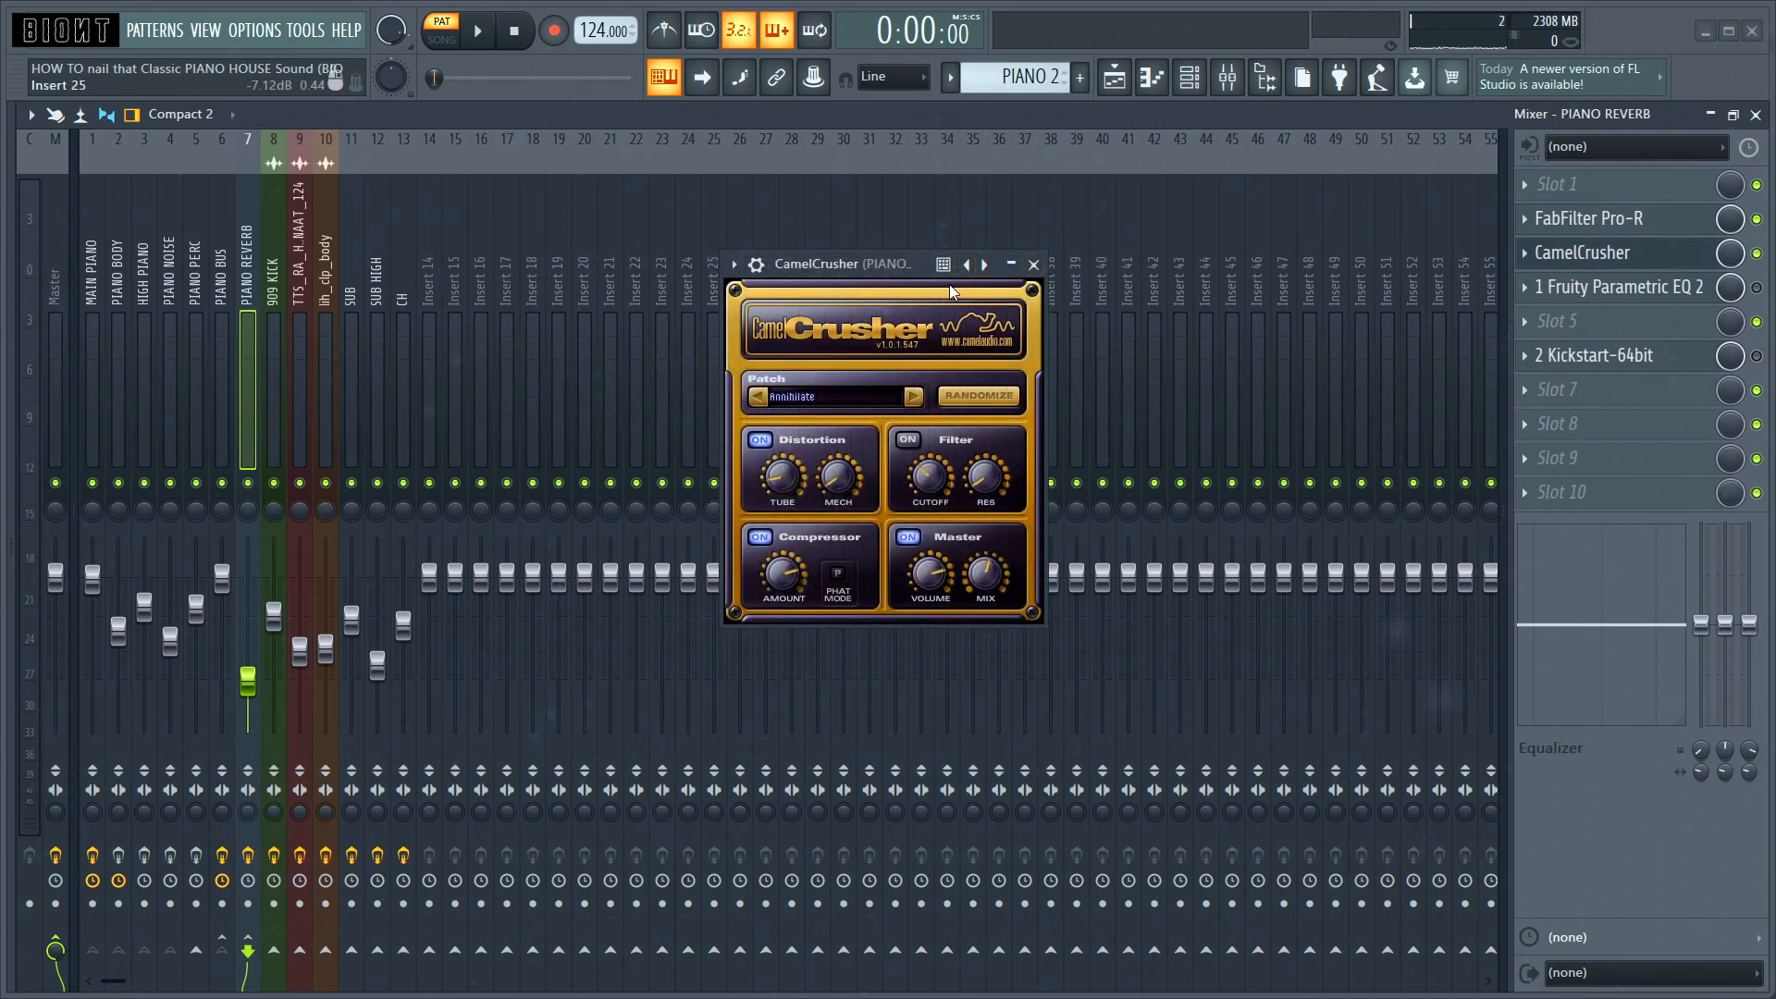
Step: Inspect CamelCrusher's Annihilate patch on the PIANO REVERB track, close it and play the pattern
drag(828, 273, 922, 225)
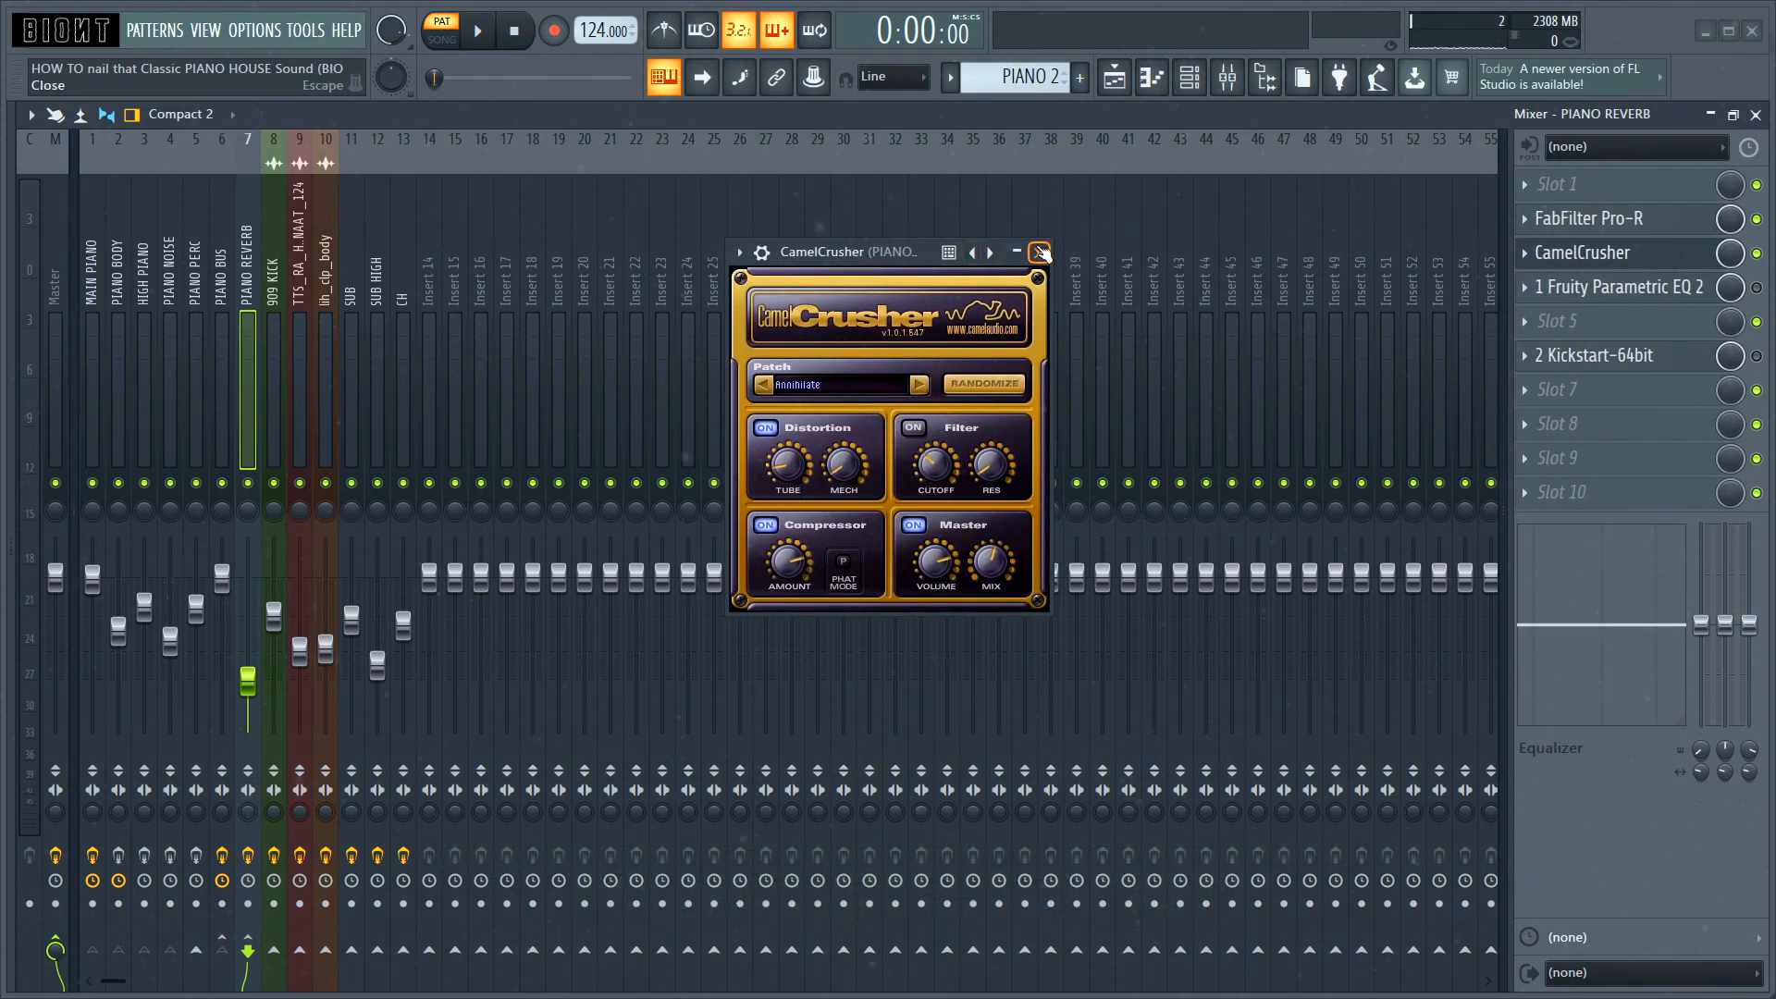
click(1041, 252)
key(space)
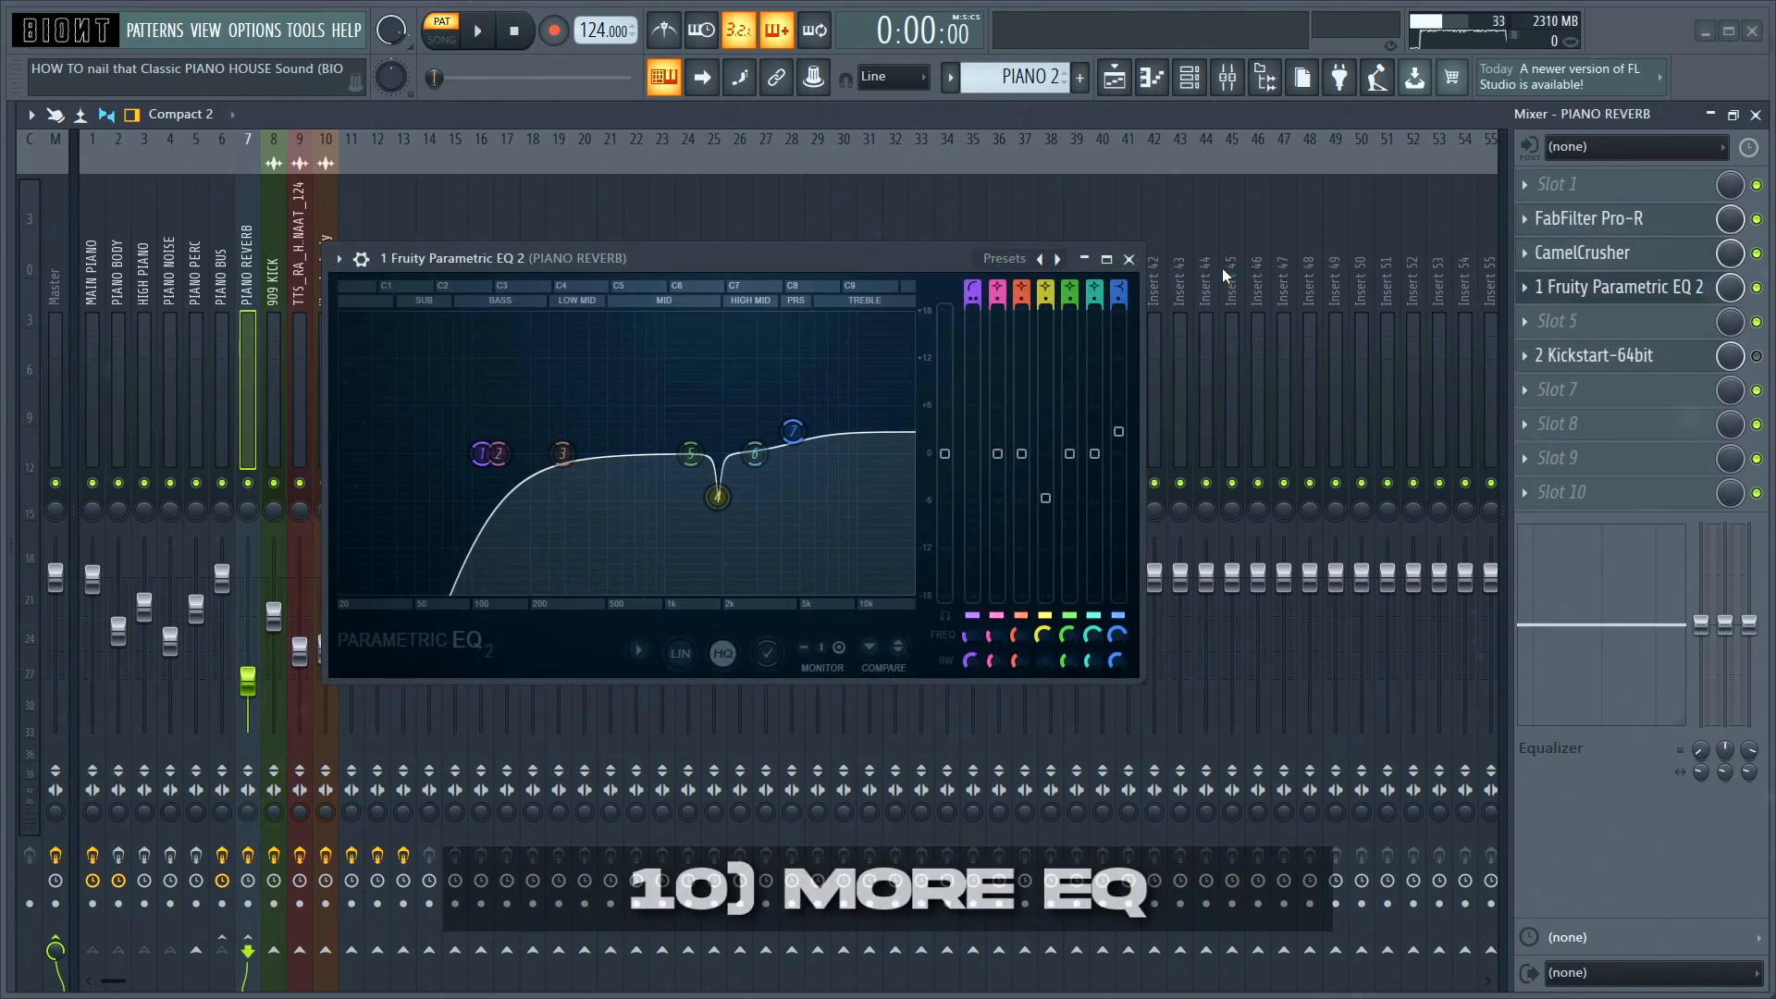
Step: Close the reviewed Fruity Parametric EQ 2 and Kickstart sidechain windows on the PIANO REVERB track
click(1128, 259)
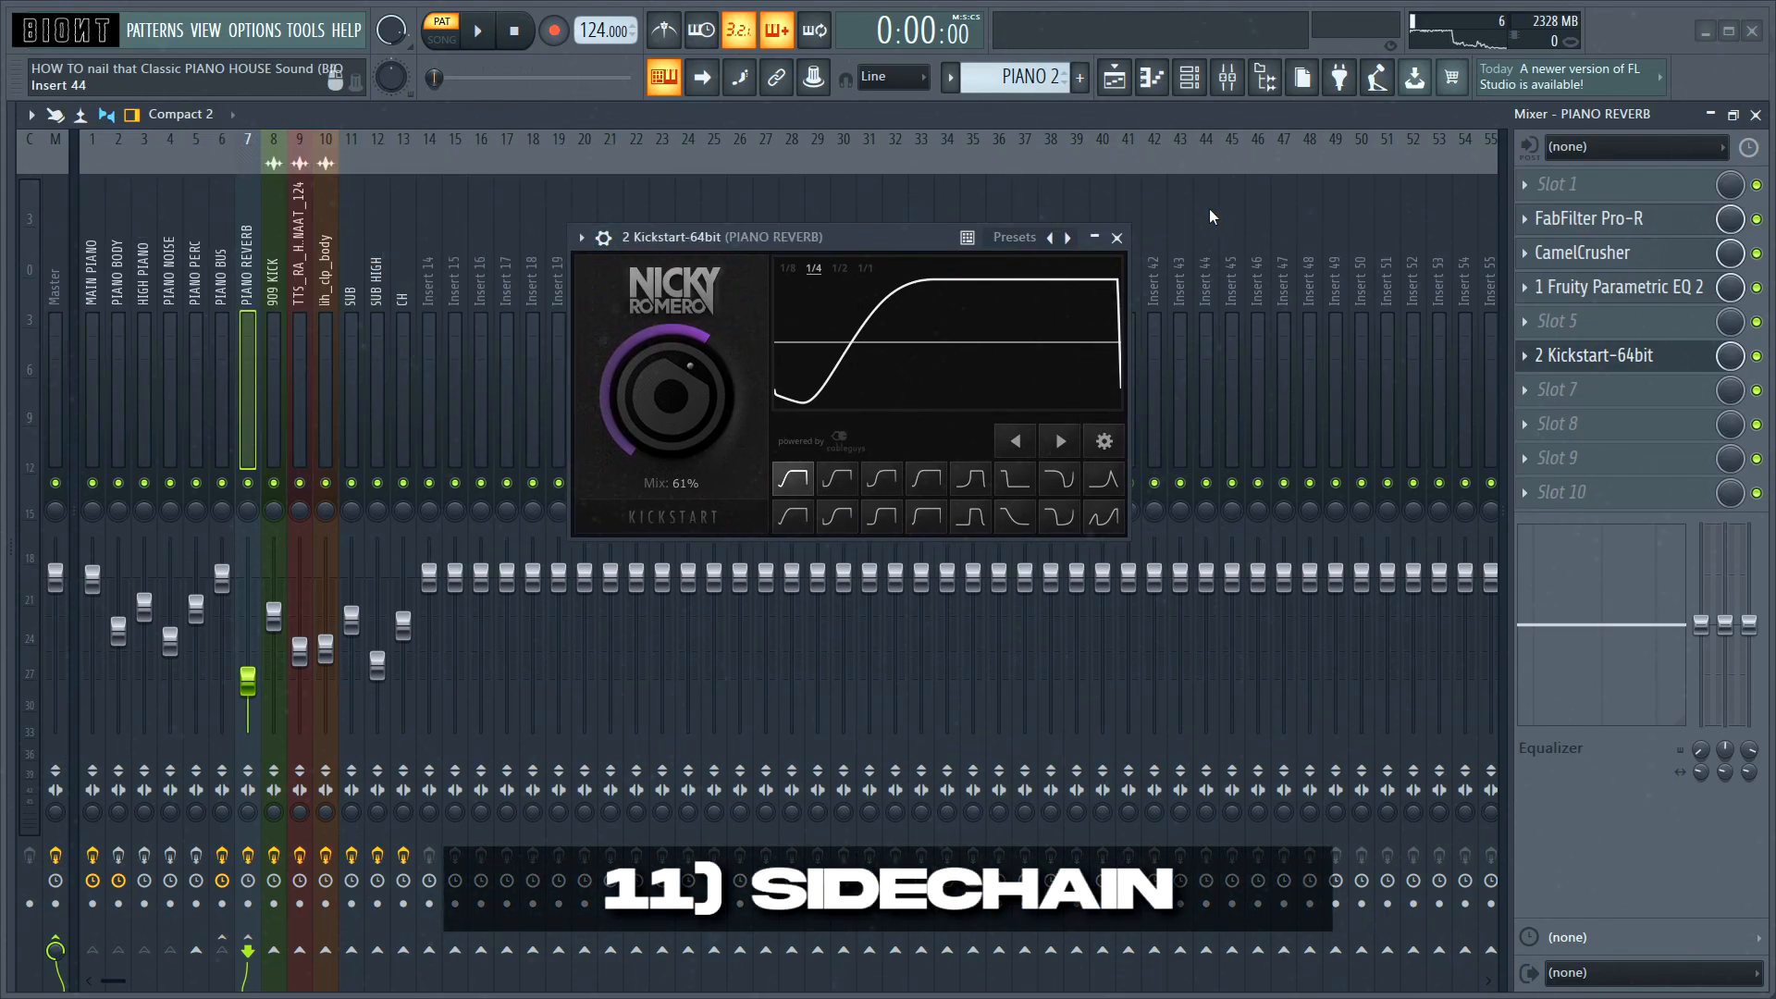
click(1119, 238)
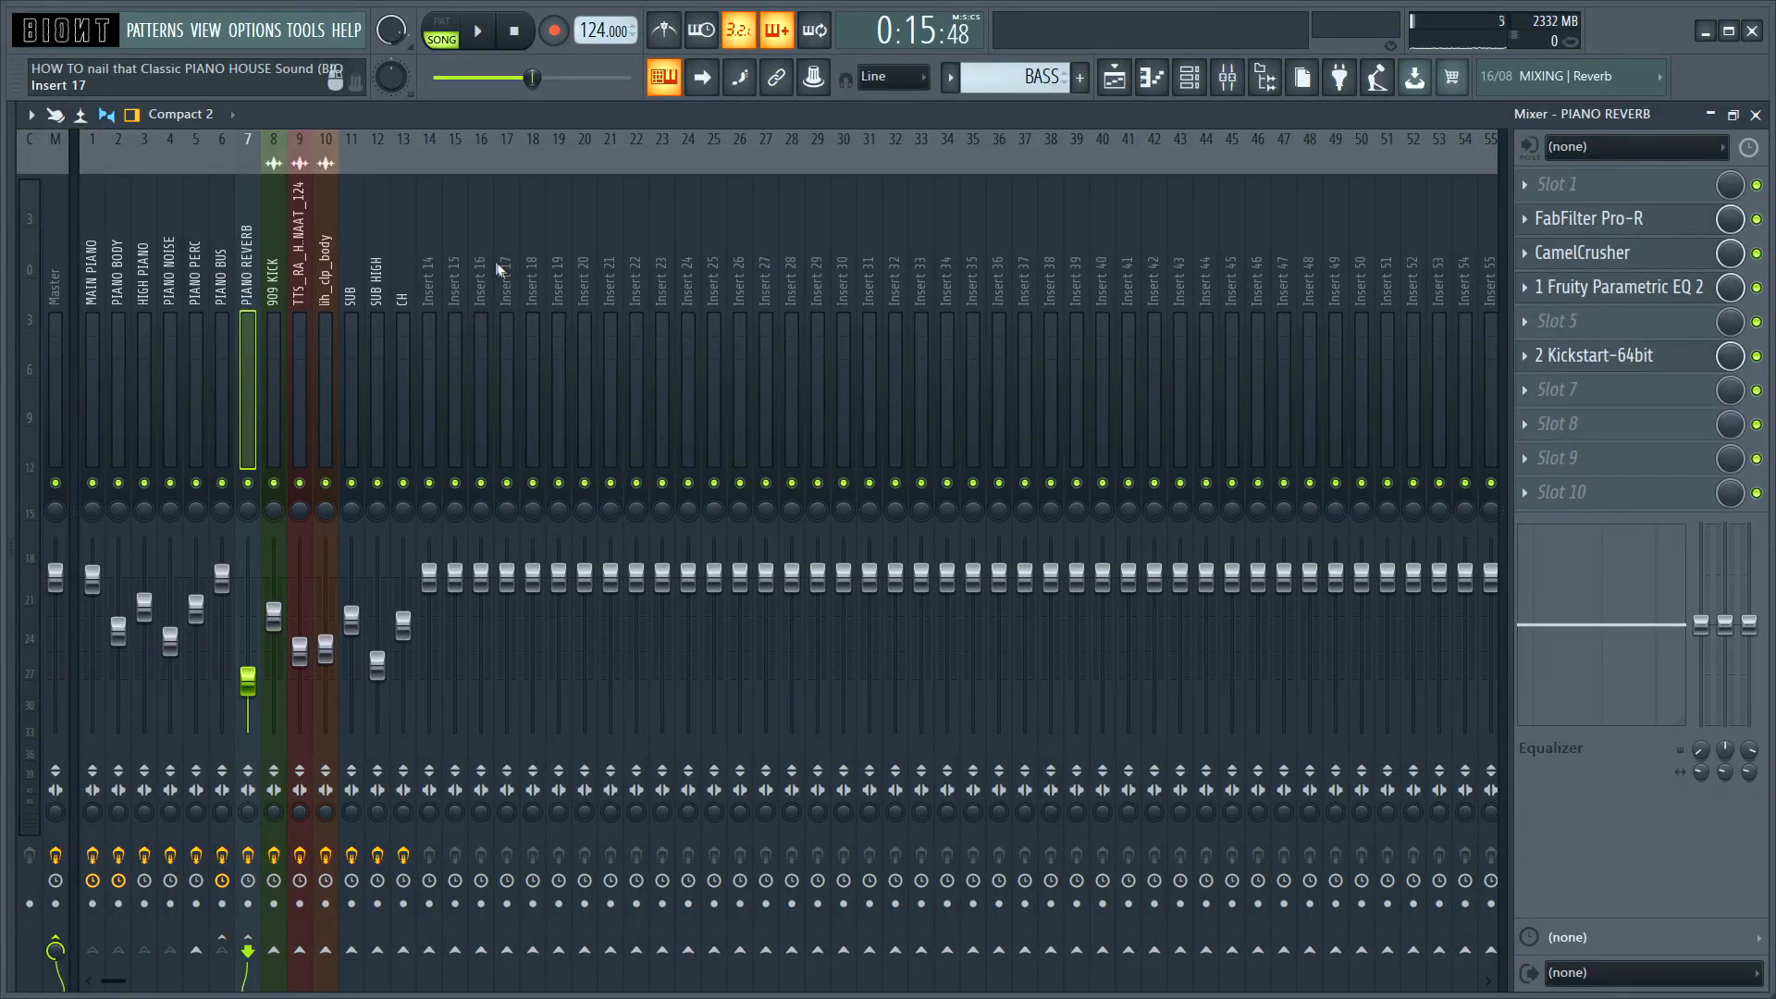
Step: Compare the playlist's piano section with the PIANO REVERB volume automation on Track 2 disabled and enabled
click(213, 275)
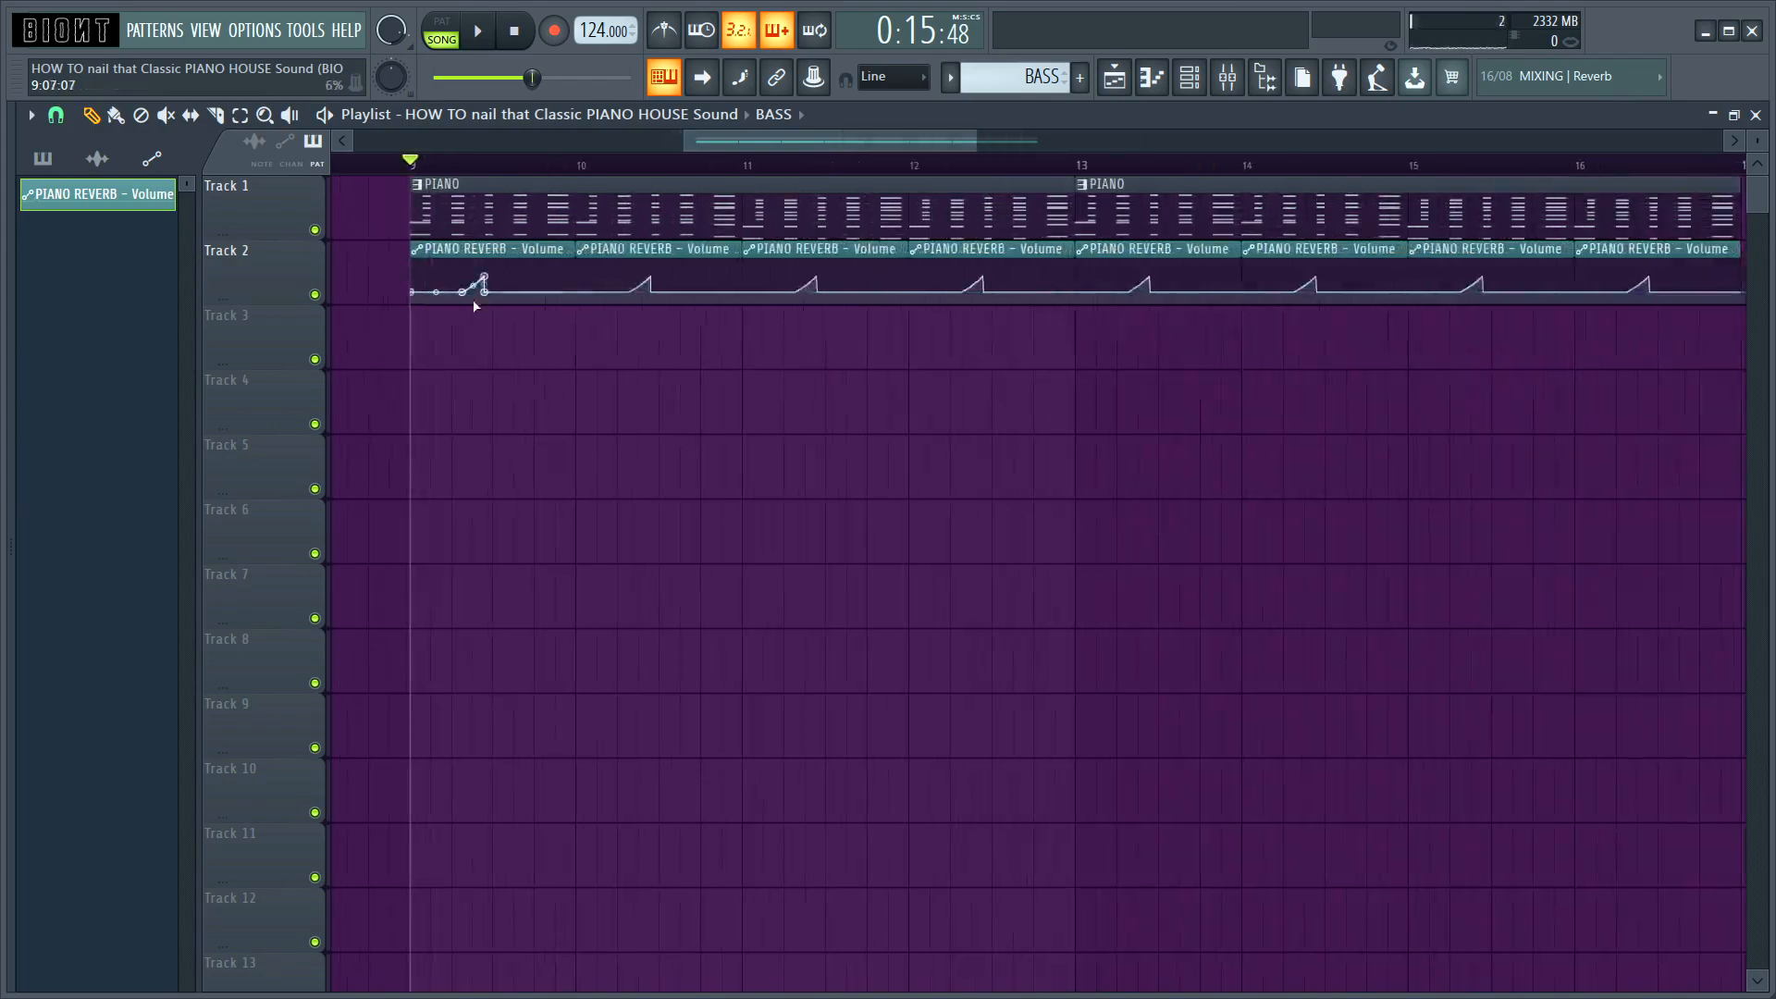
scroll(373, 321, up, 2)
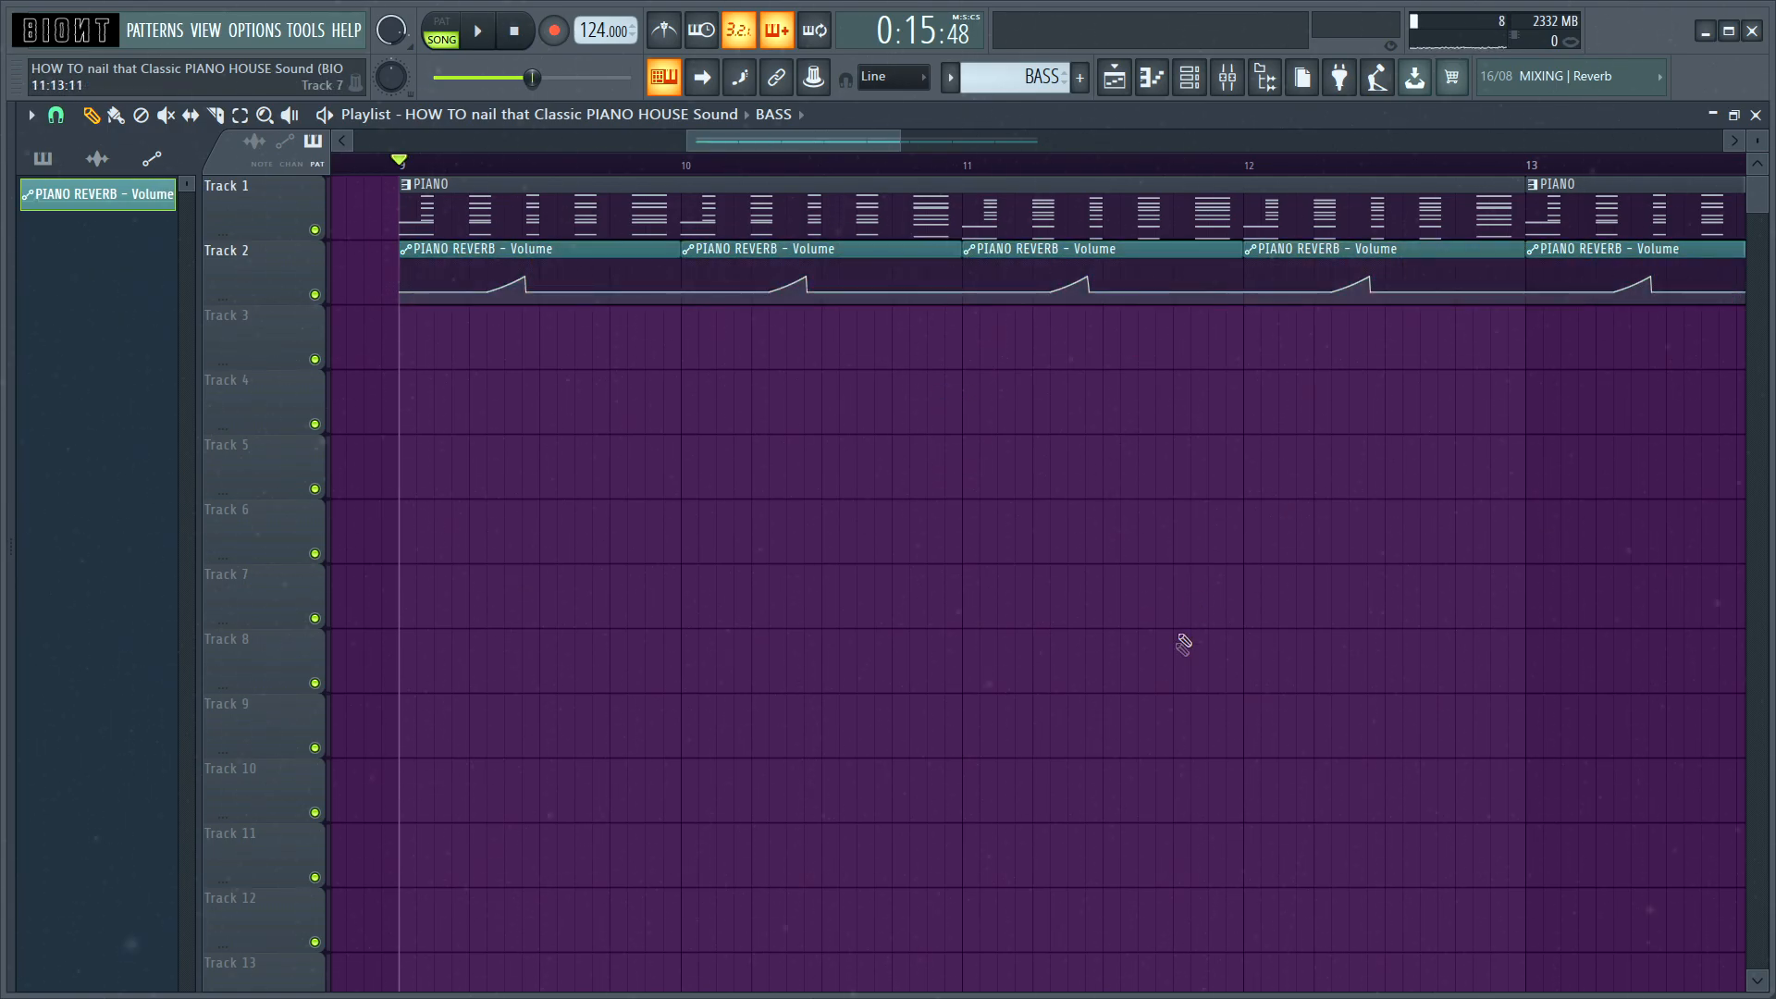
key(space)
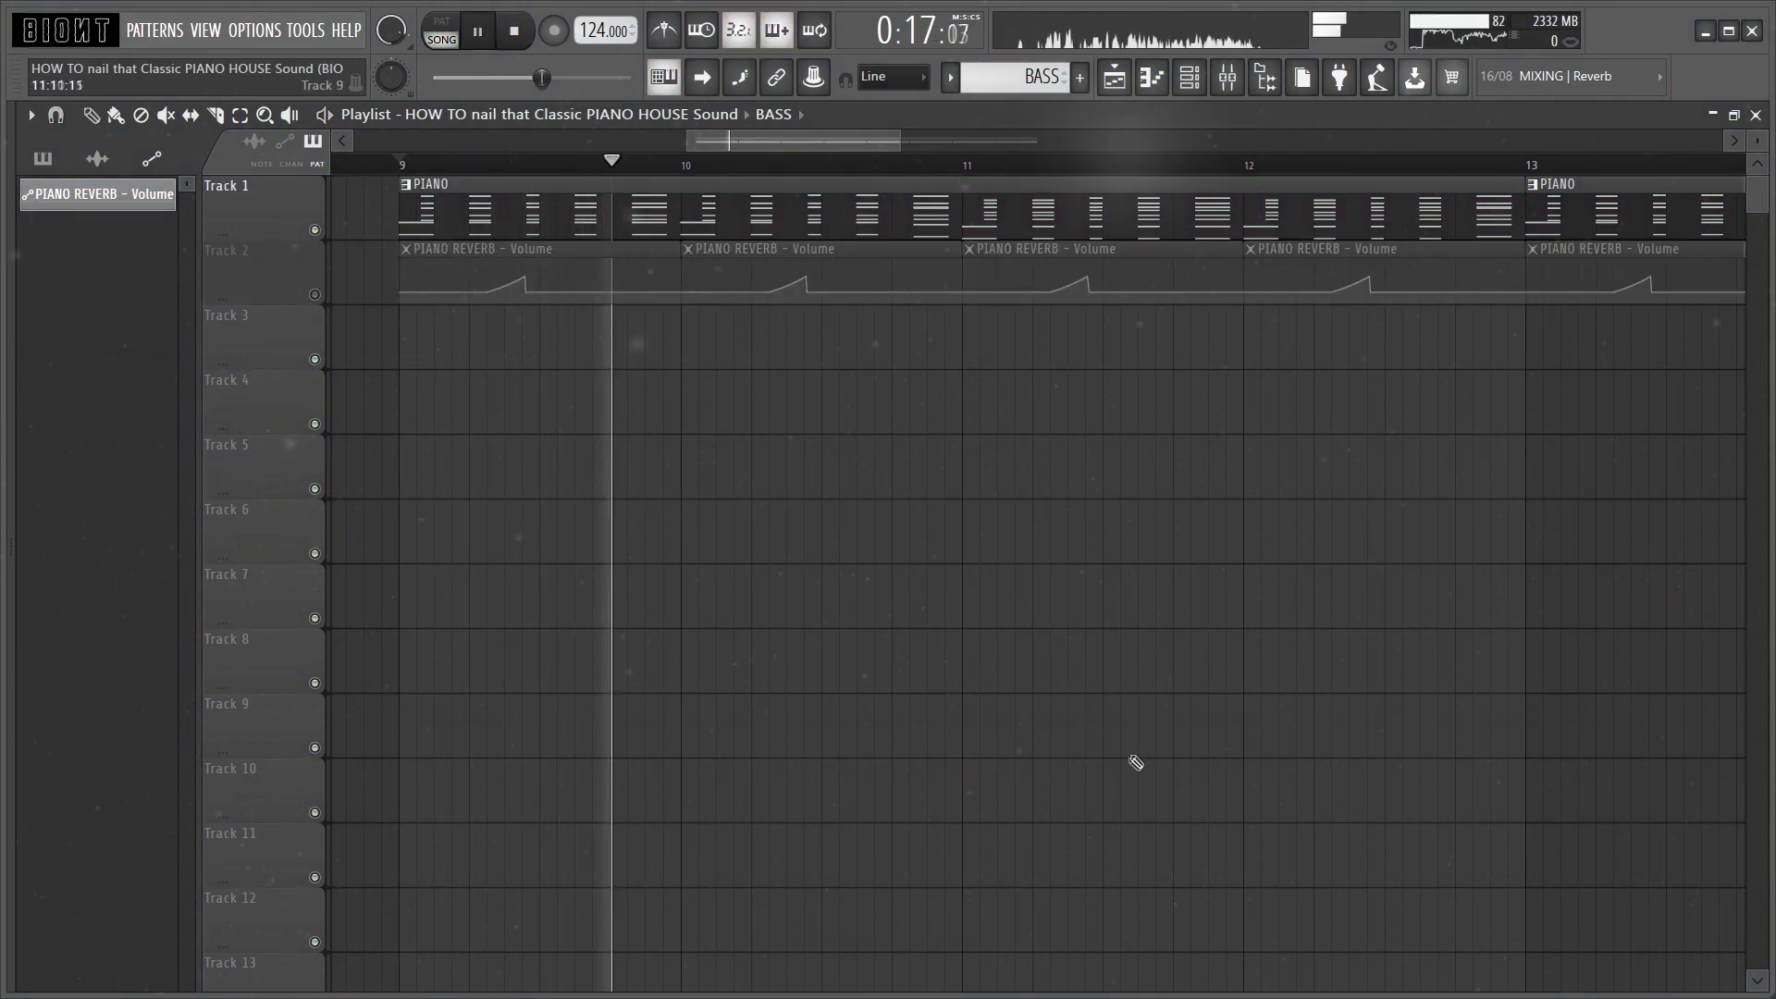
key(space)
click(314, 294)
key(space)
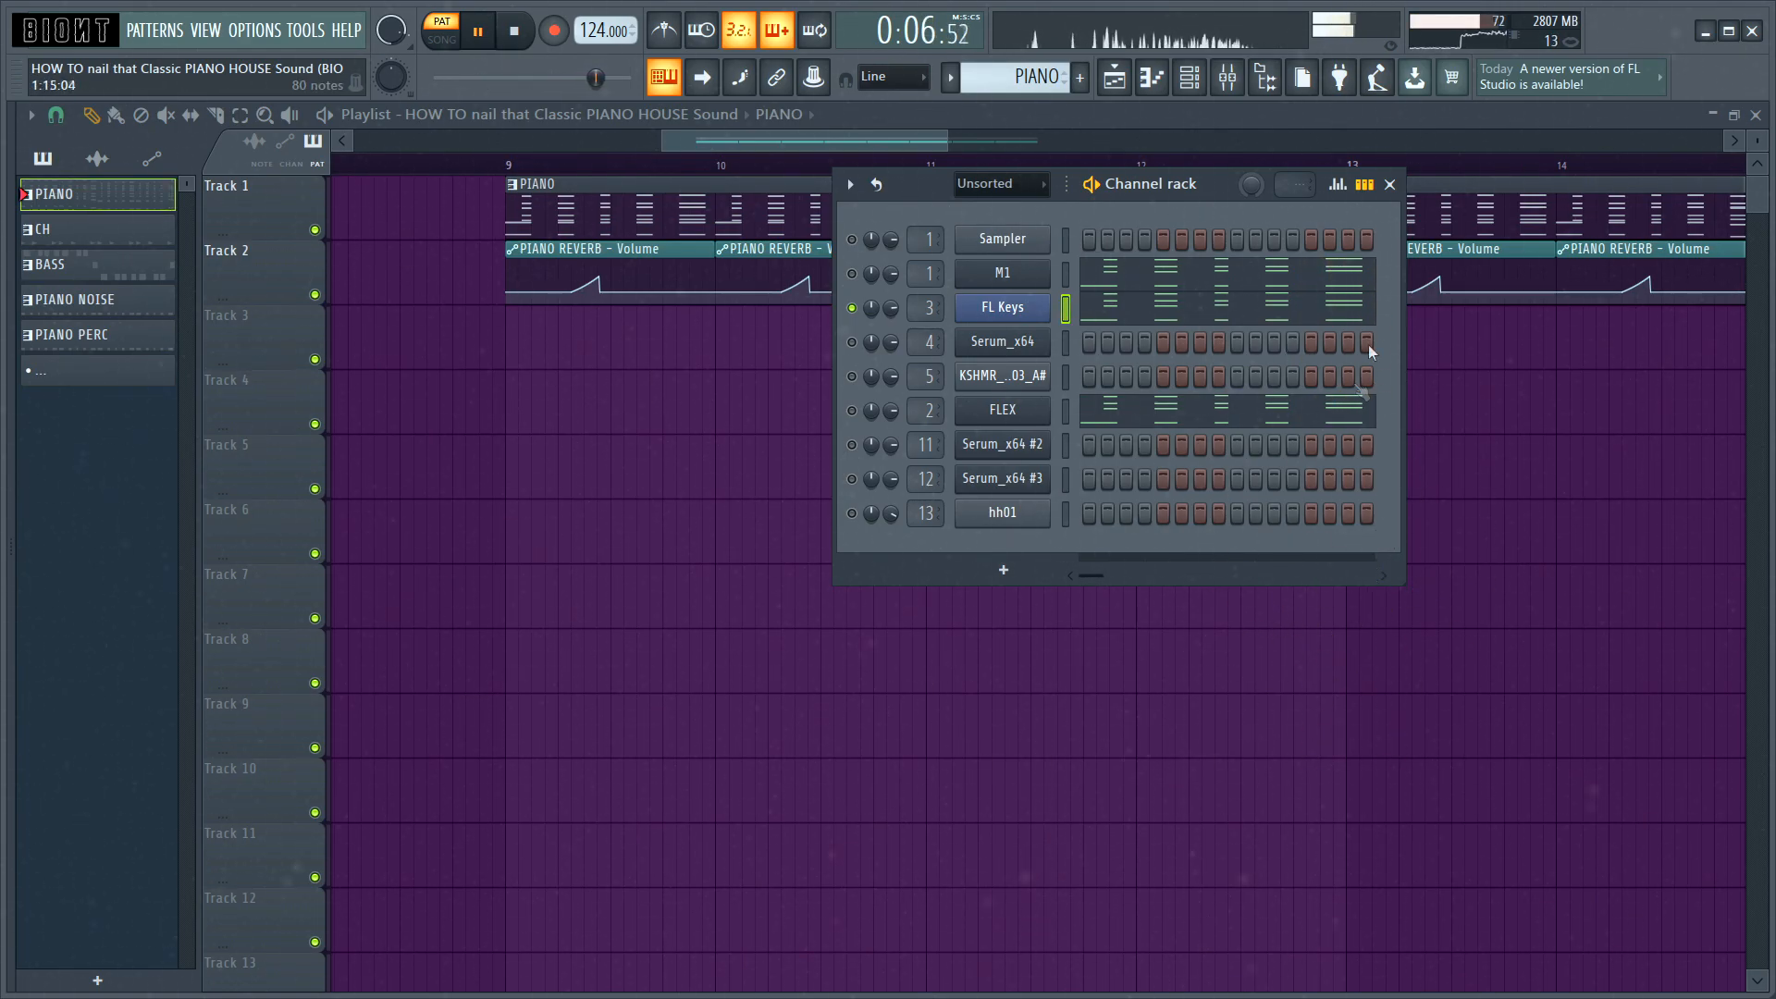
Step: Stop playback and enable the effects chain of the HIGH PIANO track in the mixer
key(space)
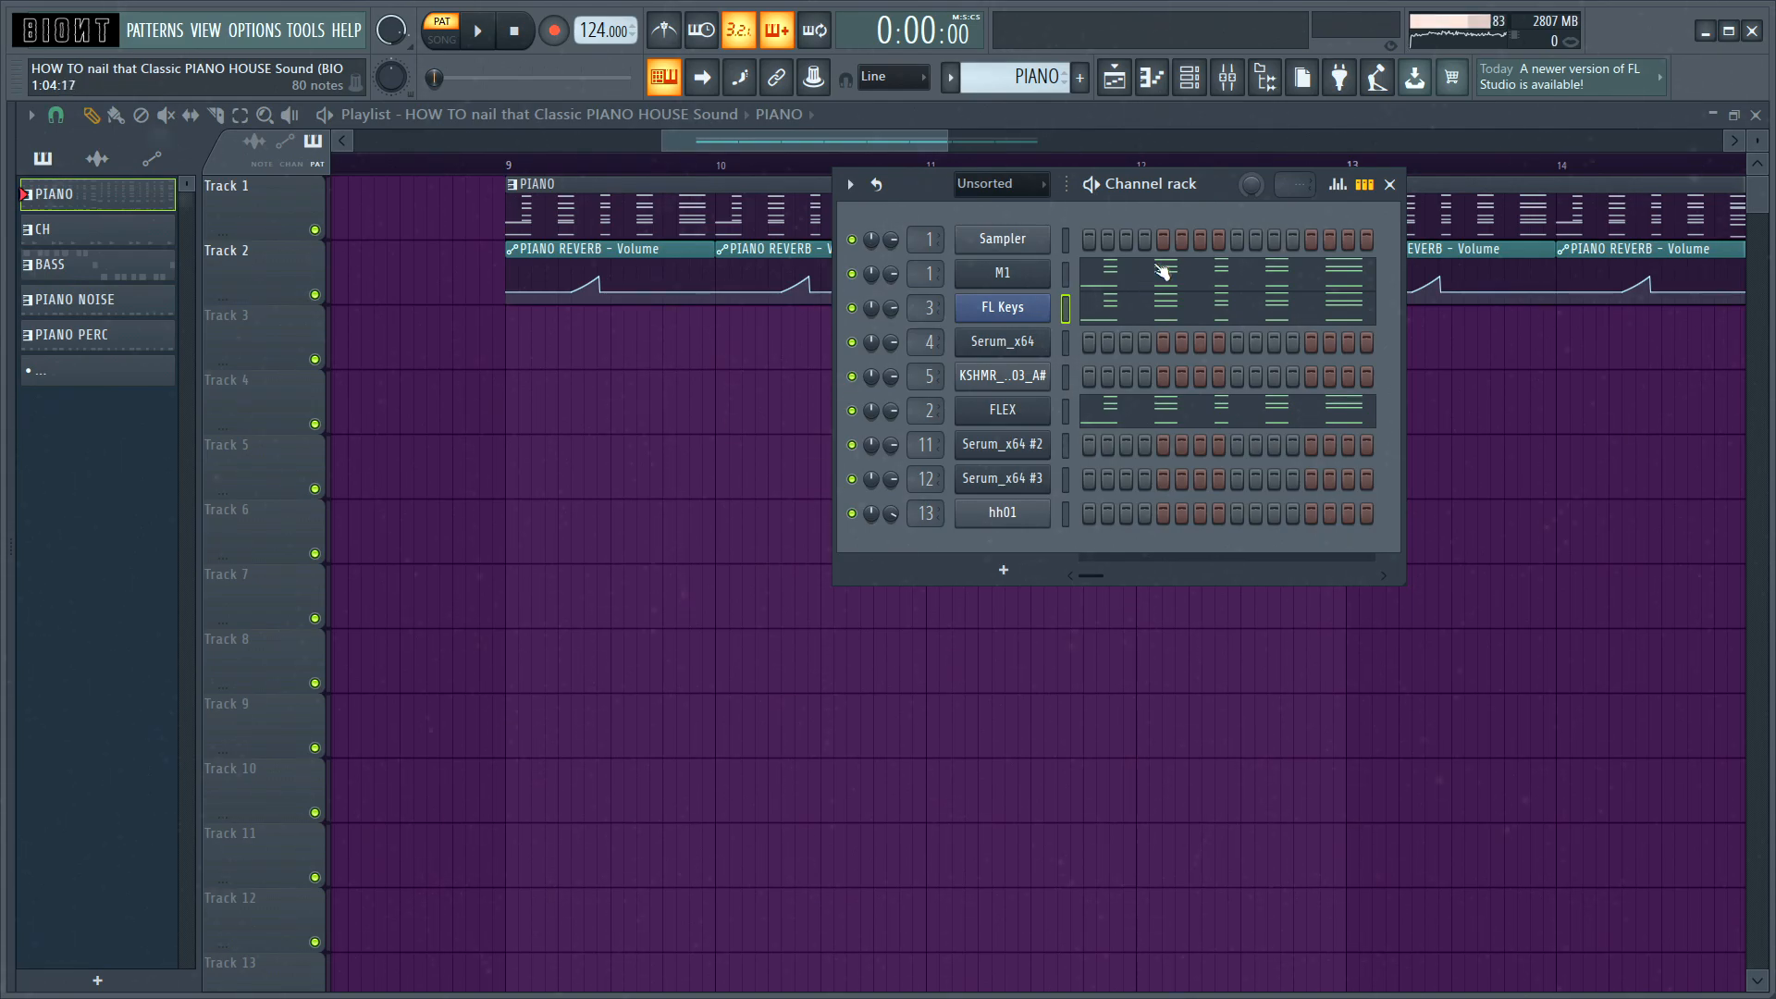
key(F9)
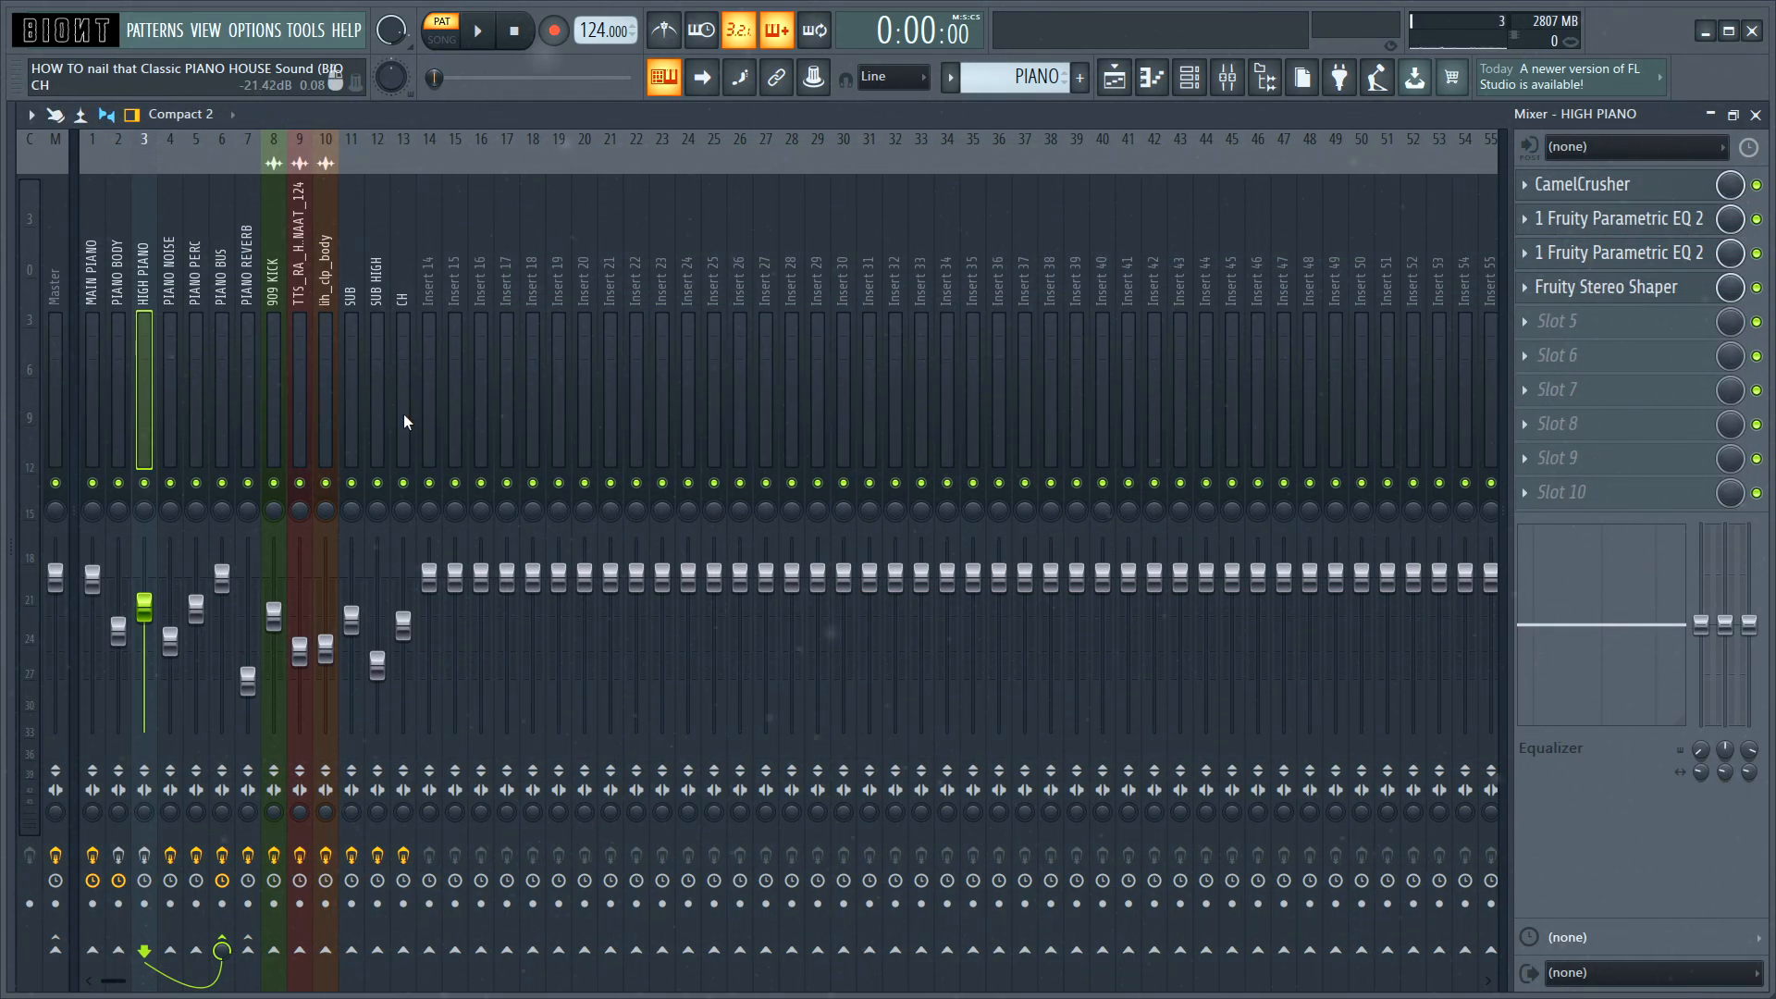
click(145, 854)
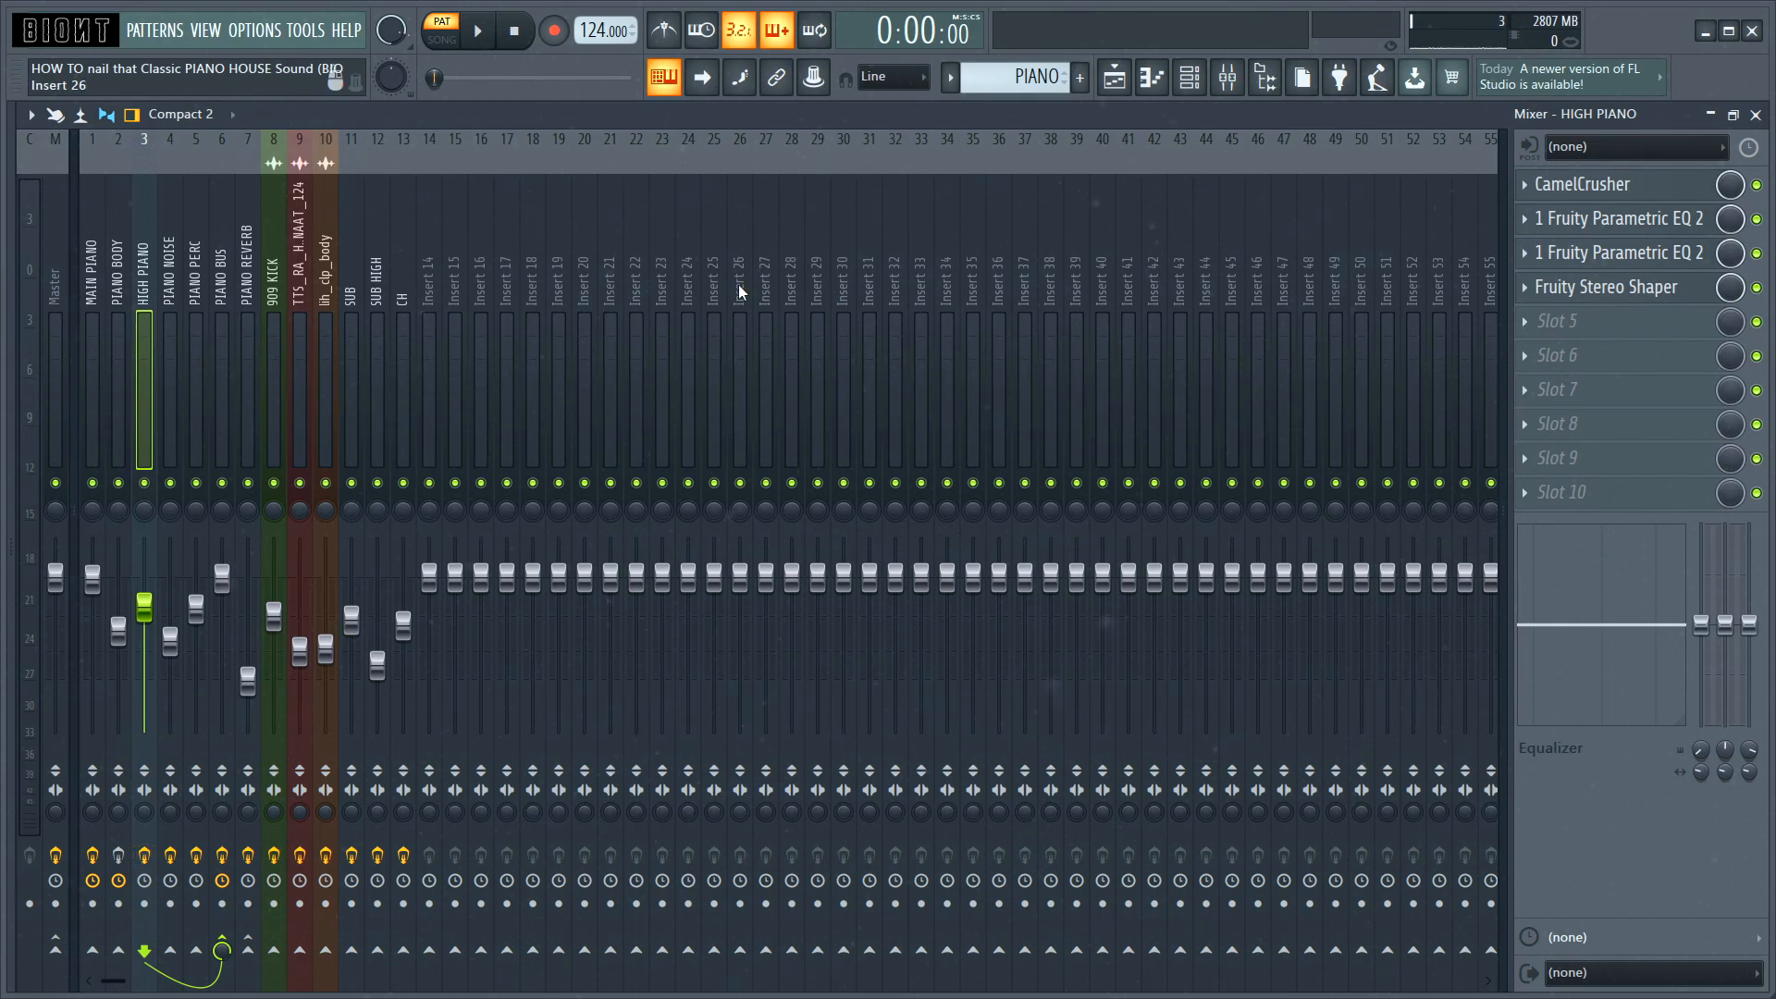
Step: Show the channel rack and audition the soloed FL Keys layer with the HIGH PIANO effects
click(1190, 76)
key(space)
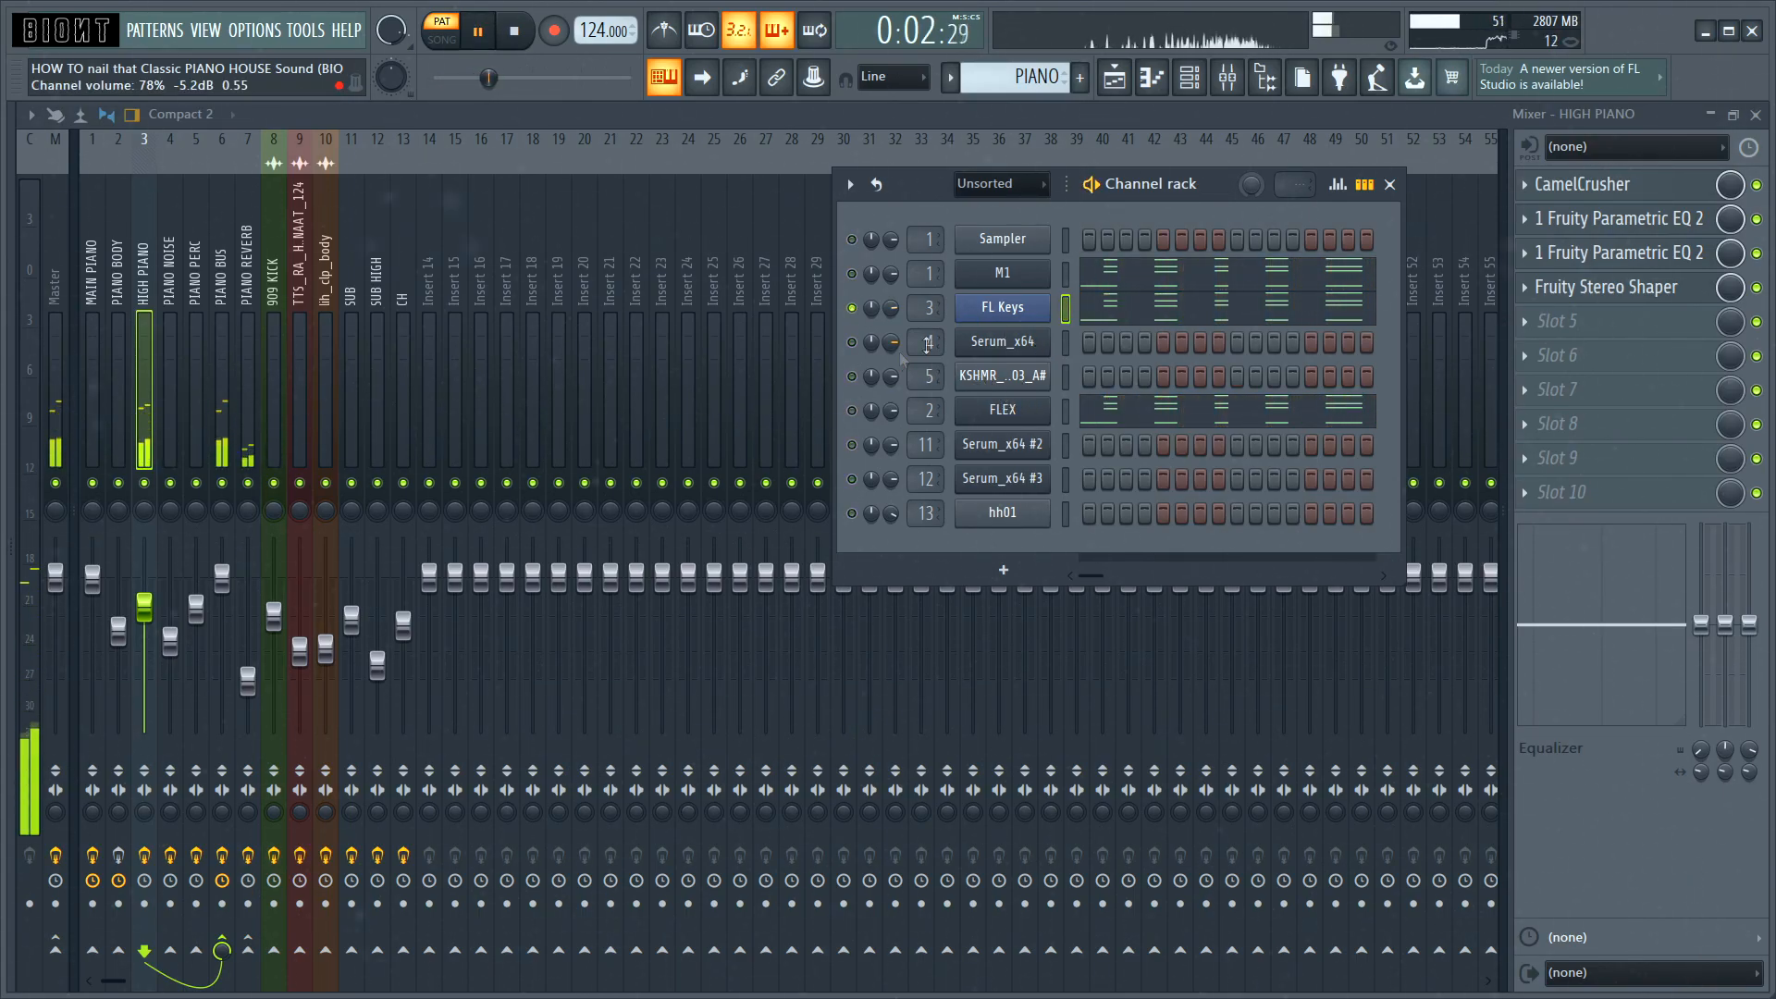
key(space)
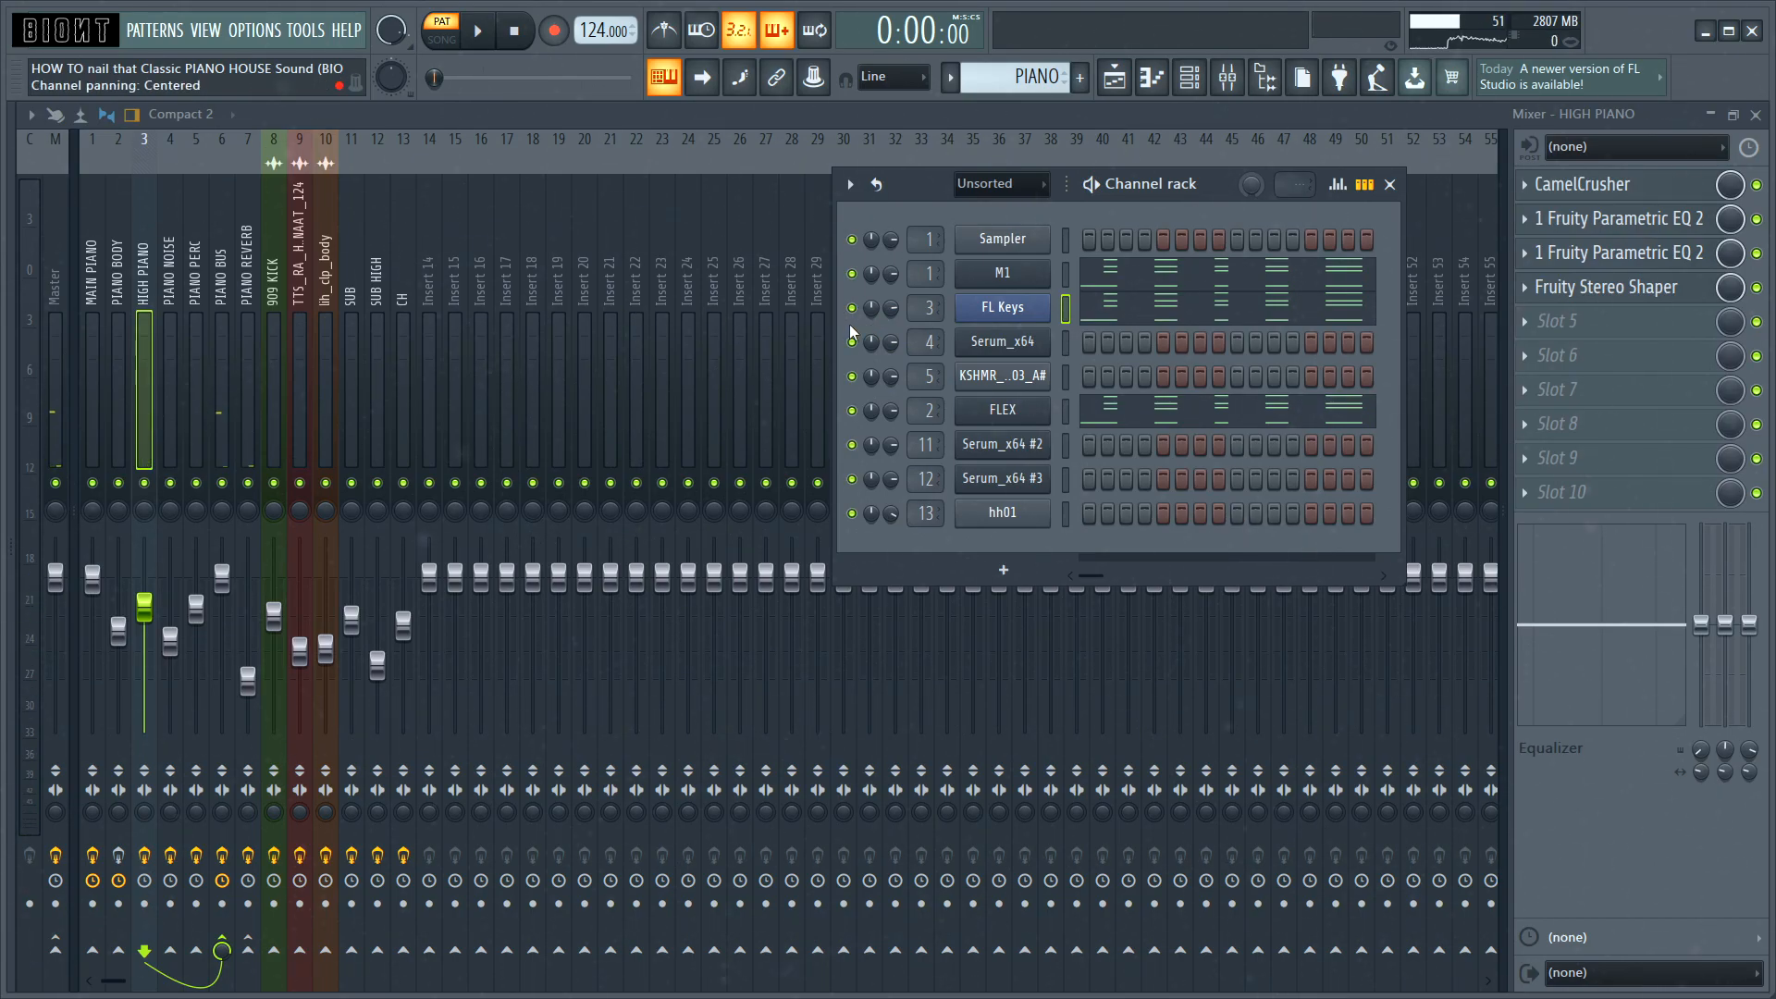
Step: Audition M1 and FL Keys together, comparing the sound with the HIGH PIANO track on and muted
key(space)
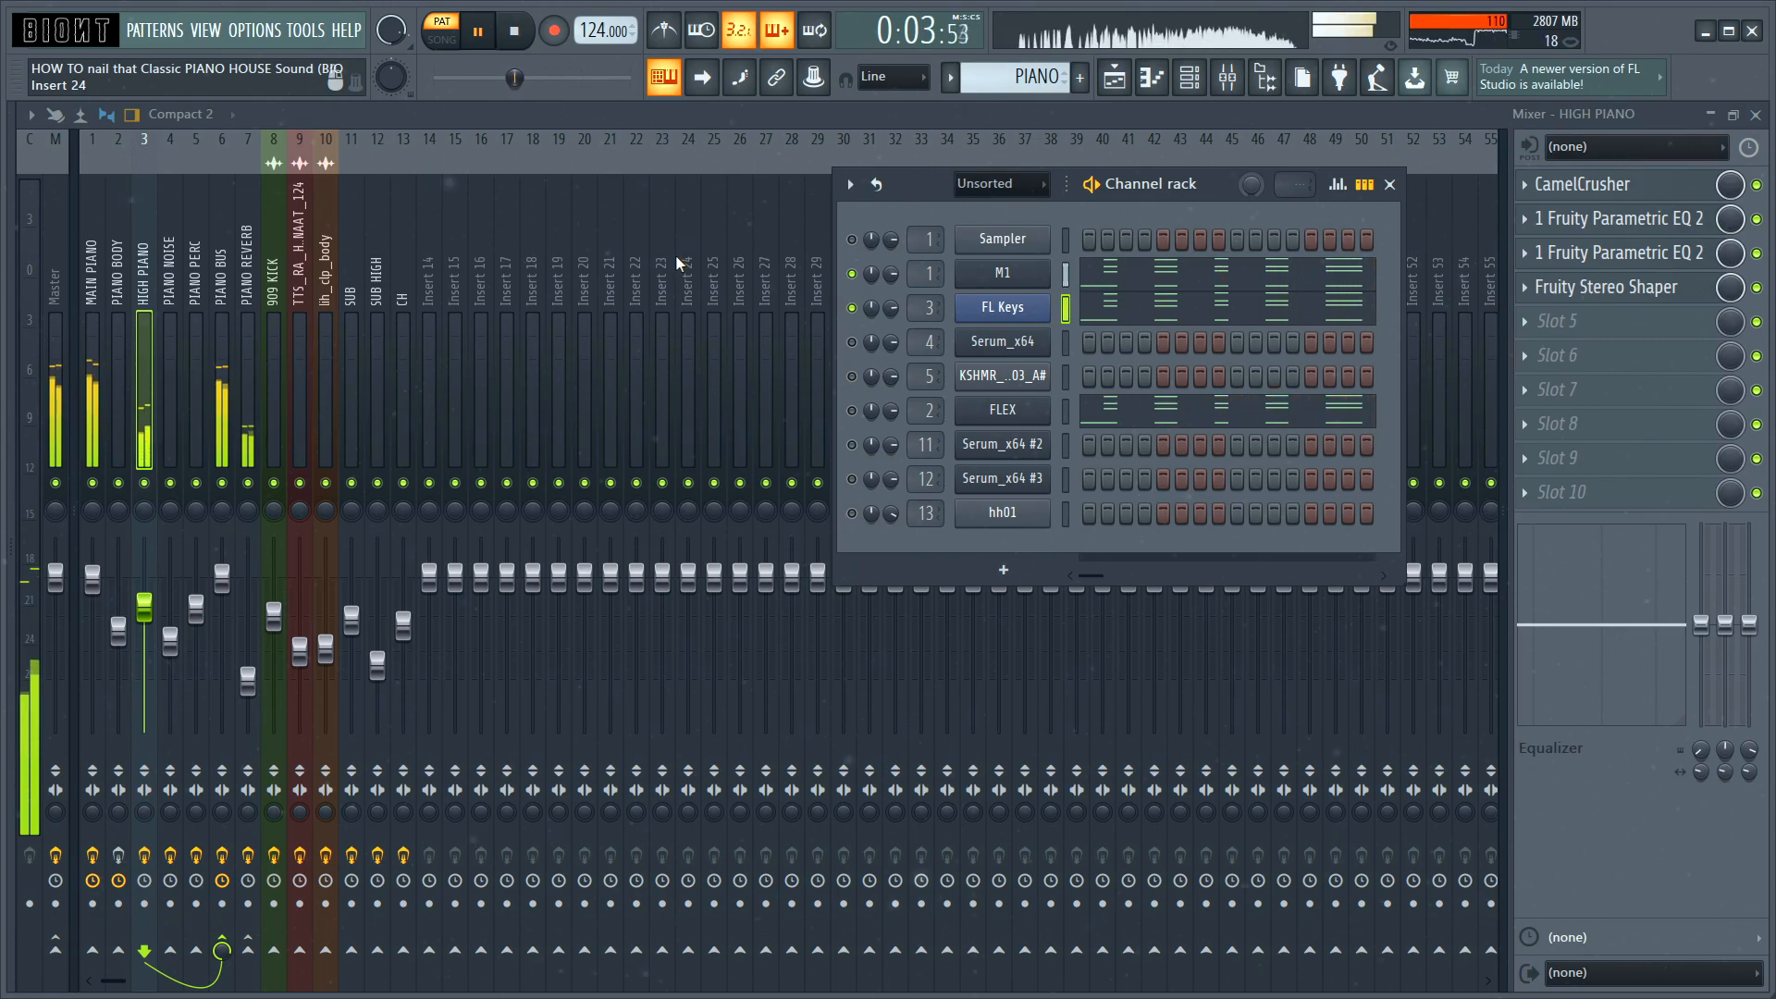
key(space)
key(F6)
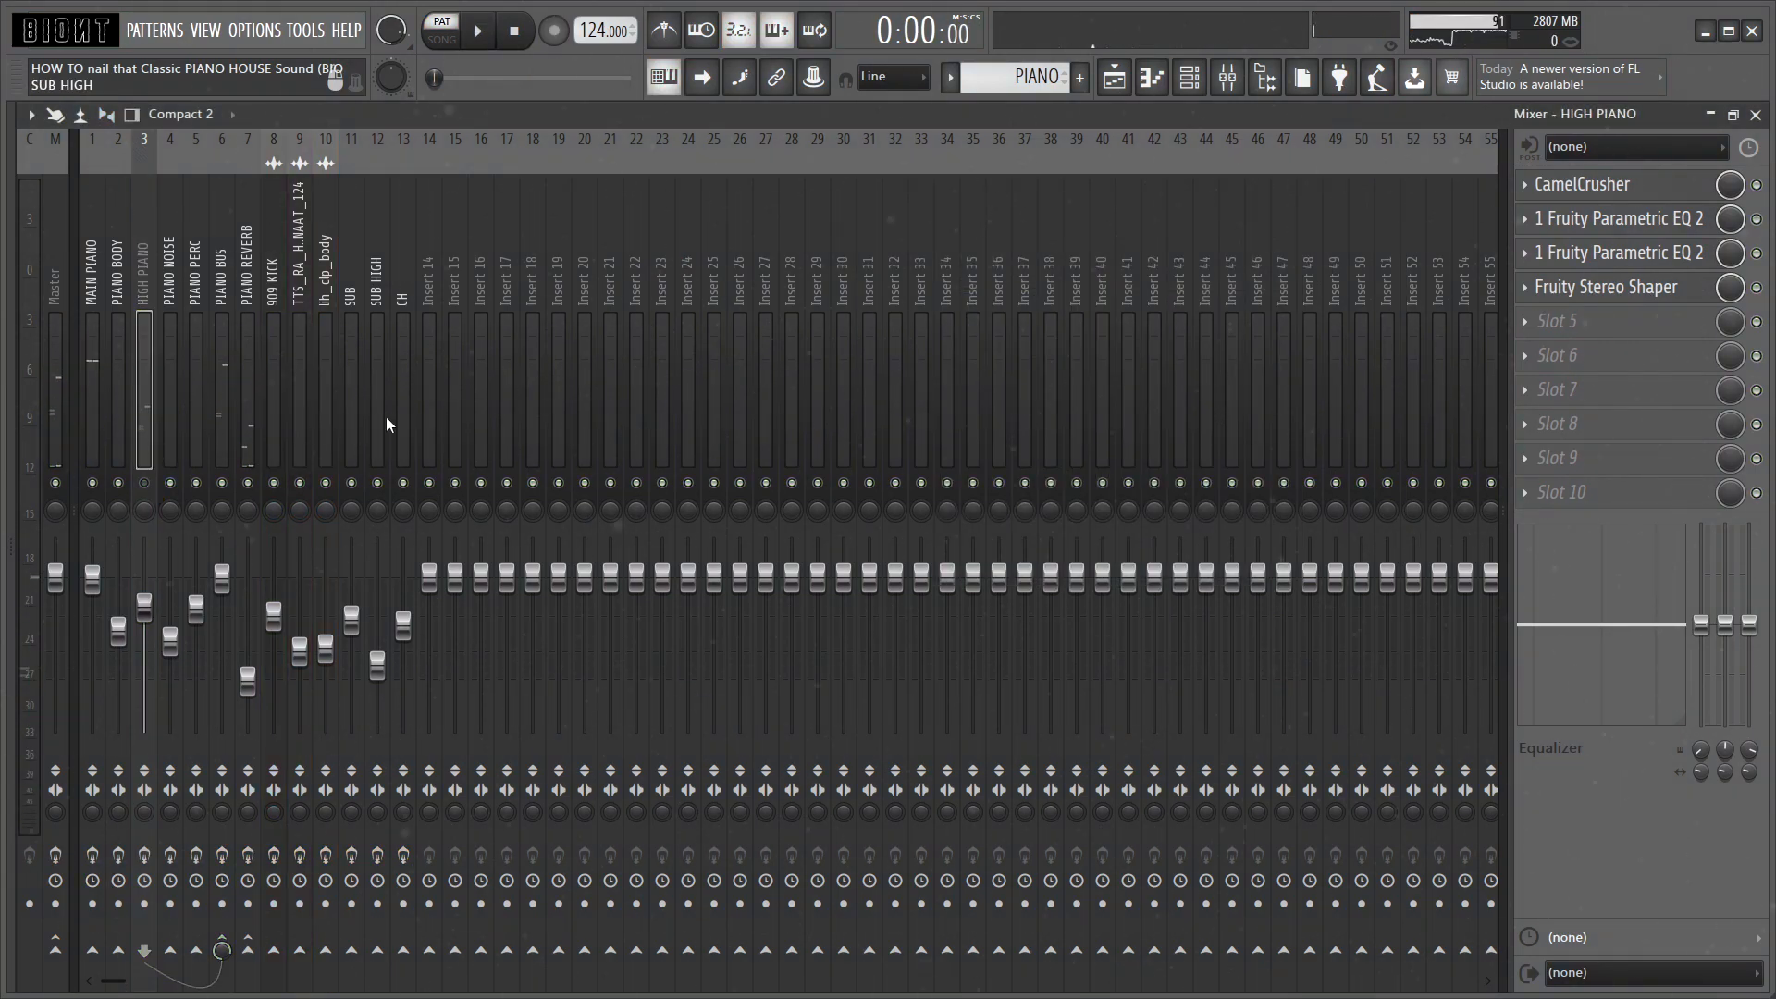
key(space)
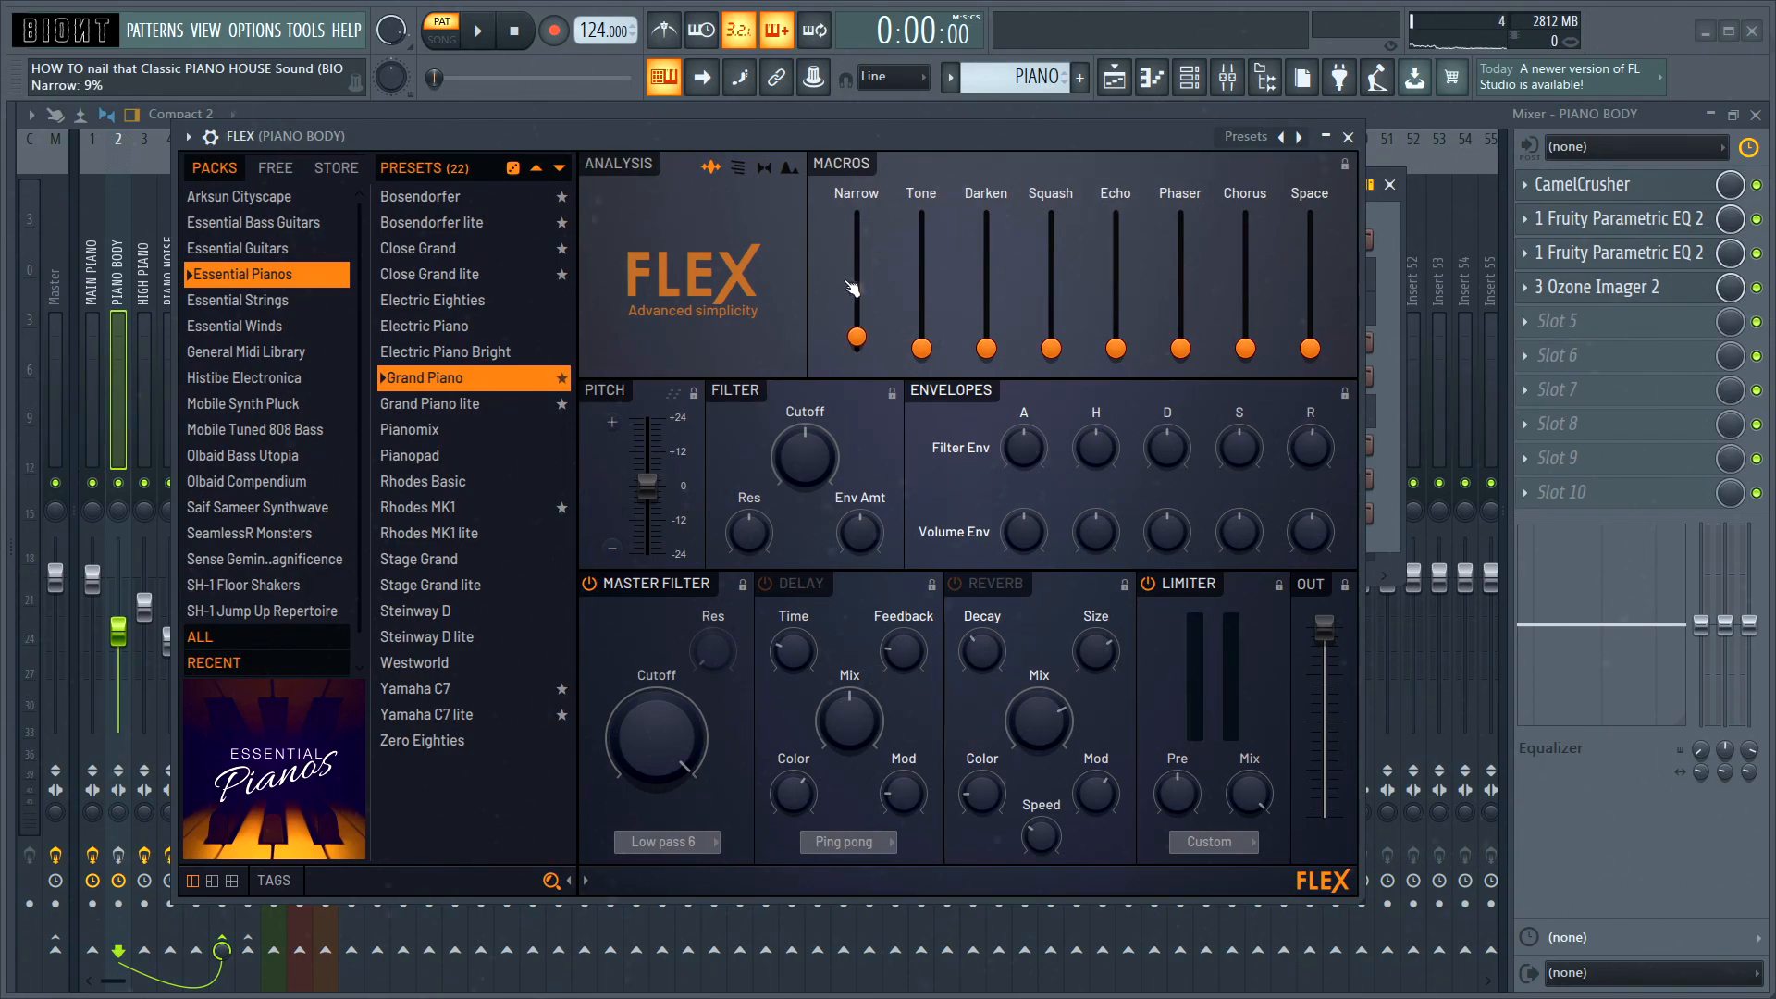
Step: Review FLEX's Grand Piano preset for the PIANO BODY layer and close the instrument window
drag(1072, 139, 1056, 140)
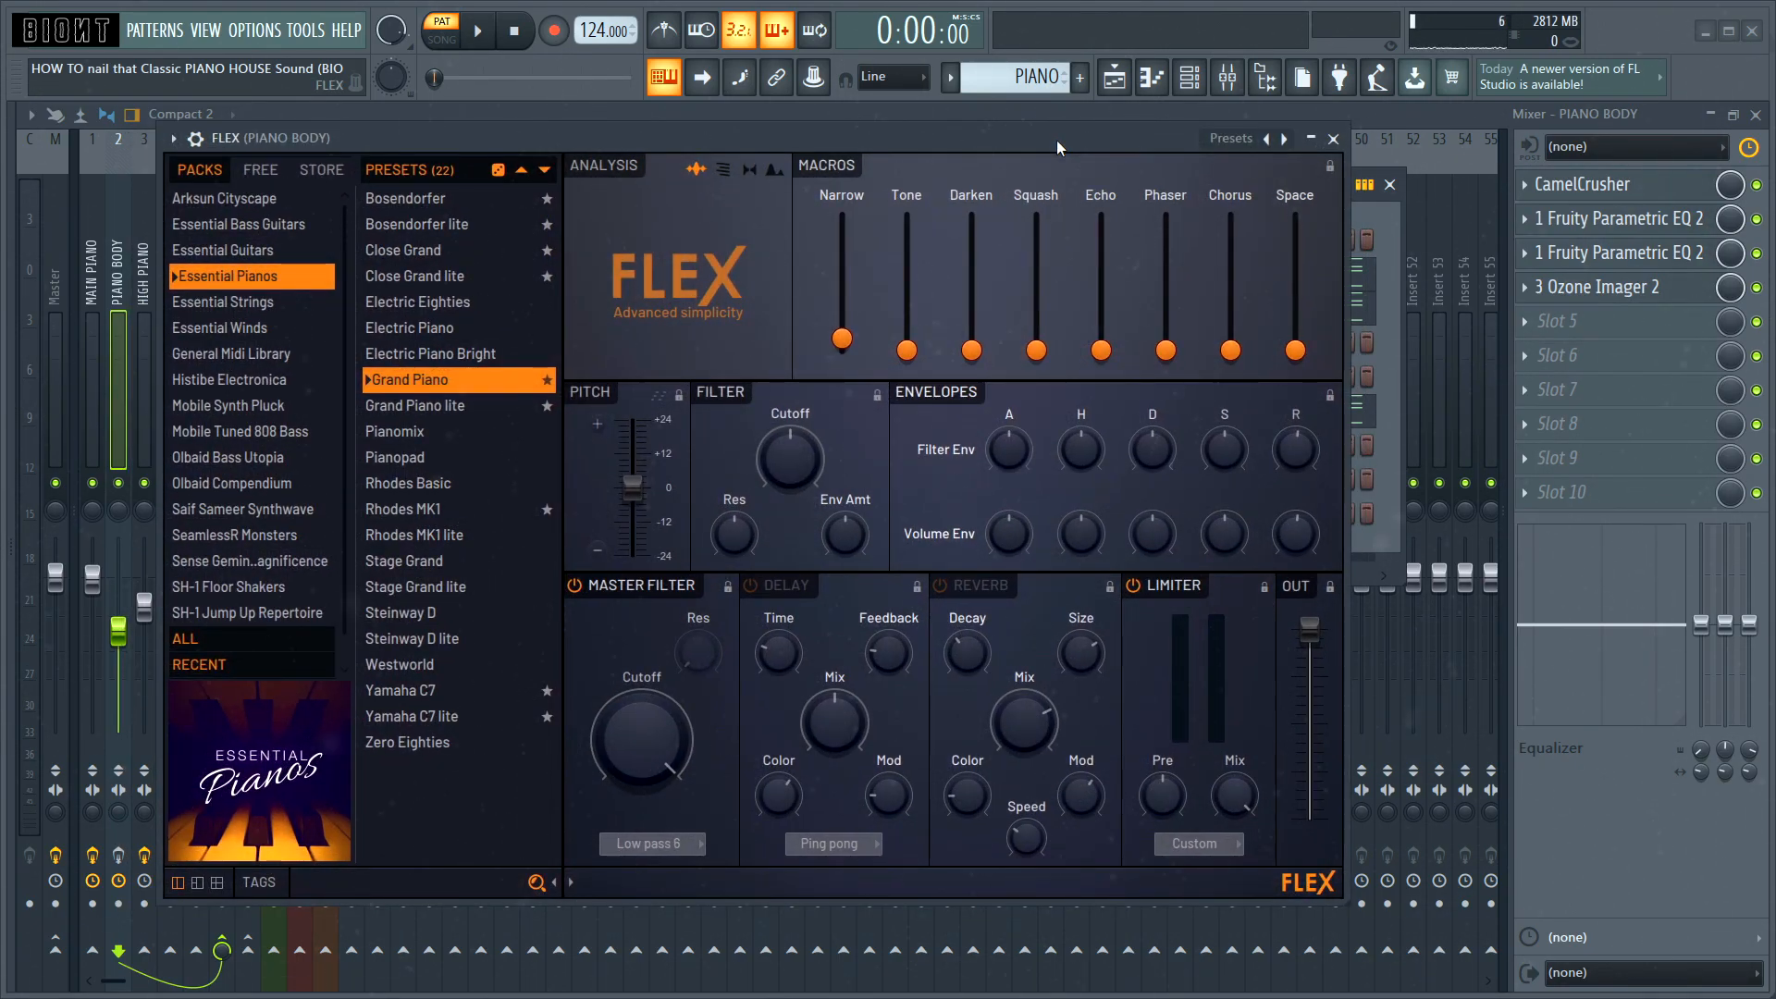
click(1339, 136)
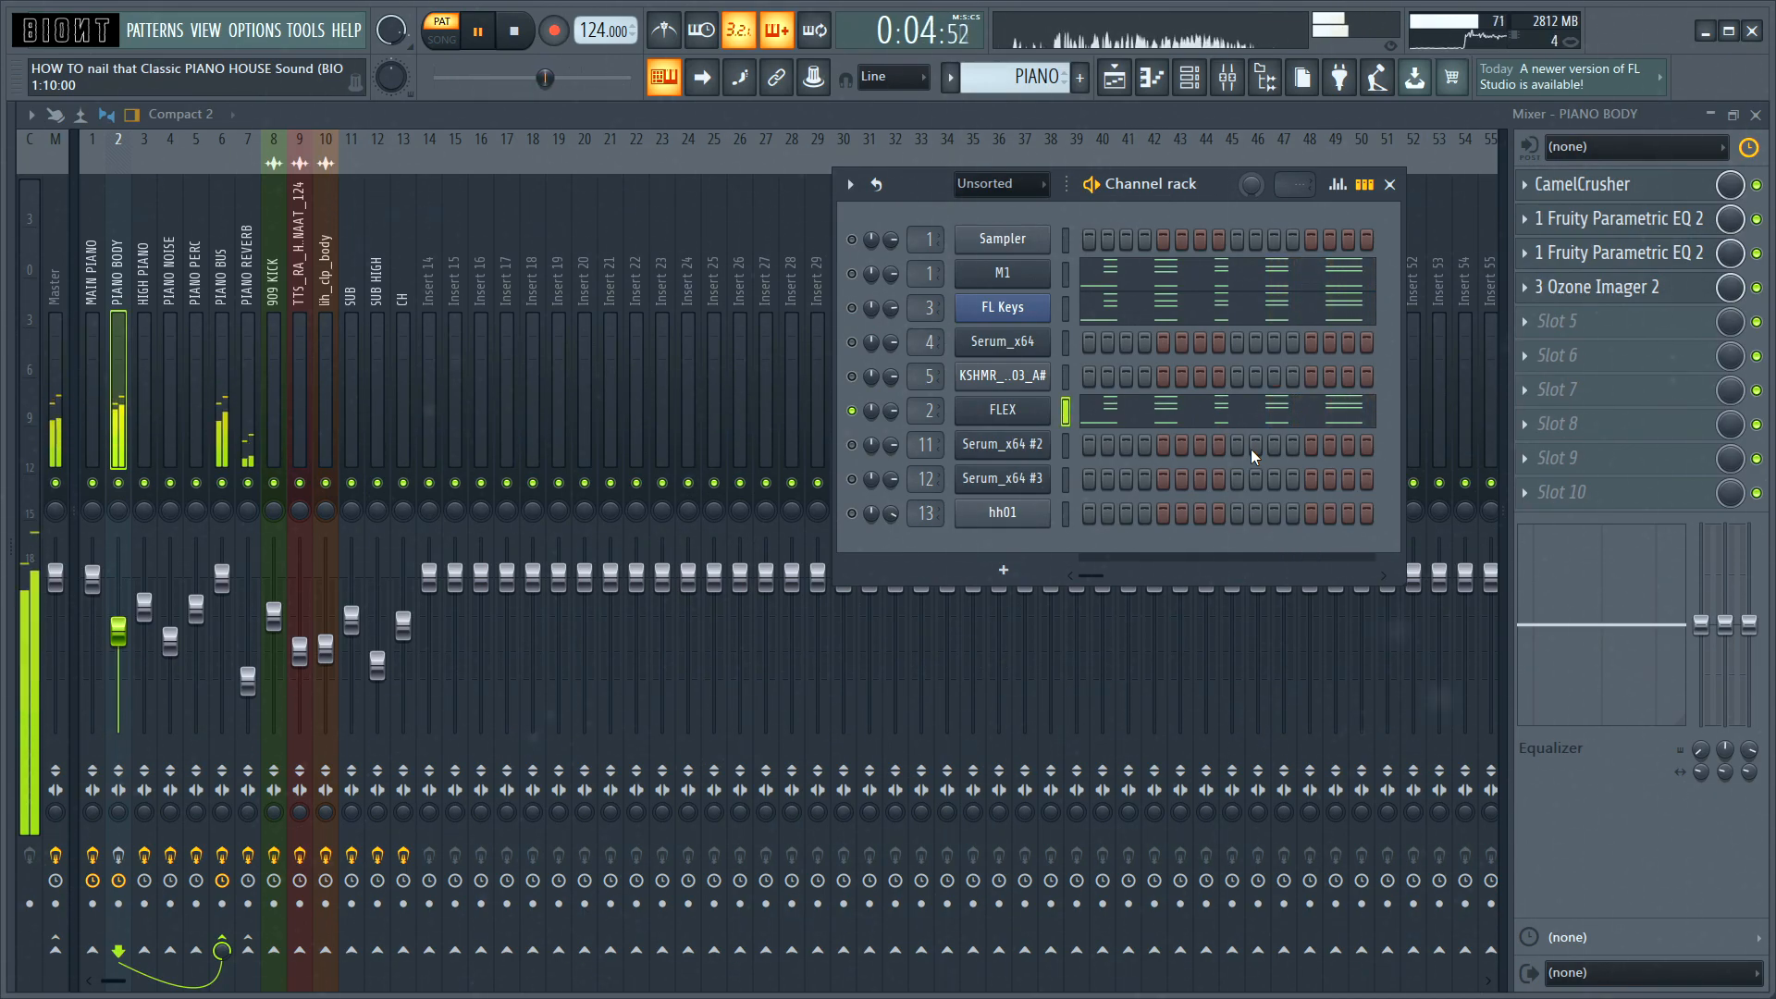
Step: Stop playback, enable the effects chain of the PIANO BODY track, and audition the soloed FLEX layer
key(space)
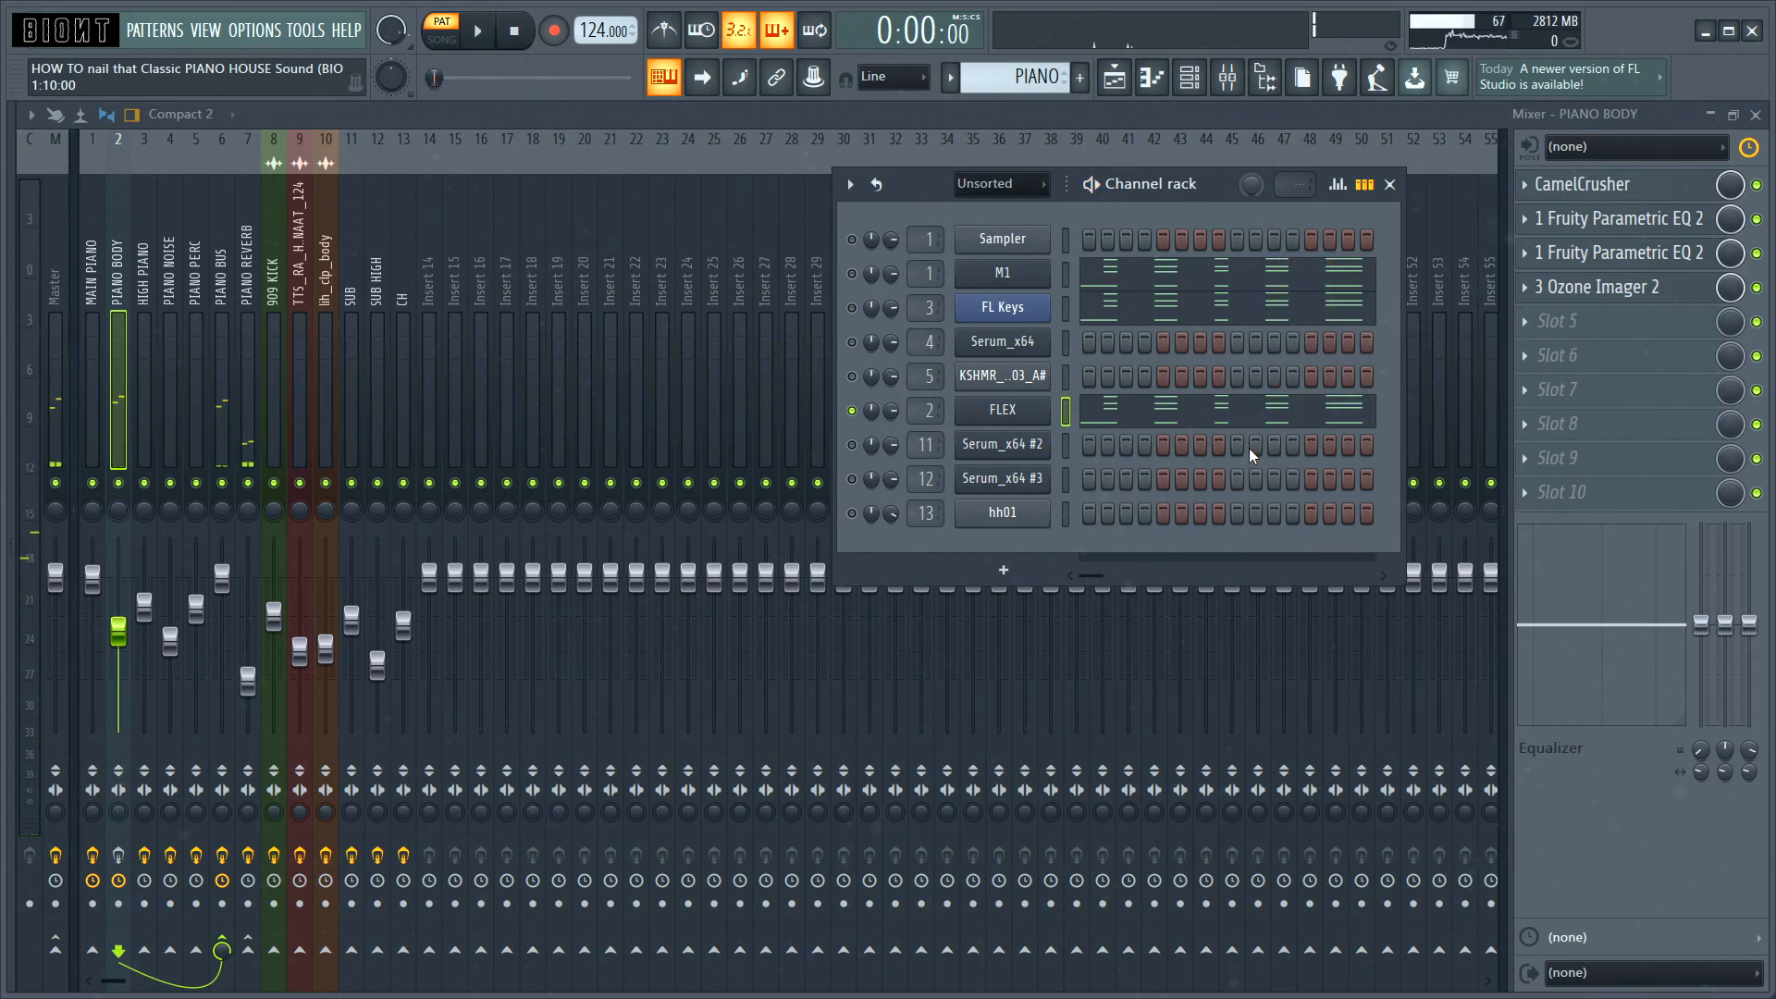
click(118, 854)
key(space)
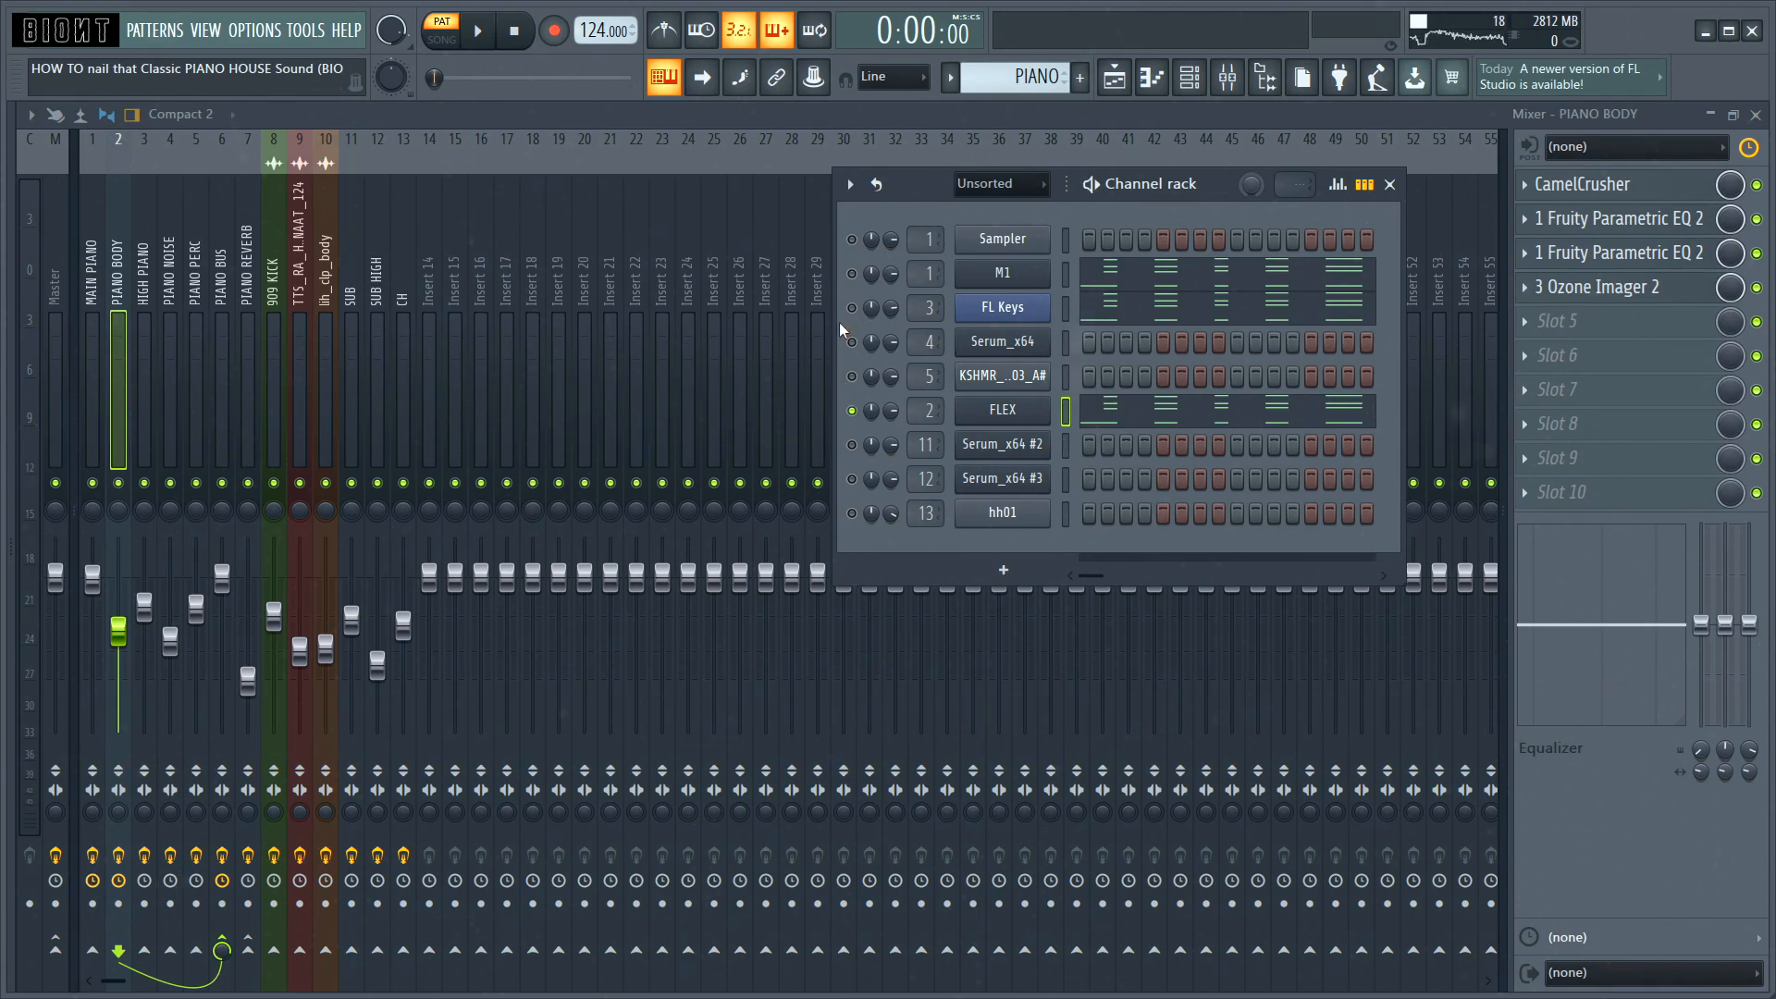
Step: Compare the piano layers with and without the FLEX body layer, including playback of the PIANO pattern in the arrangement
key(space)
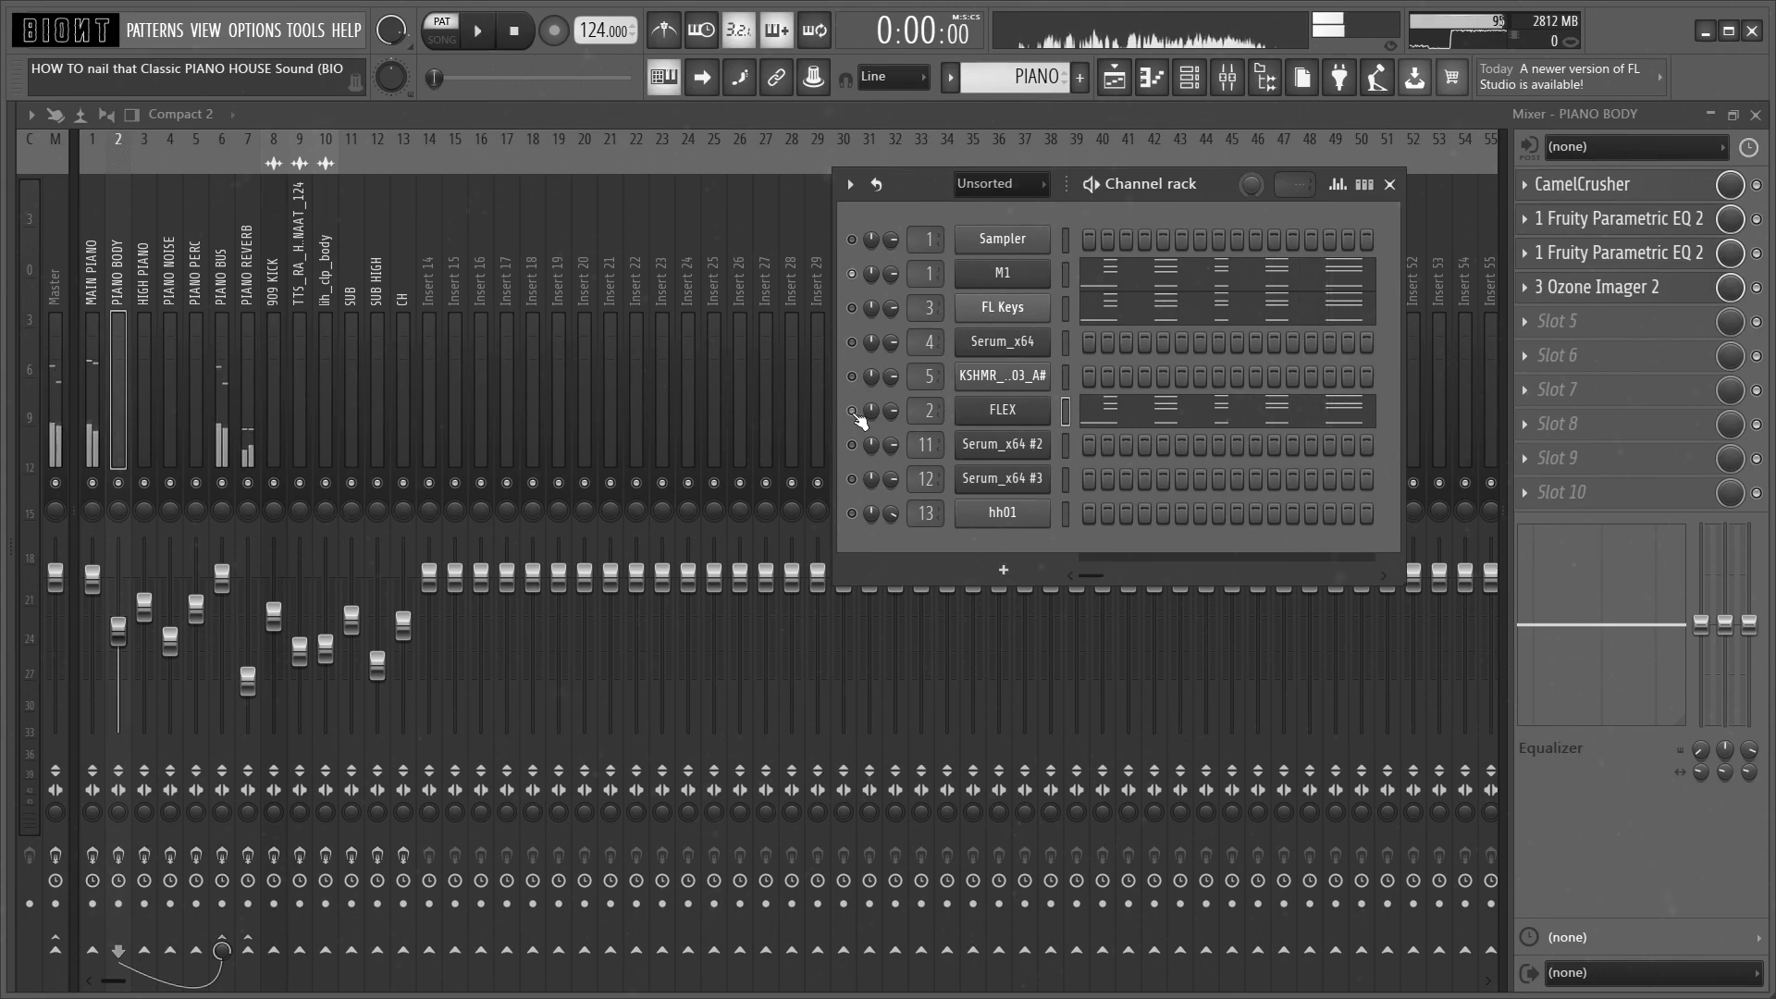
key(space)
key(space)
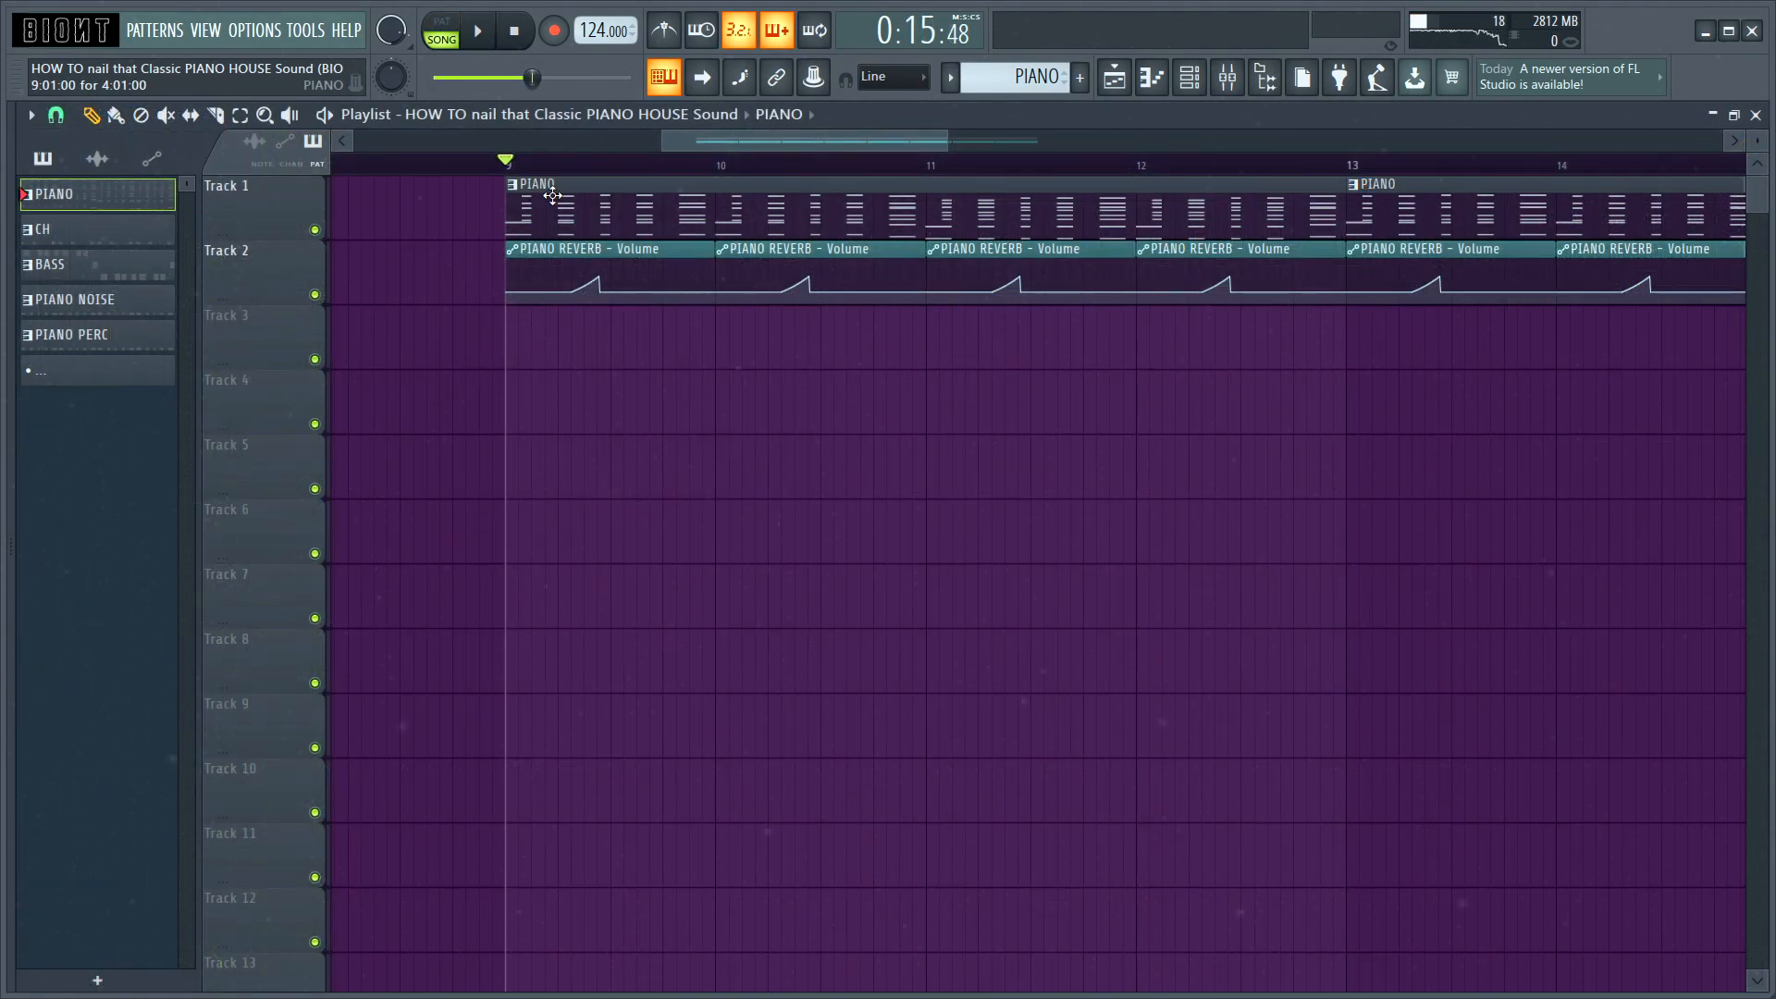
key(space)
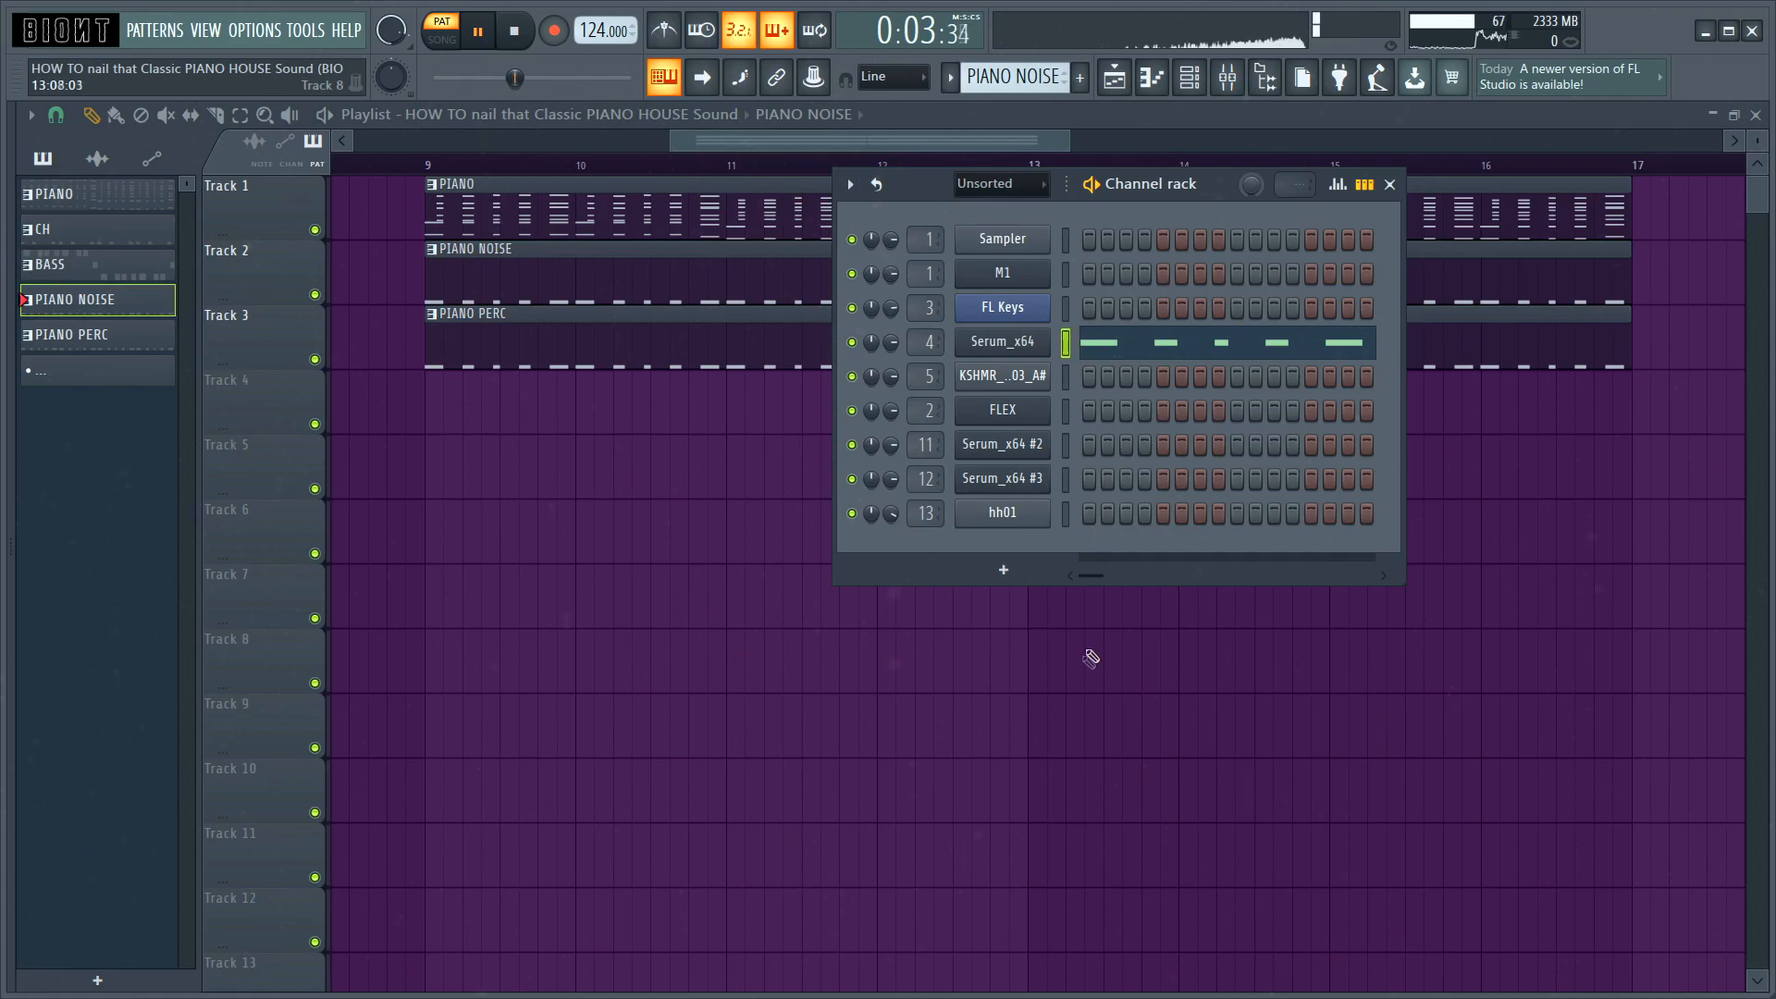
Step: Audition the PIANO NOISE layer with the mixer shown, and play it together with the PIANO pattern in the arrangement
key(space)
key(F9)
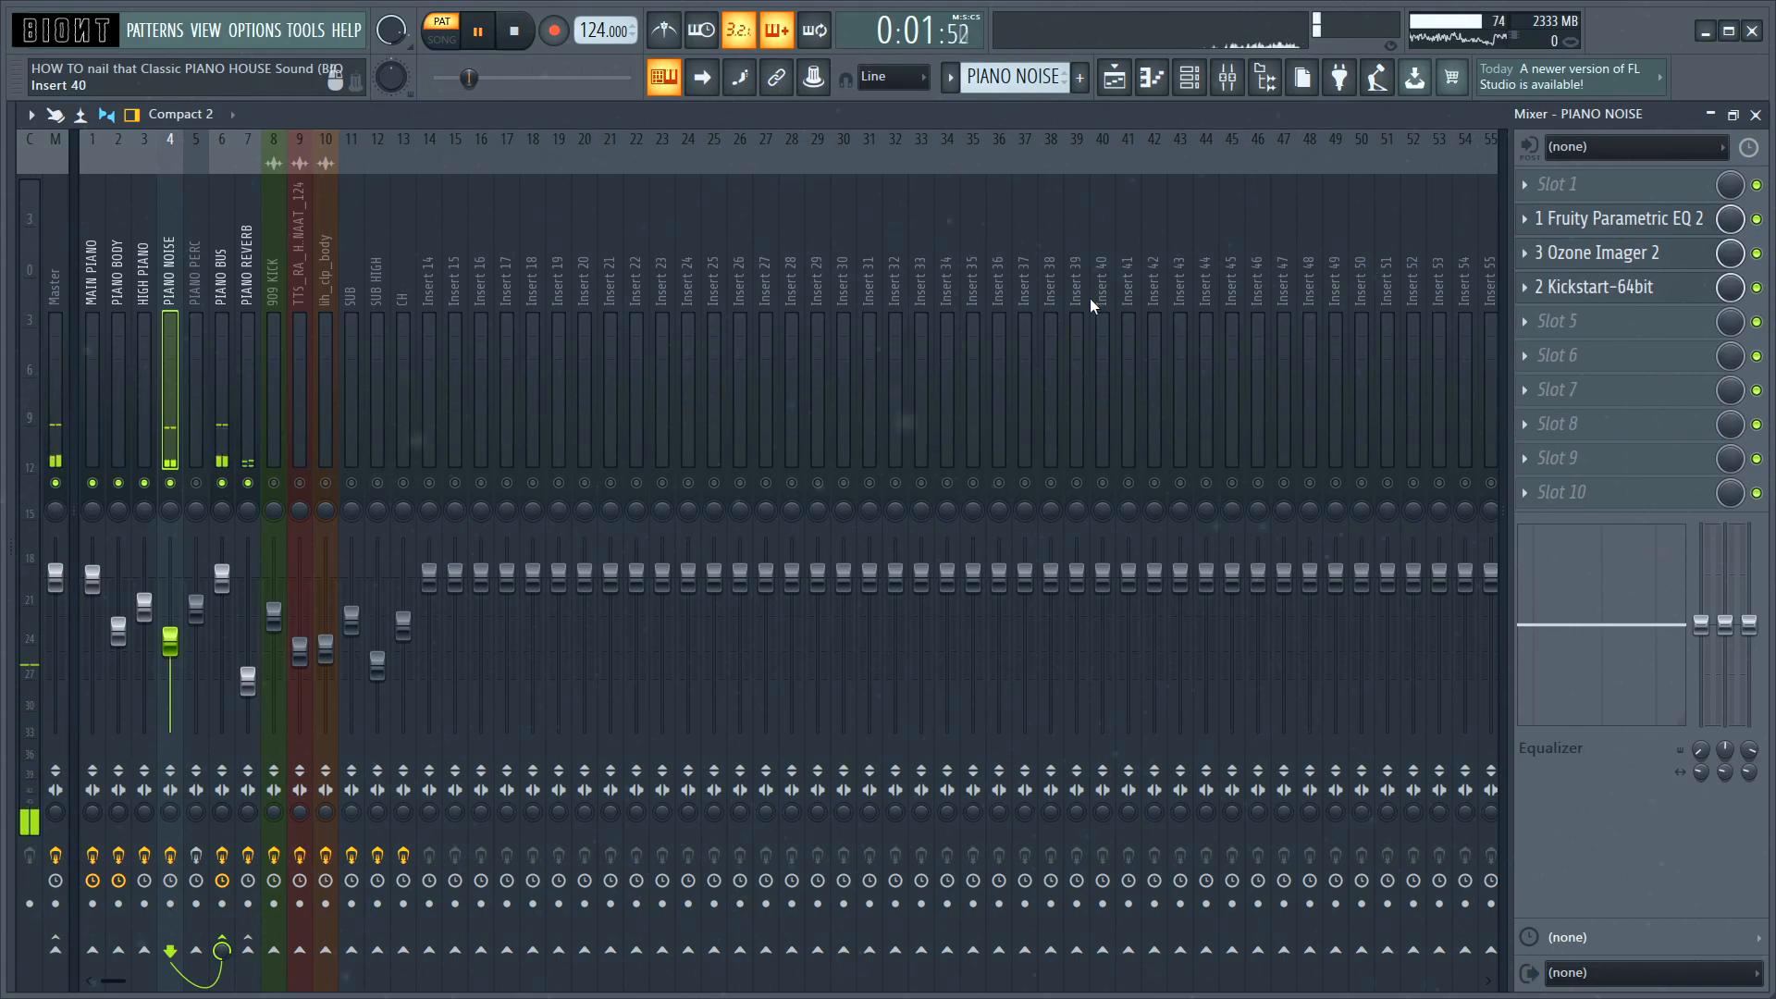
key(space)
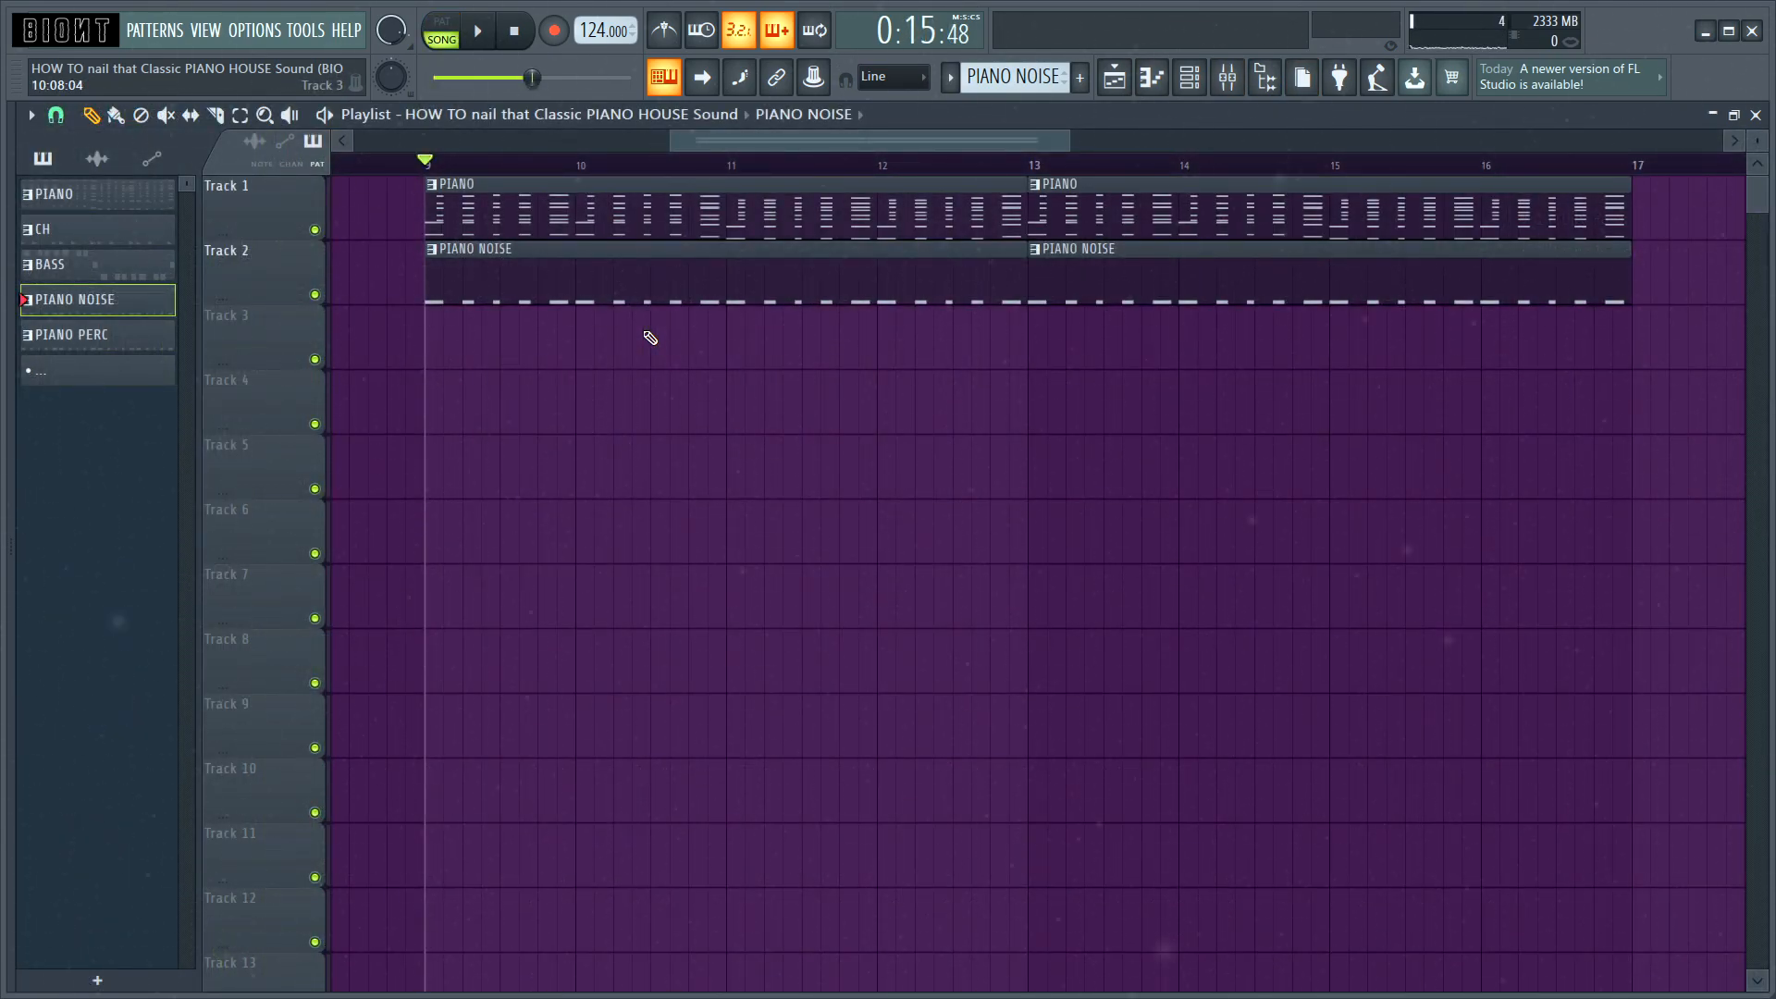
key(space)
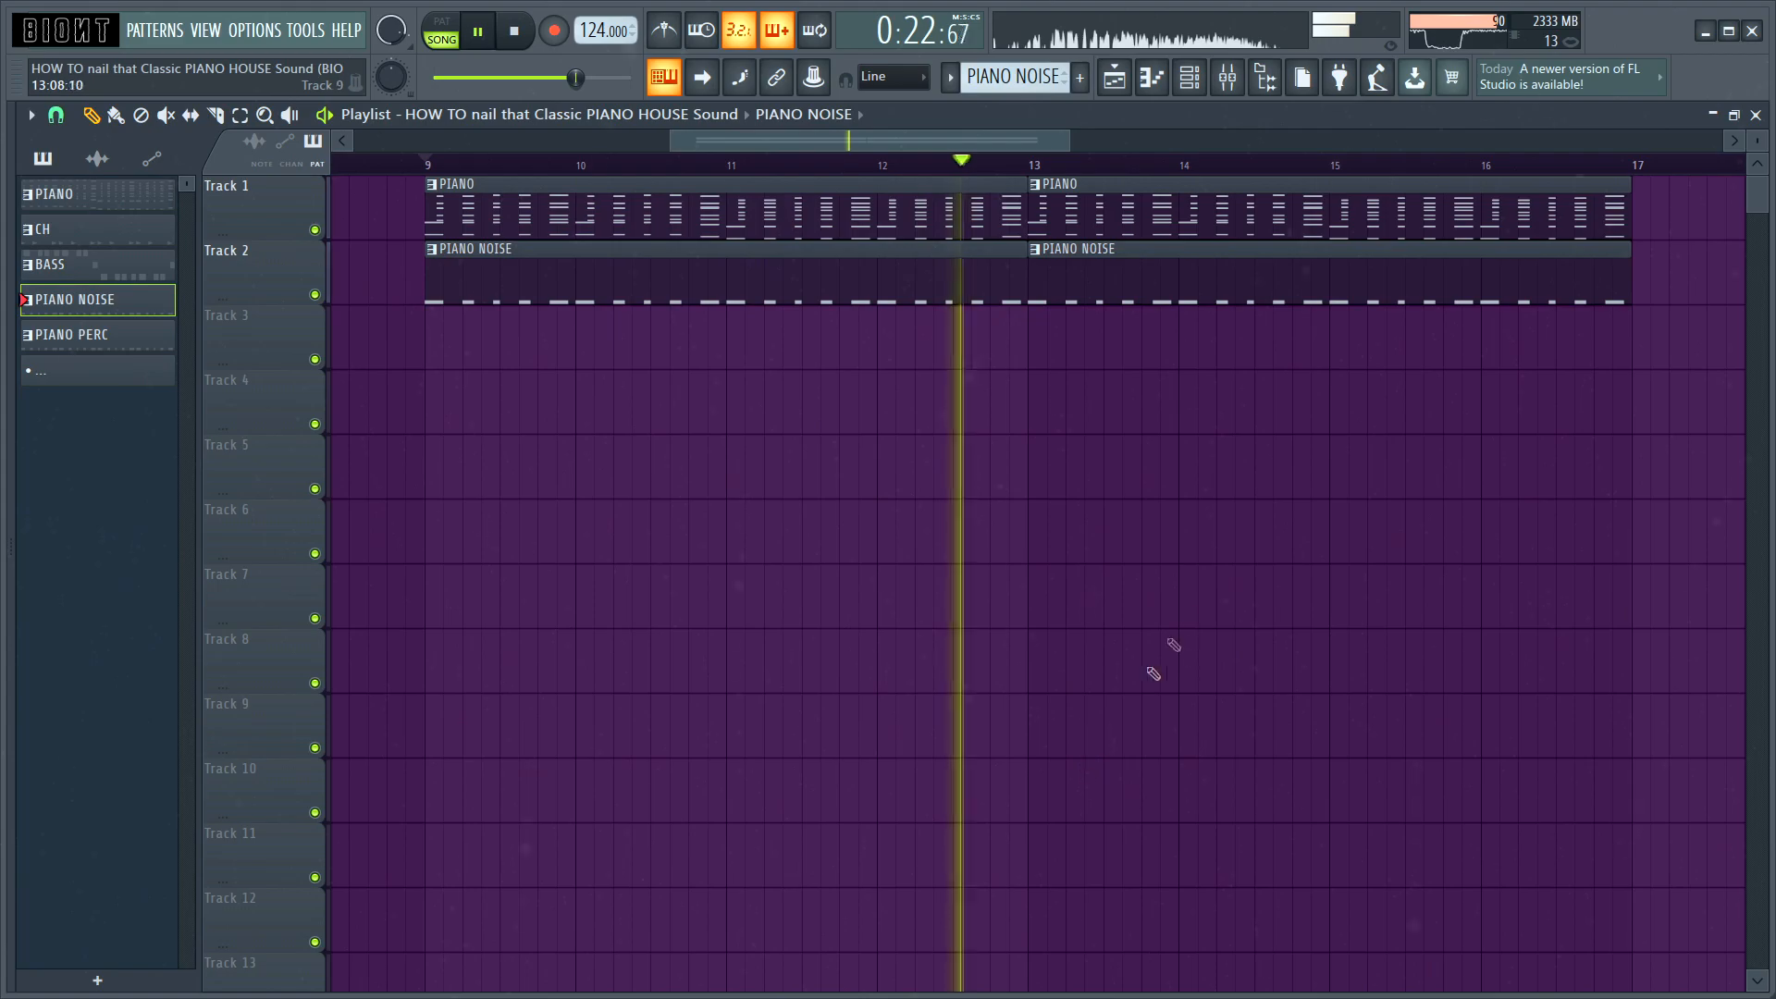
key(space)
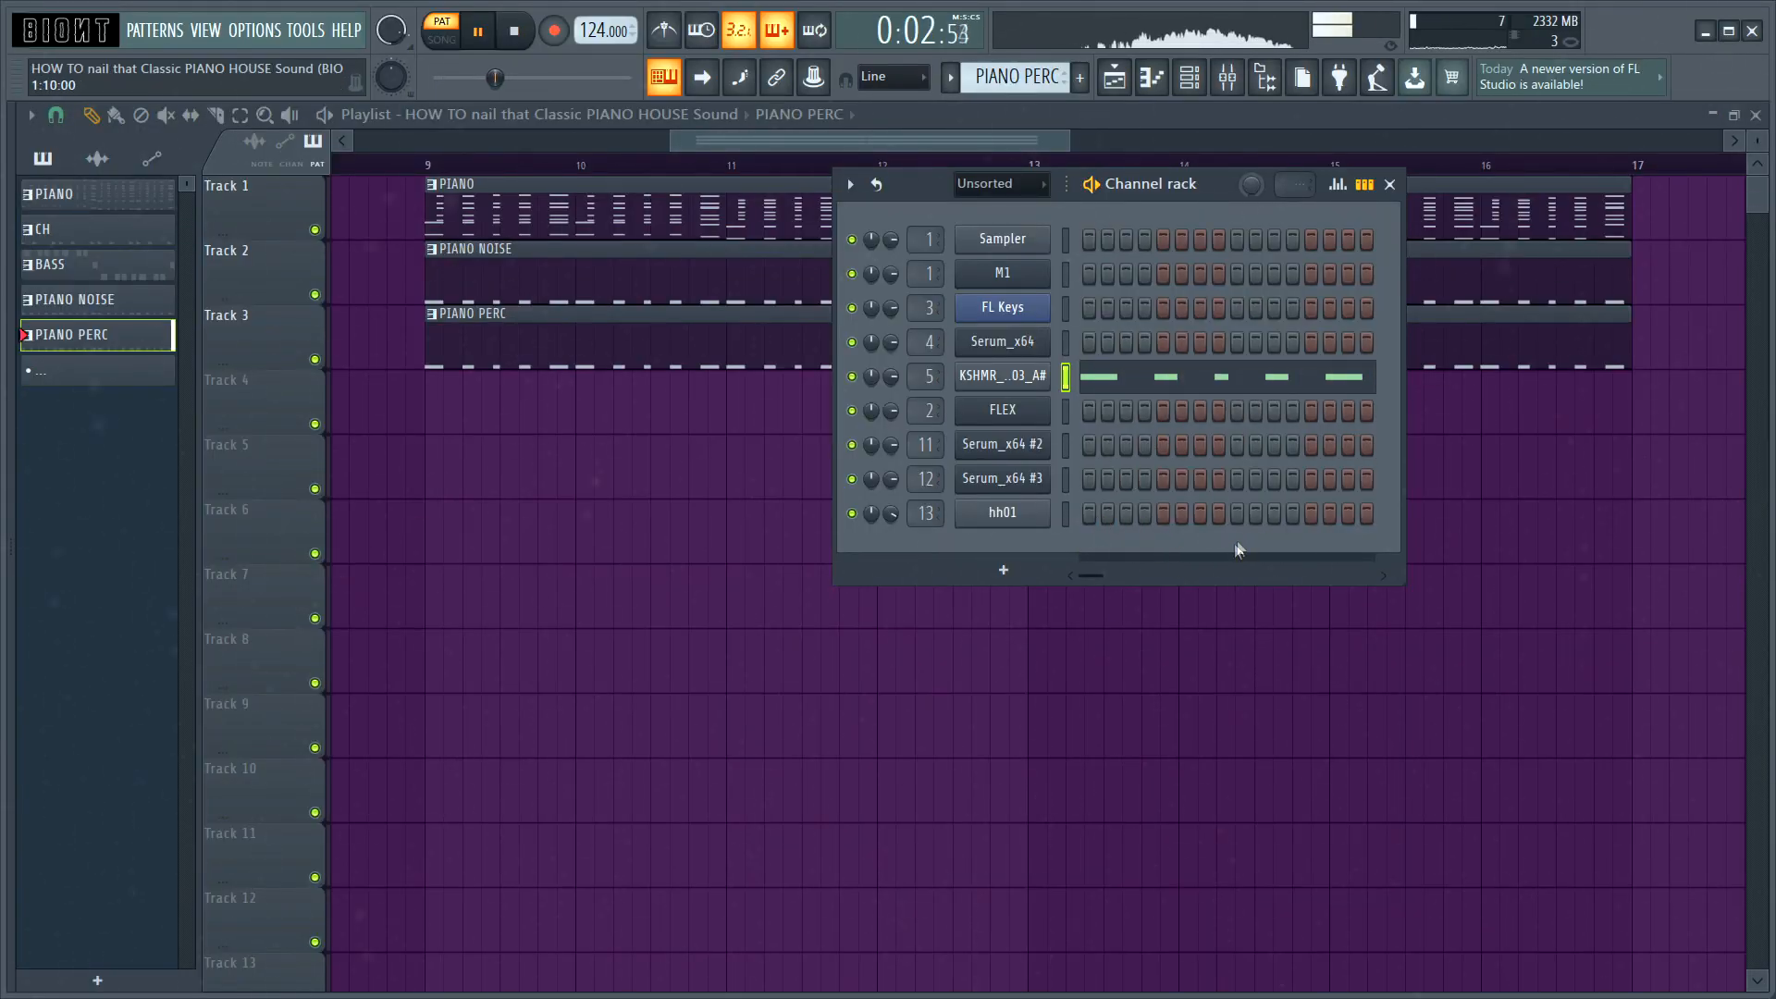
Step: Stop the PIANO PERC pattern, show the mixer, and audition the layer through its PIANO PERC track
key(space)
key(F9)
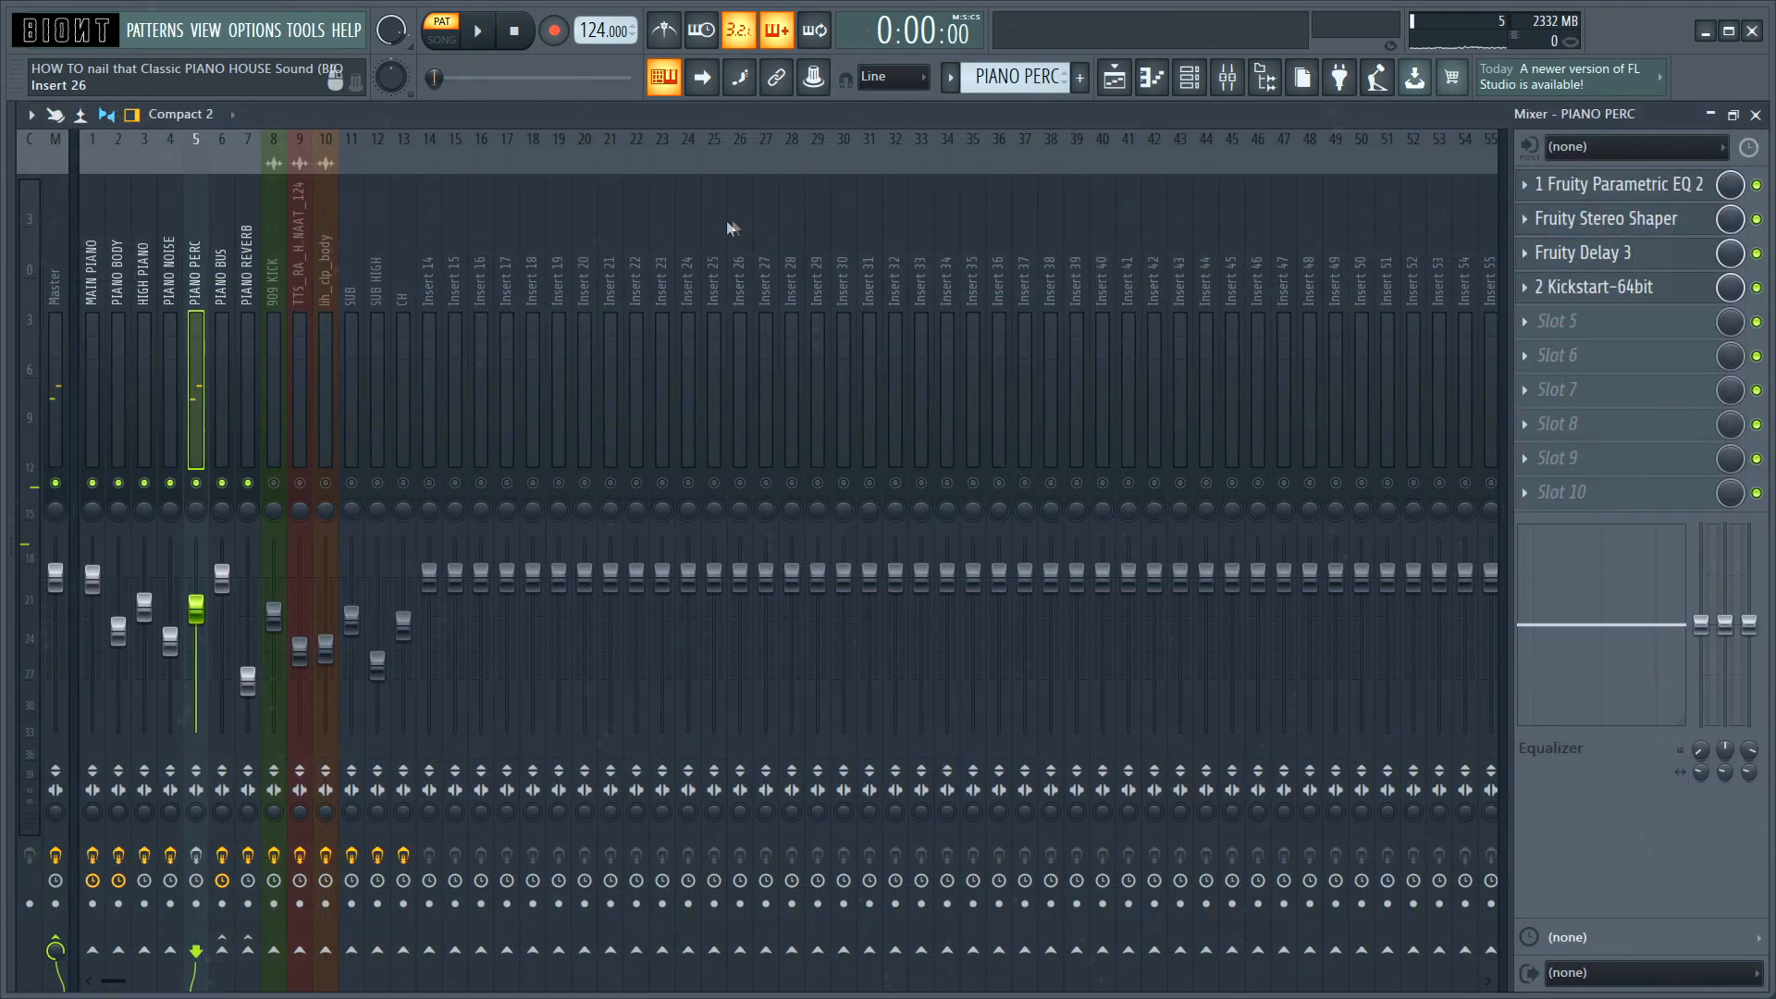
key(space)
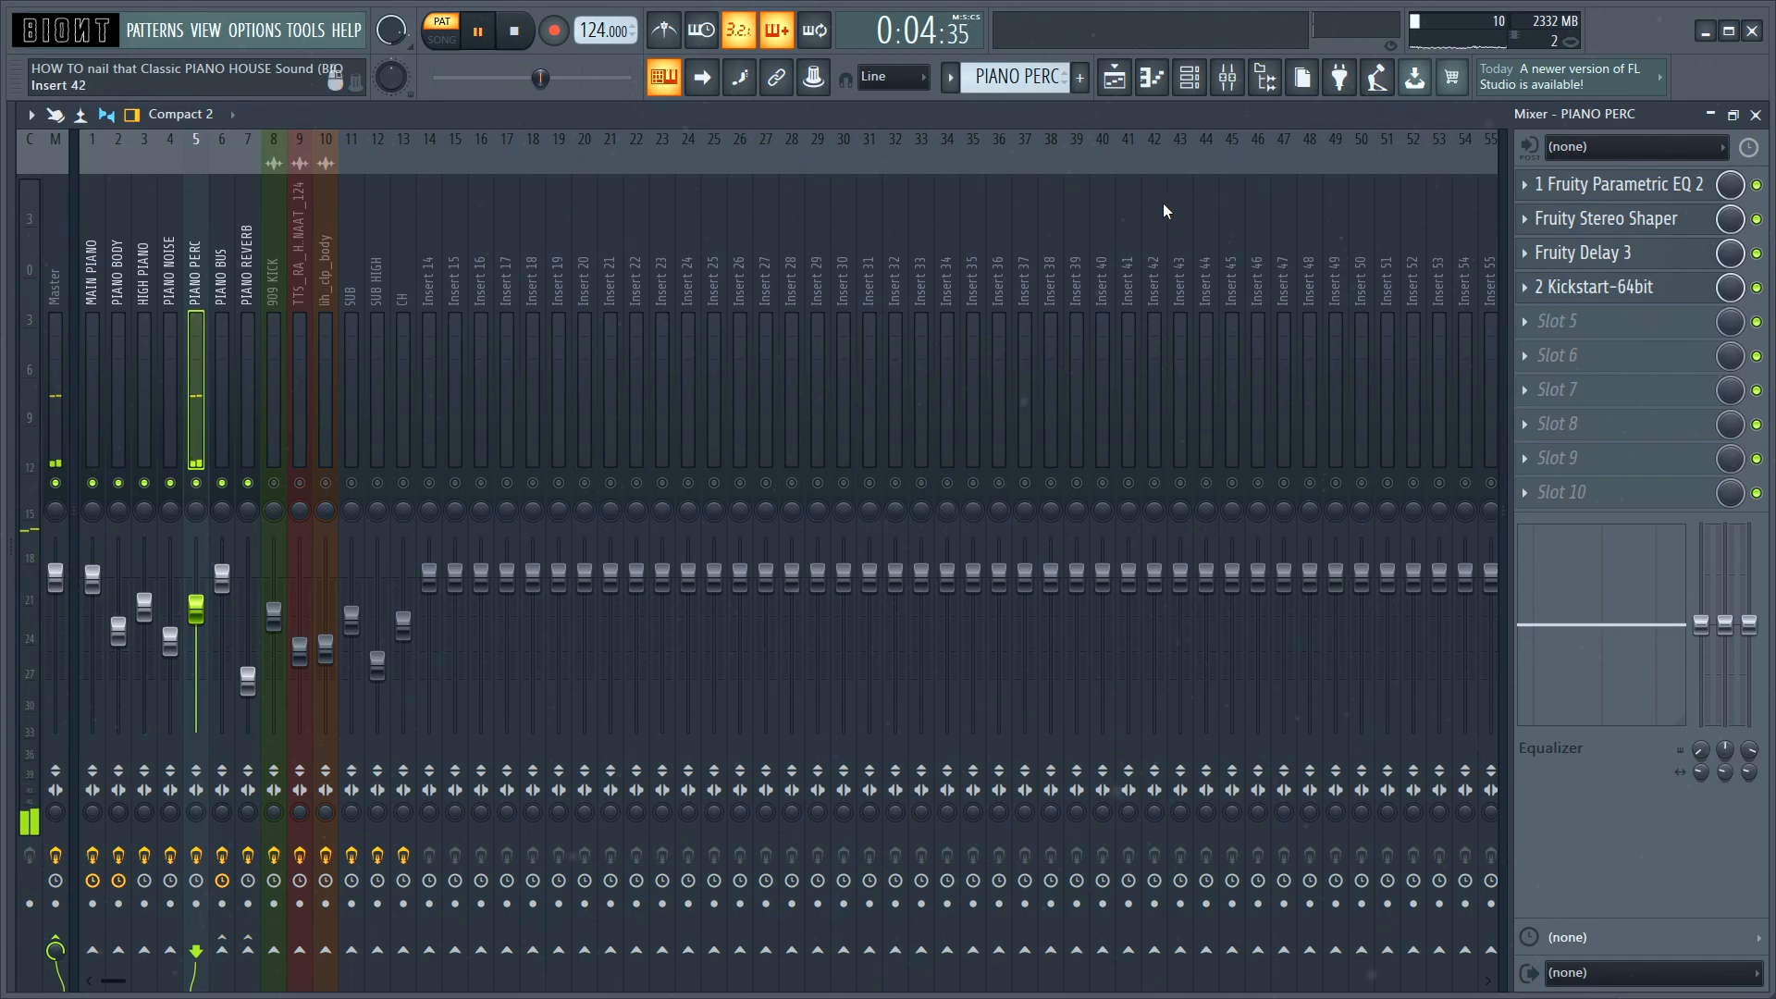
key(space)
Step: Open Fruity Stereo Shaper on the PIANO PERC track and arrange the plugin windows to review the settings
click(1614, 219)
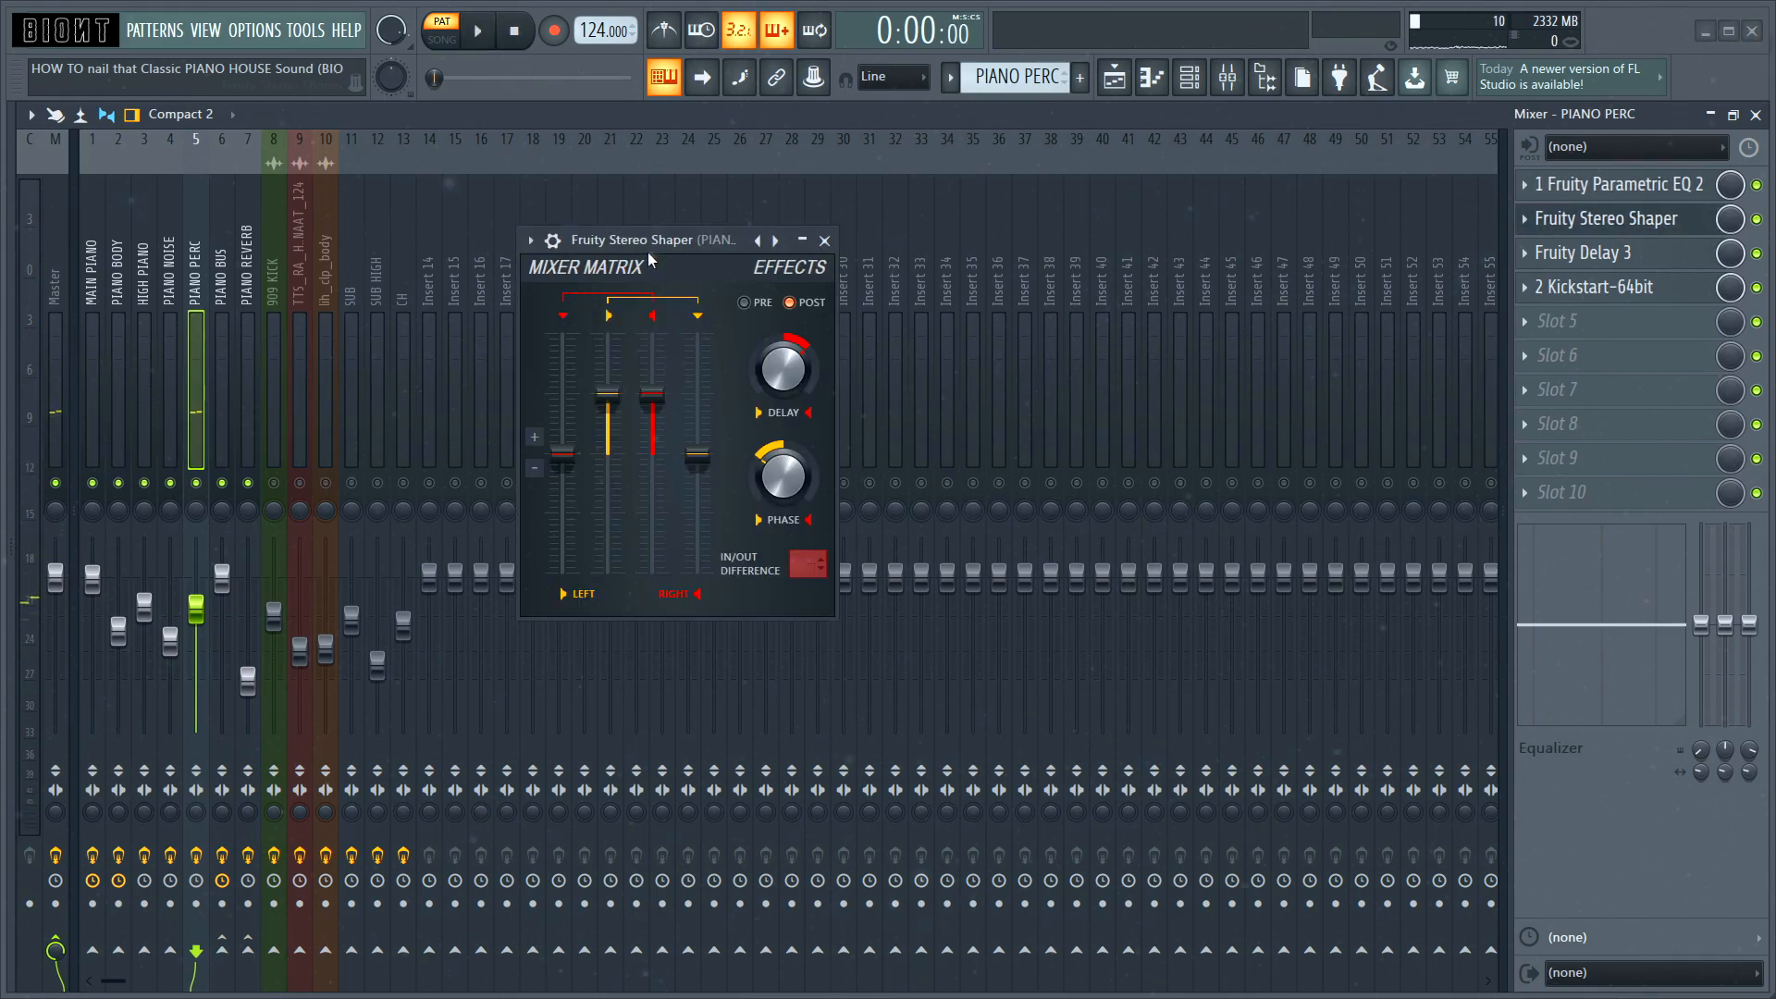
drag(651, 242, 671, 128)
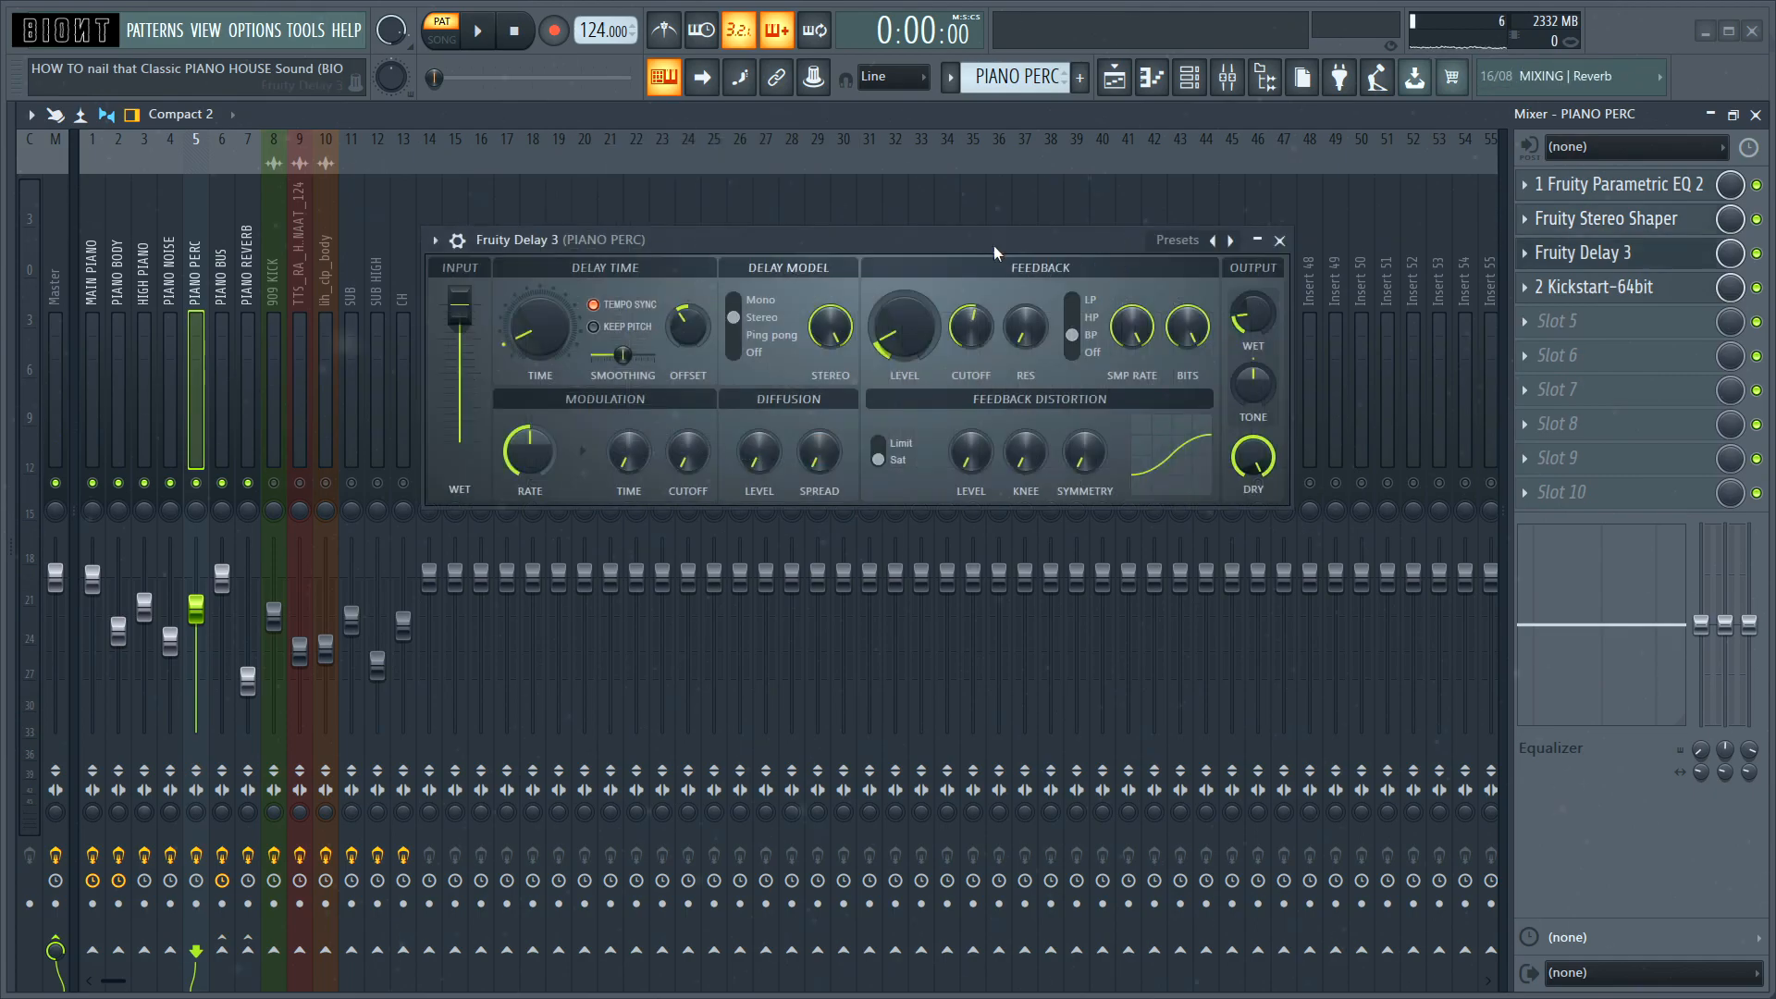
drag(1019, 250, 1000, 212)
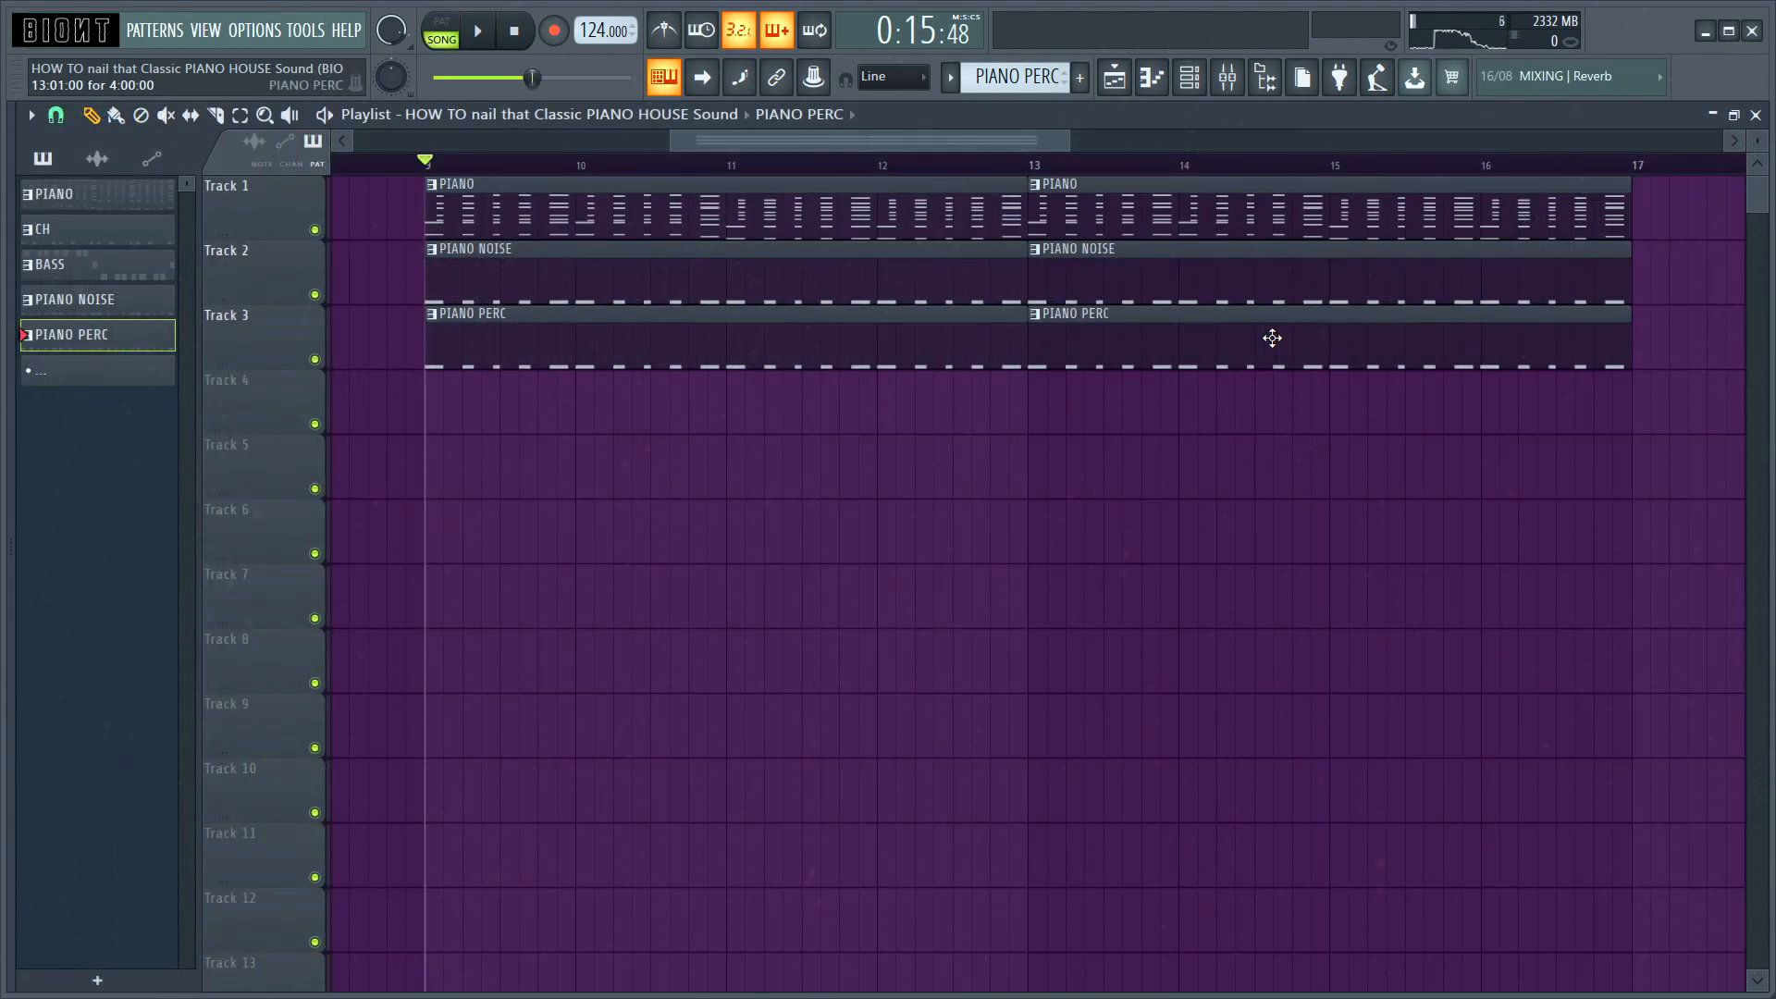
Step: Play the arrangement with the PIANO, PIANO NOISE and PIANO PERC patterns layered together
key(space)
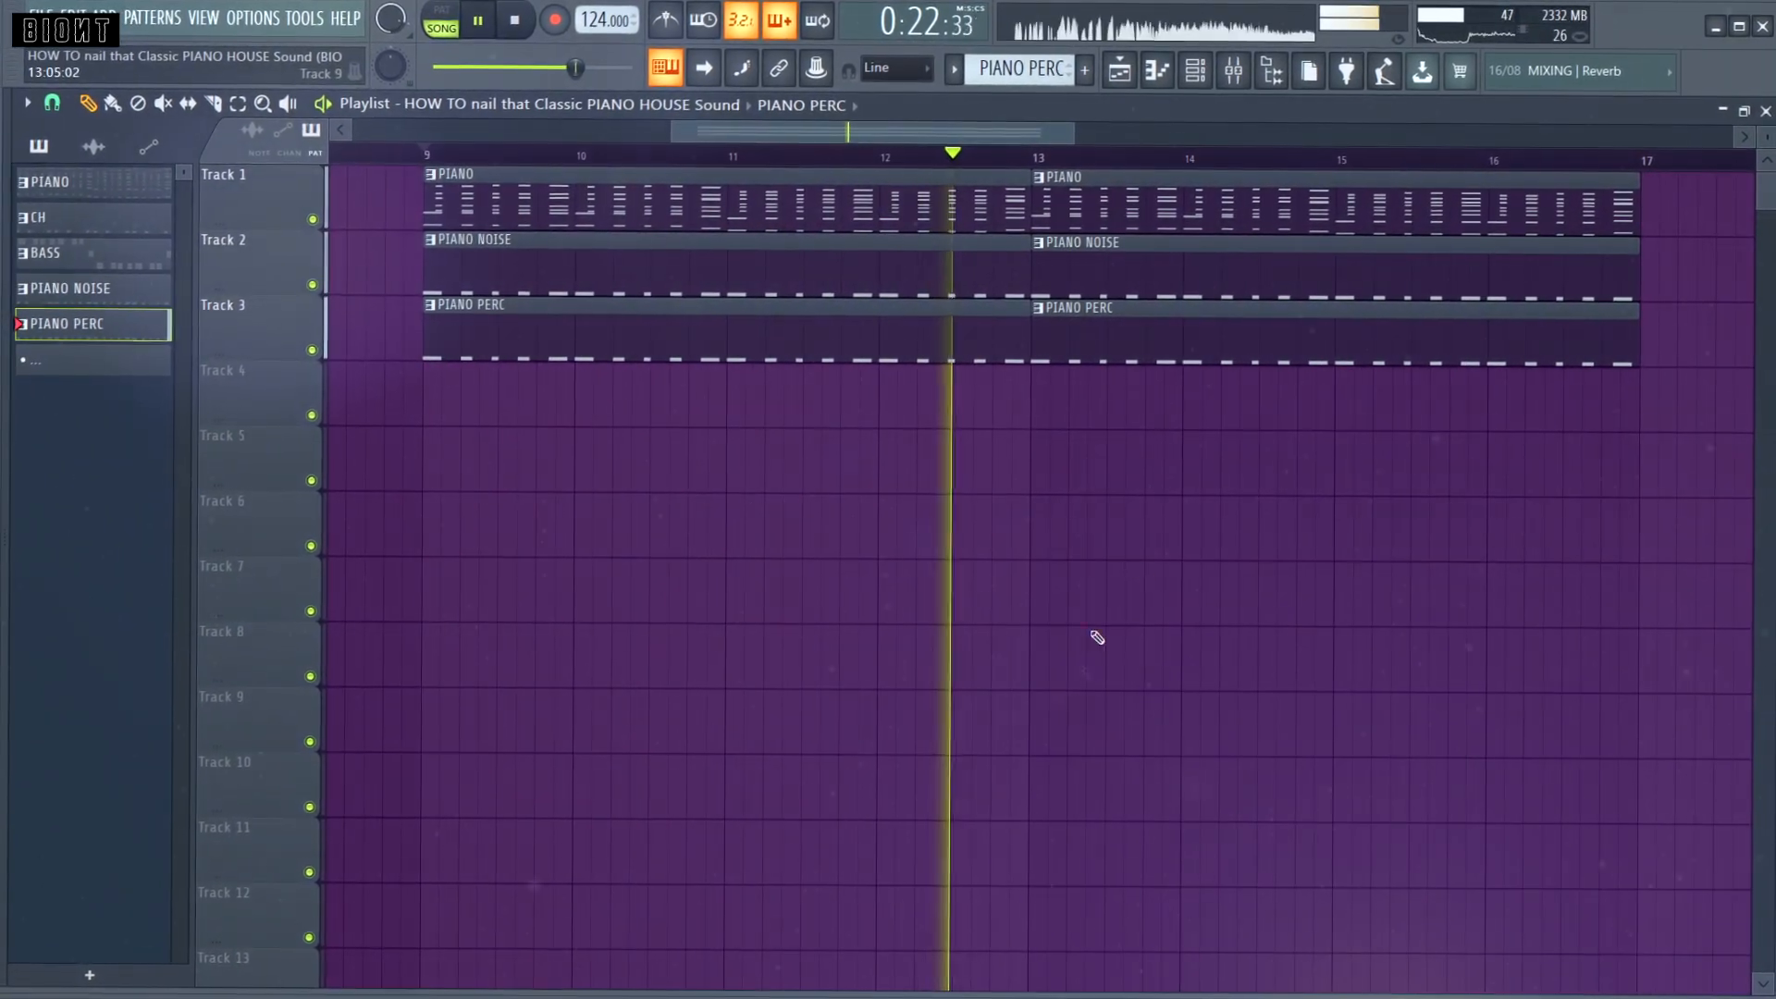
key(space)
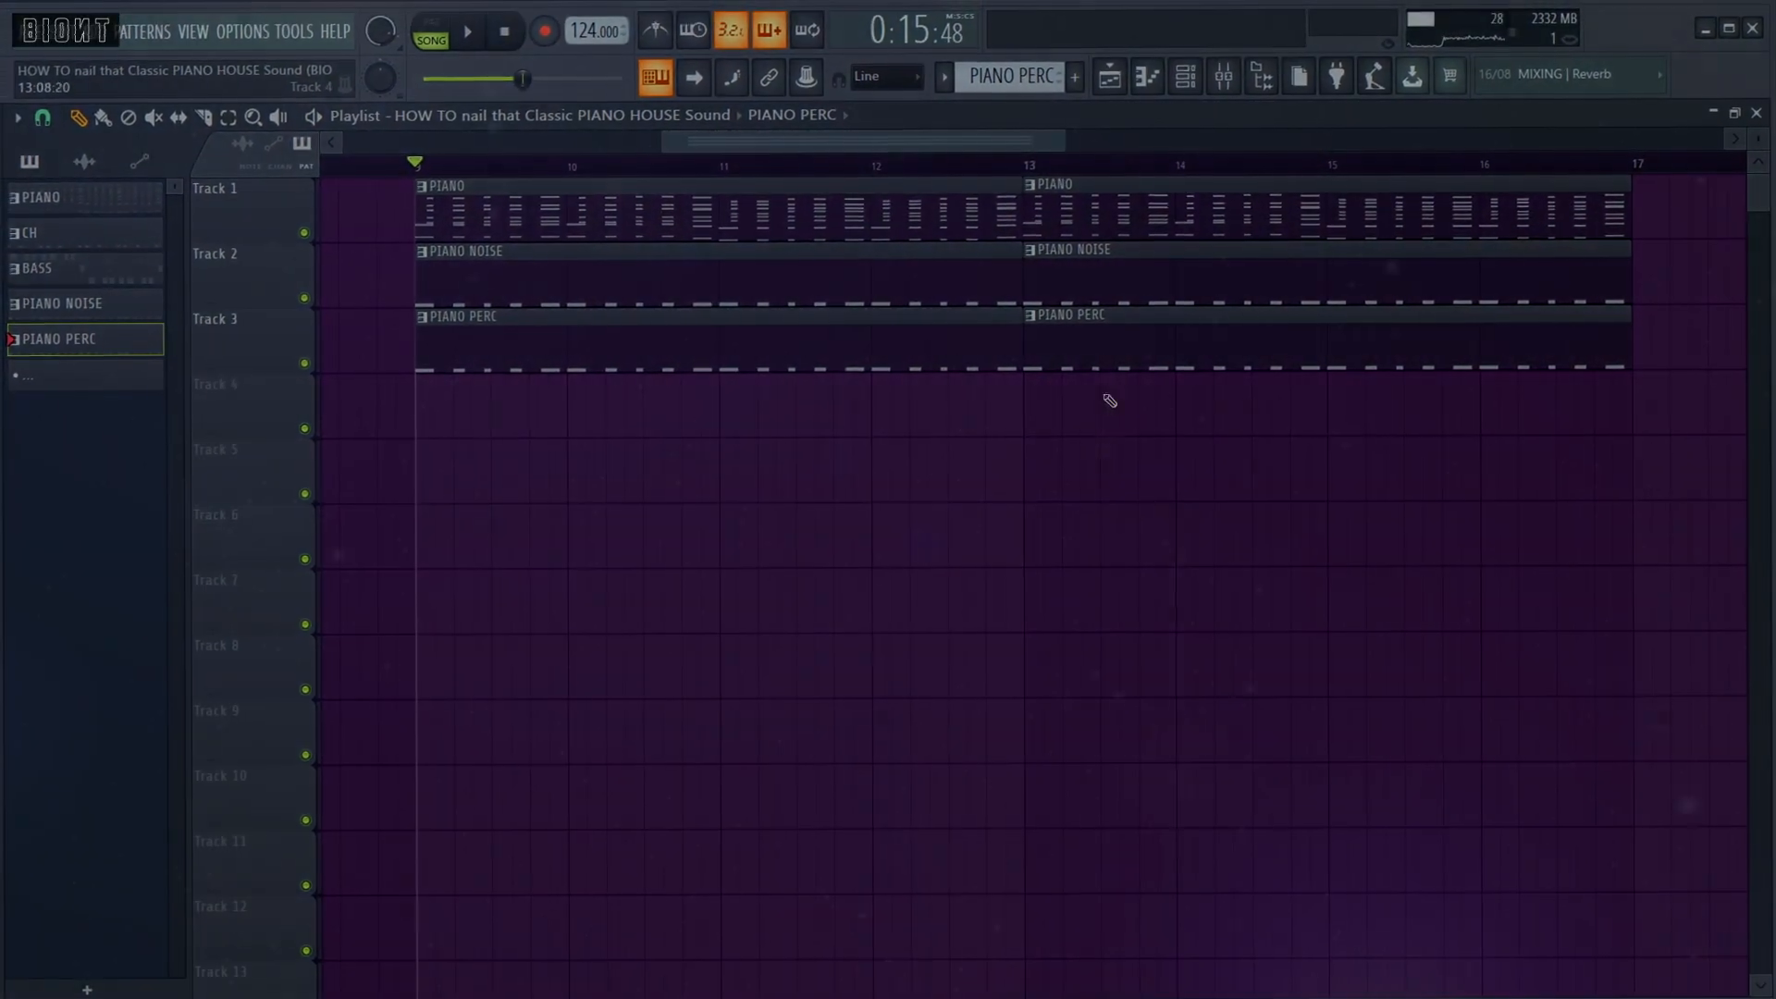